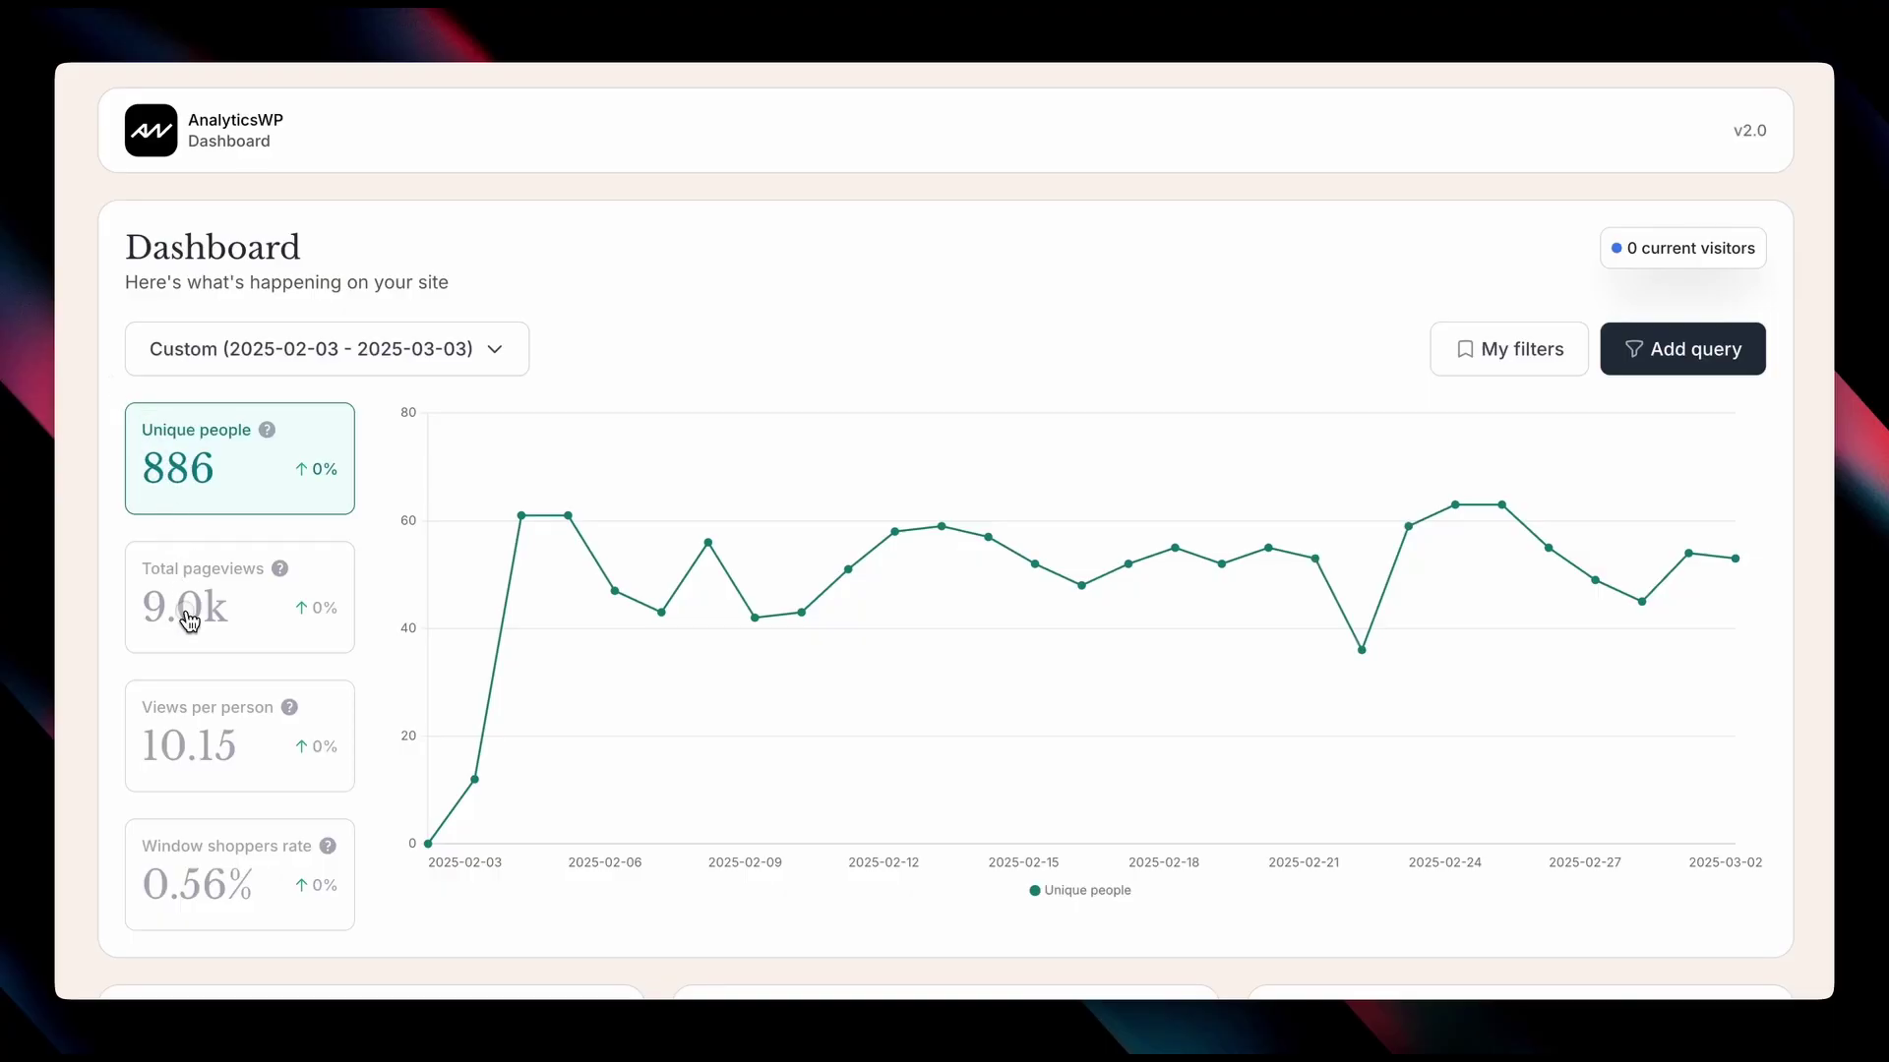
Chart total pageviews, views per person, then window shoppers rate in AnalyticsWP
{"action": "left_click", "coordinate": [189, 622]}
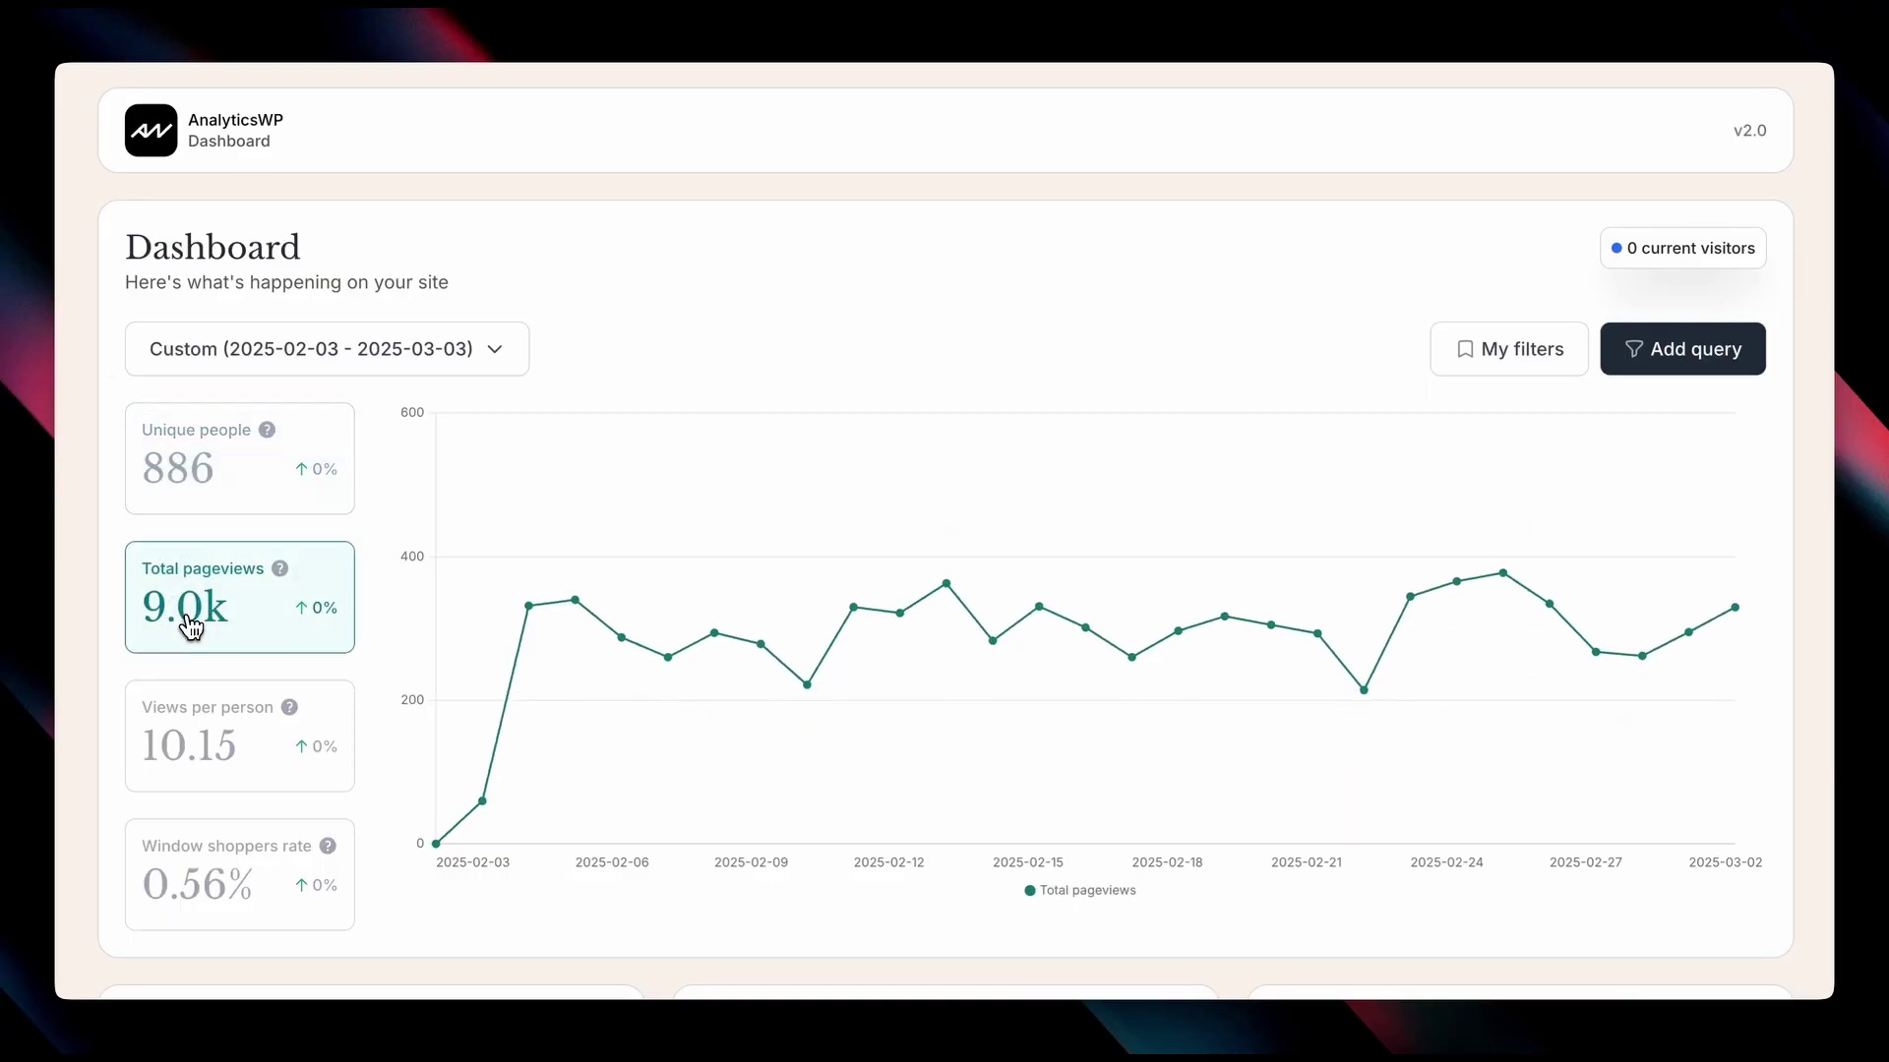
{"action": "left_click", "coordinate": [195, 736]}
{"action": "left_click", "coordinate": [187, 868]}
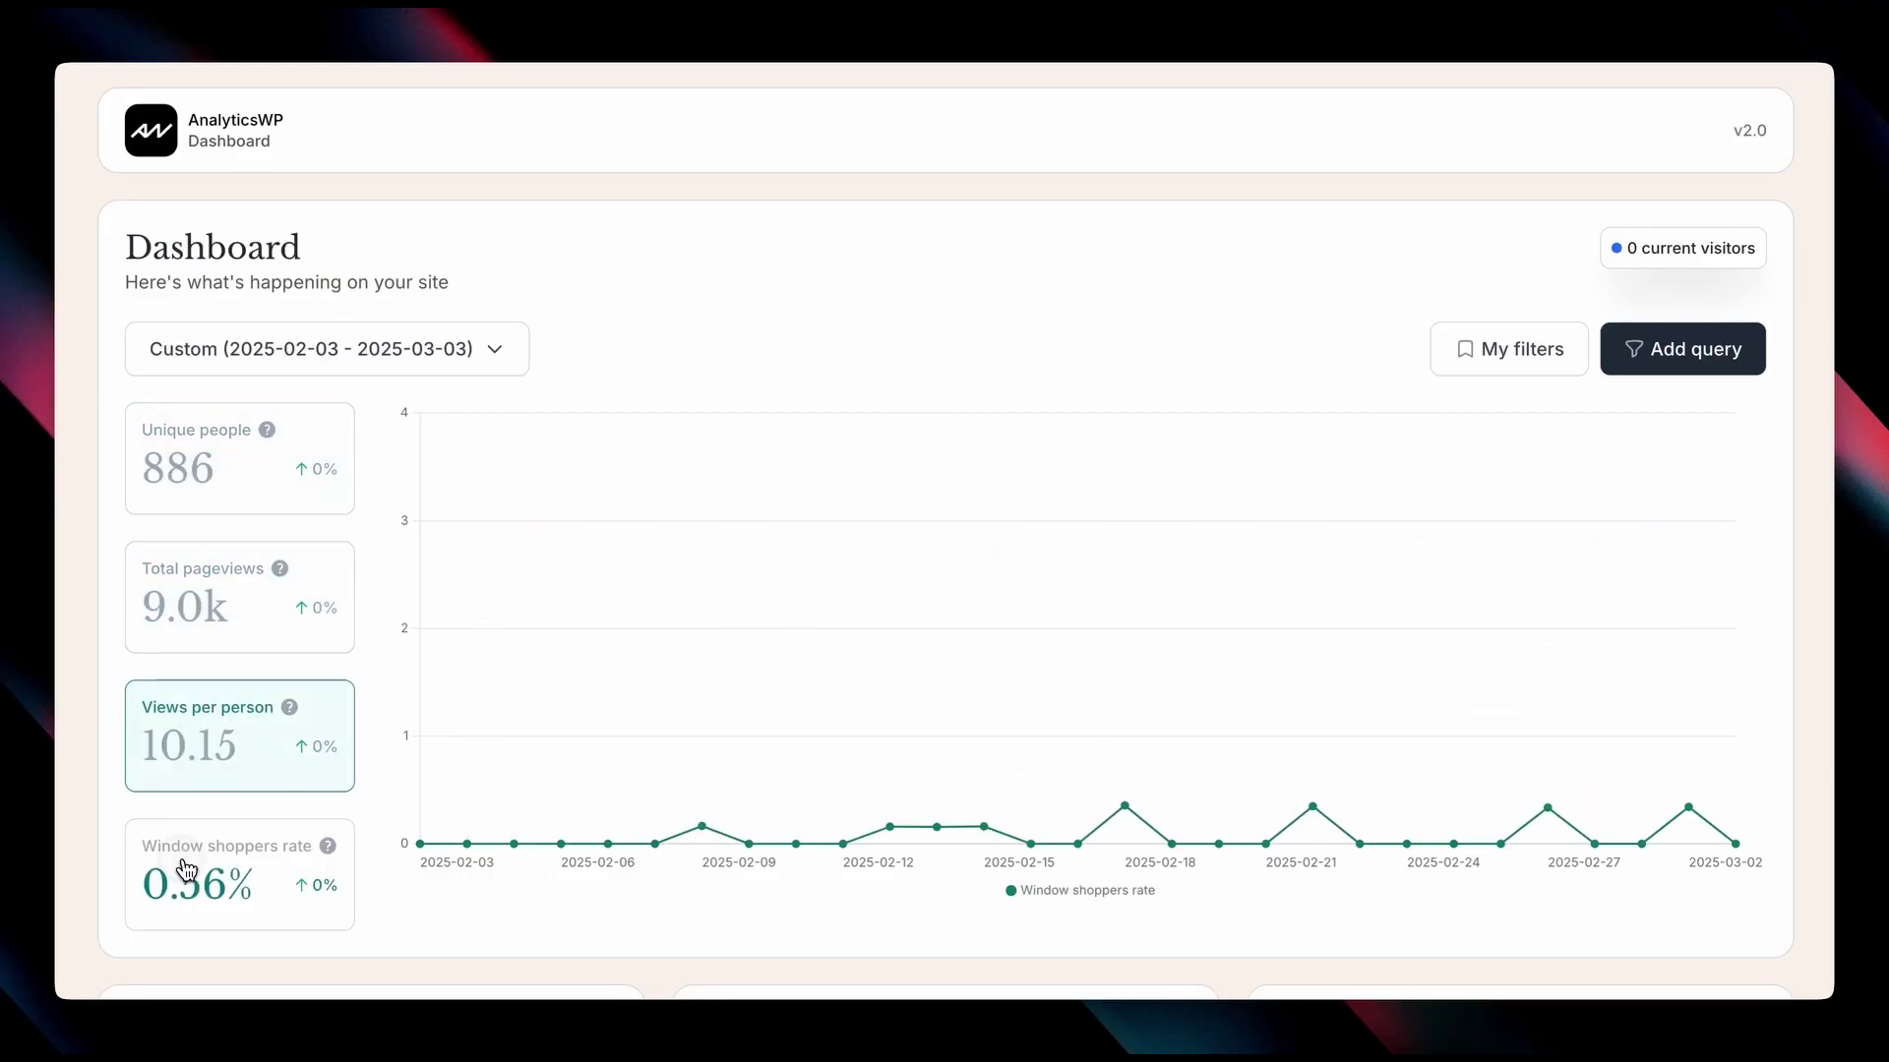
{"action": "scroll", "coordinate": [185, 865], "scroll_direction": "down", "scroll_amount": 4}
{"action": "scroll", "coordinate": [181, 863], "scroll_direction": "down", "scroll_amount": 1}
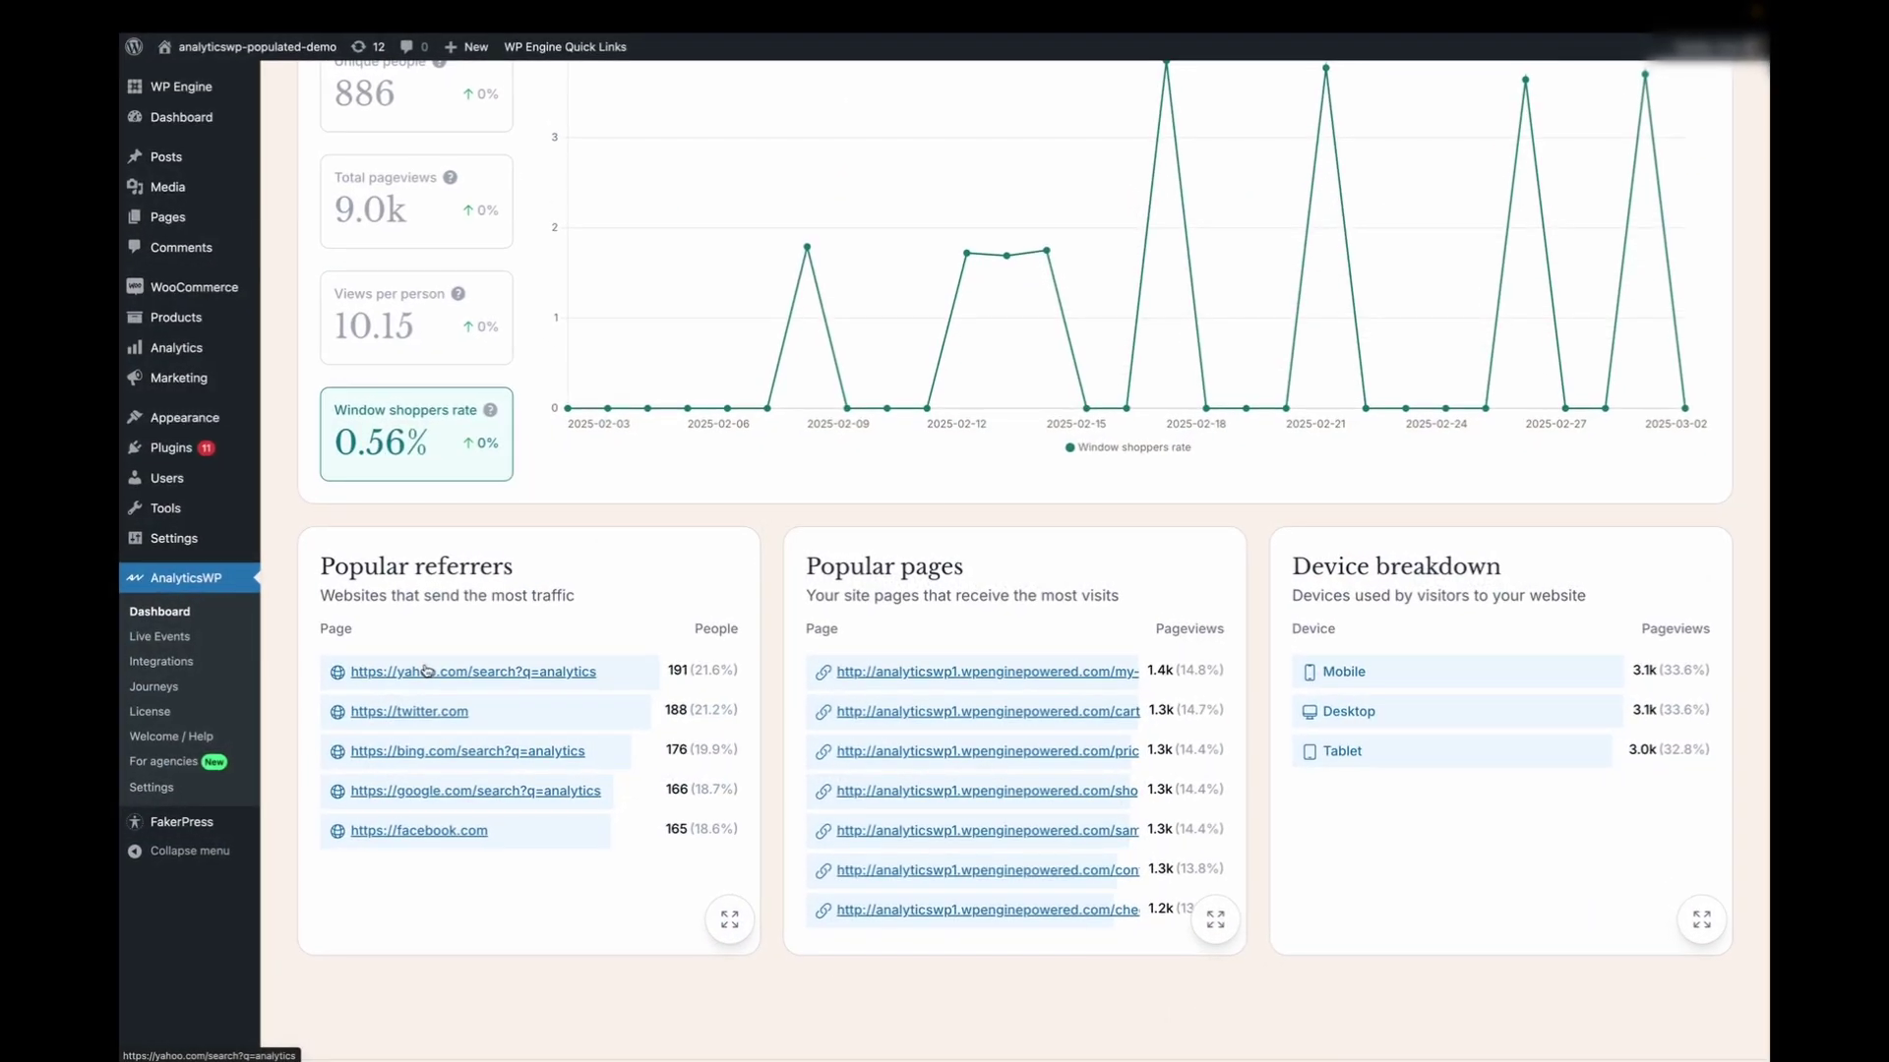
Open an identified visitor's journey from Journeys and scroll through their pageview timeline
{"action": "mouse_move", "coordinate": [442, 479]}
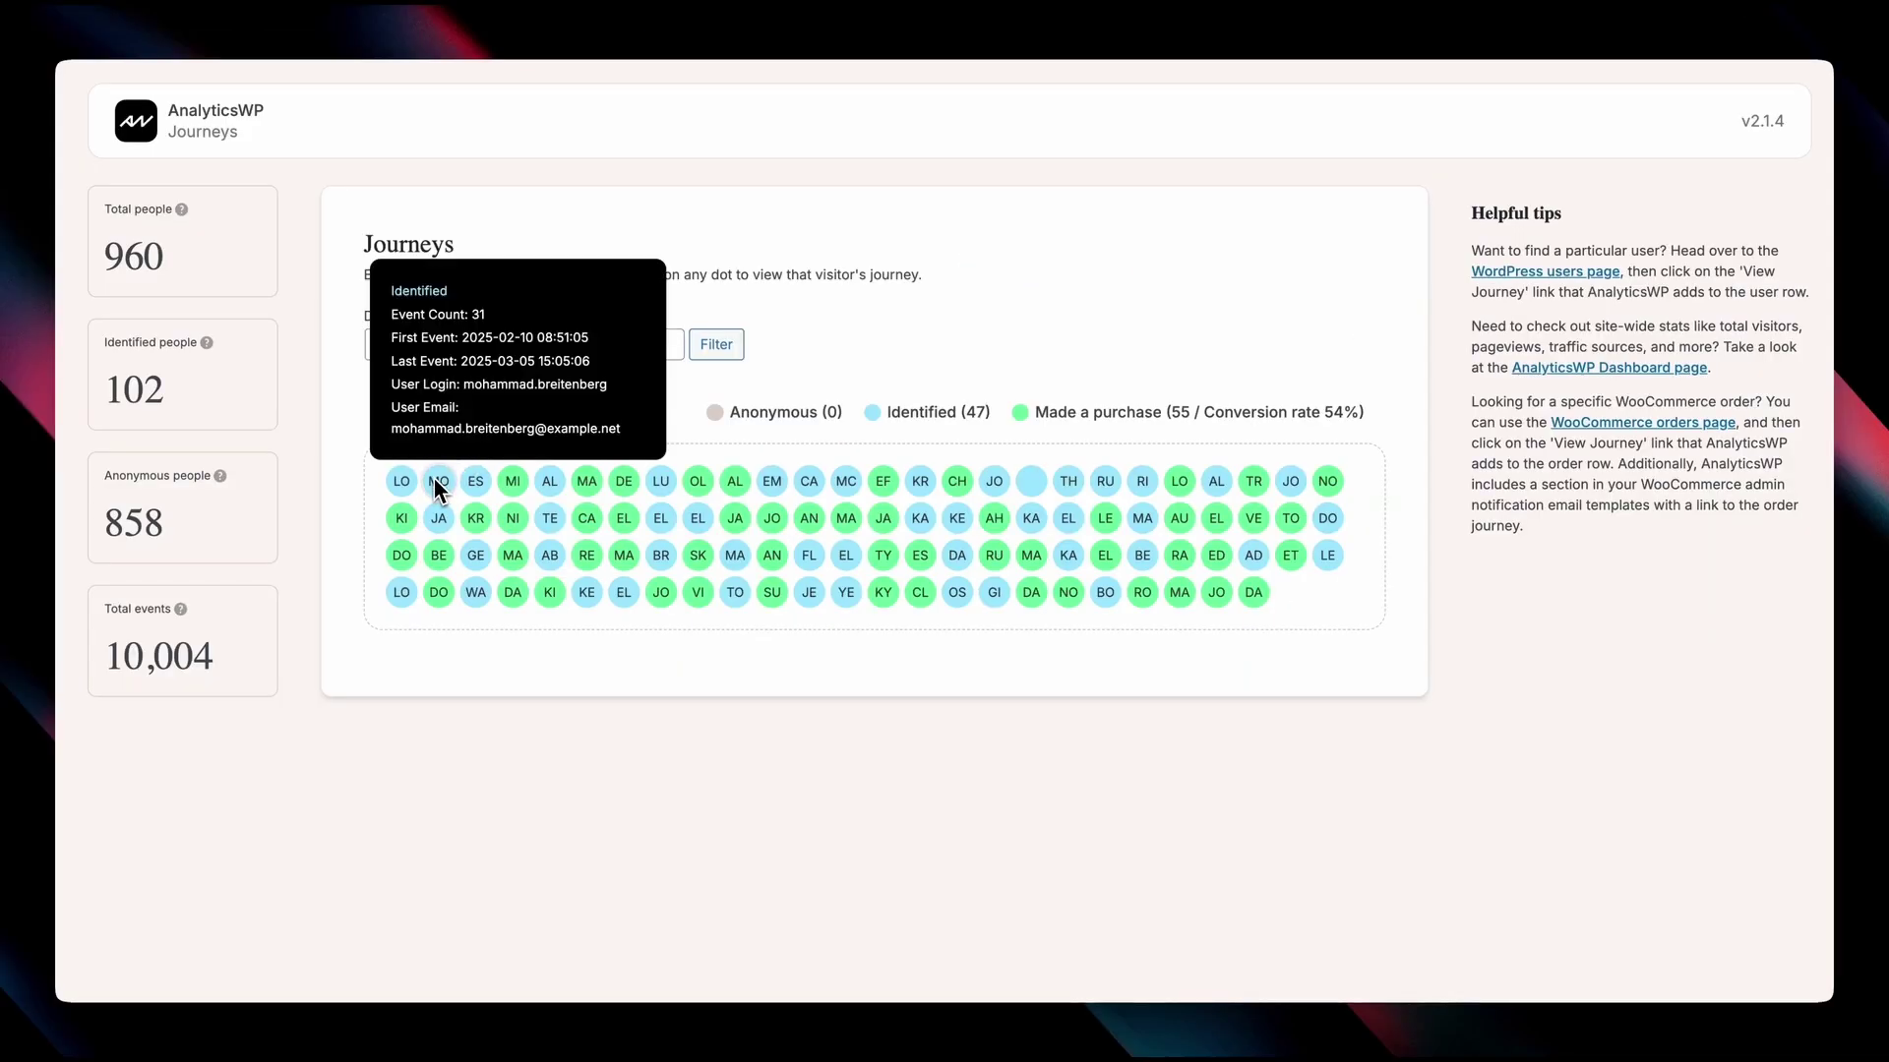
{"action": "left_click", "coordinate": [512, 482]}
{"action": "scroll", "coordinate": [511, 476], "scroll_direction": "down", "scroll_amount": 2}
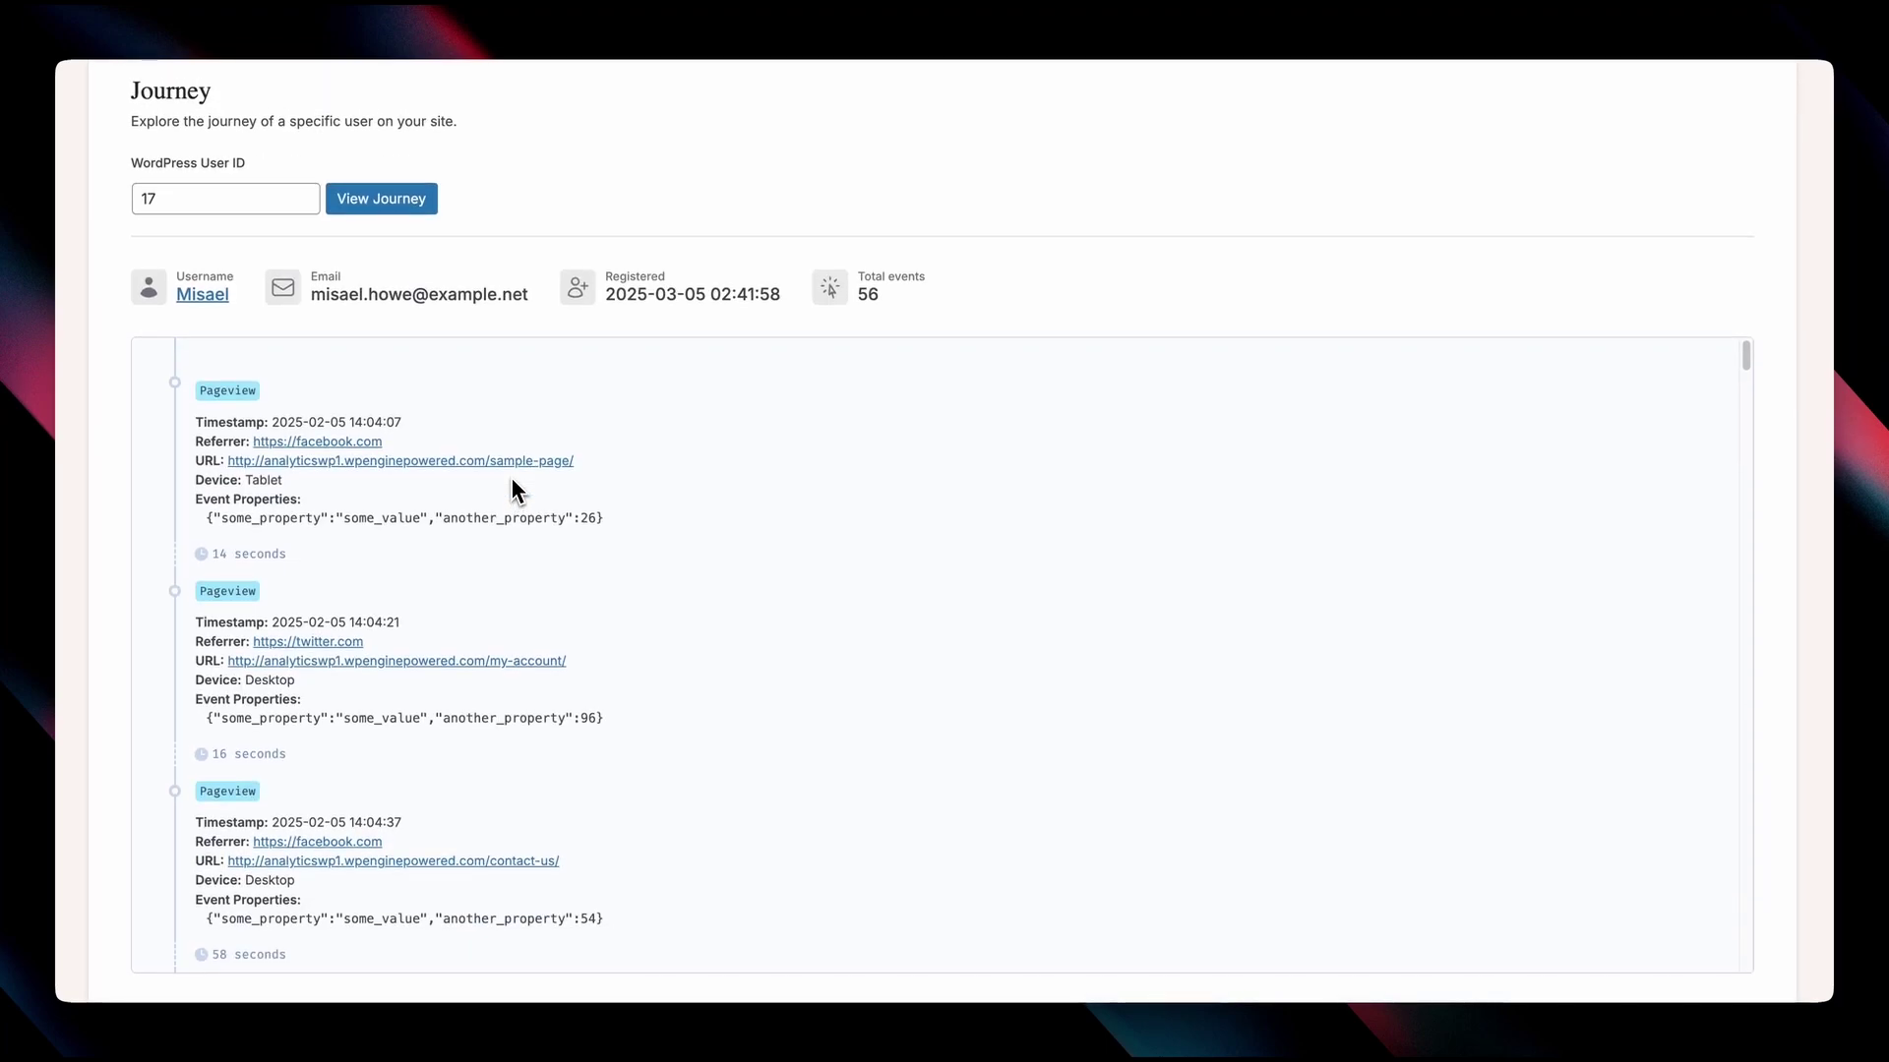
{"action": "scroll", "coordinate": [511, 476], "scroll_direction": "down", "scroll_amount": 10}
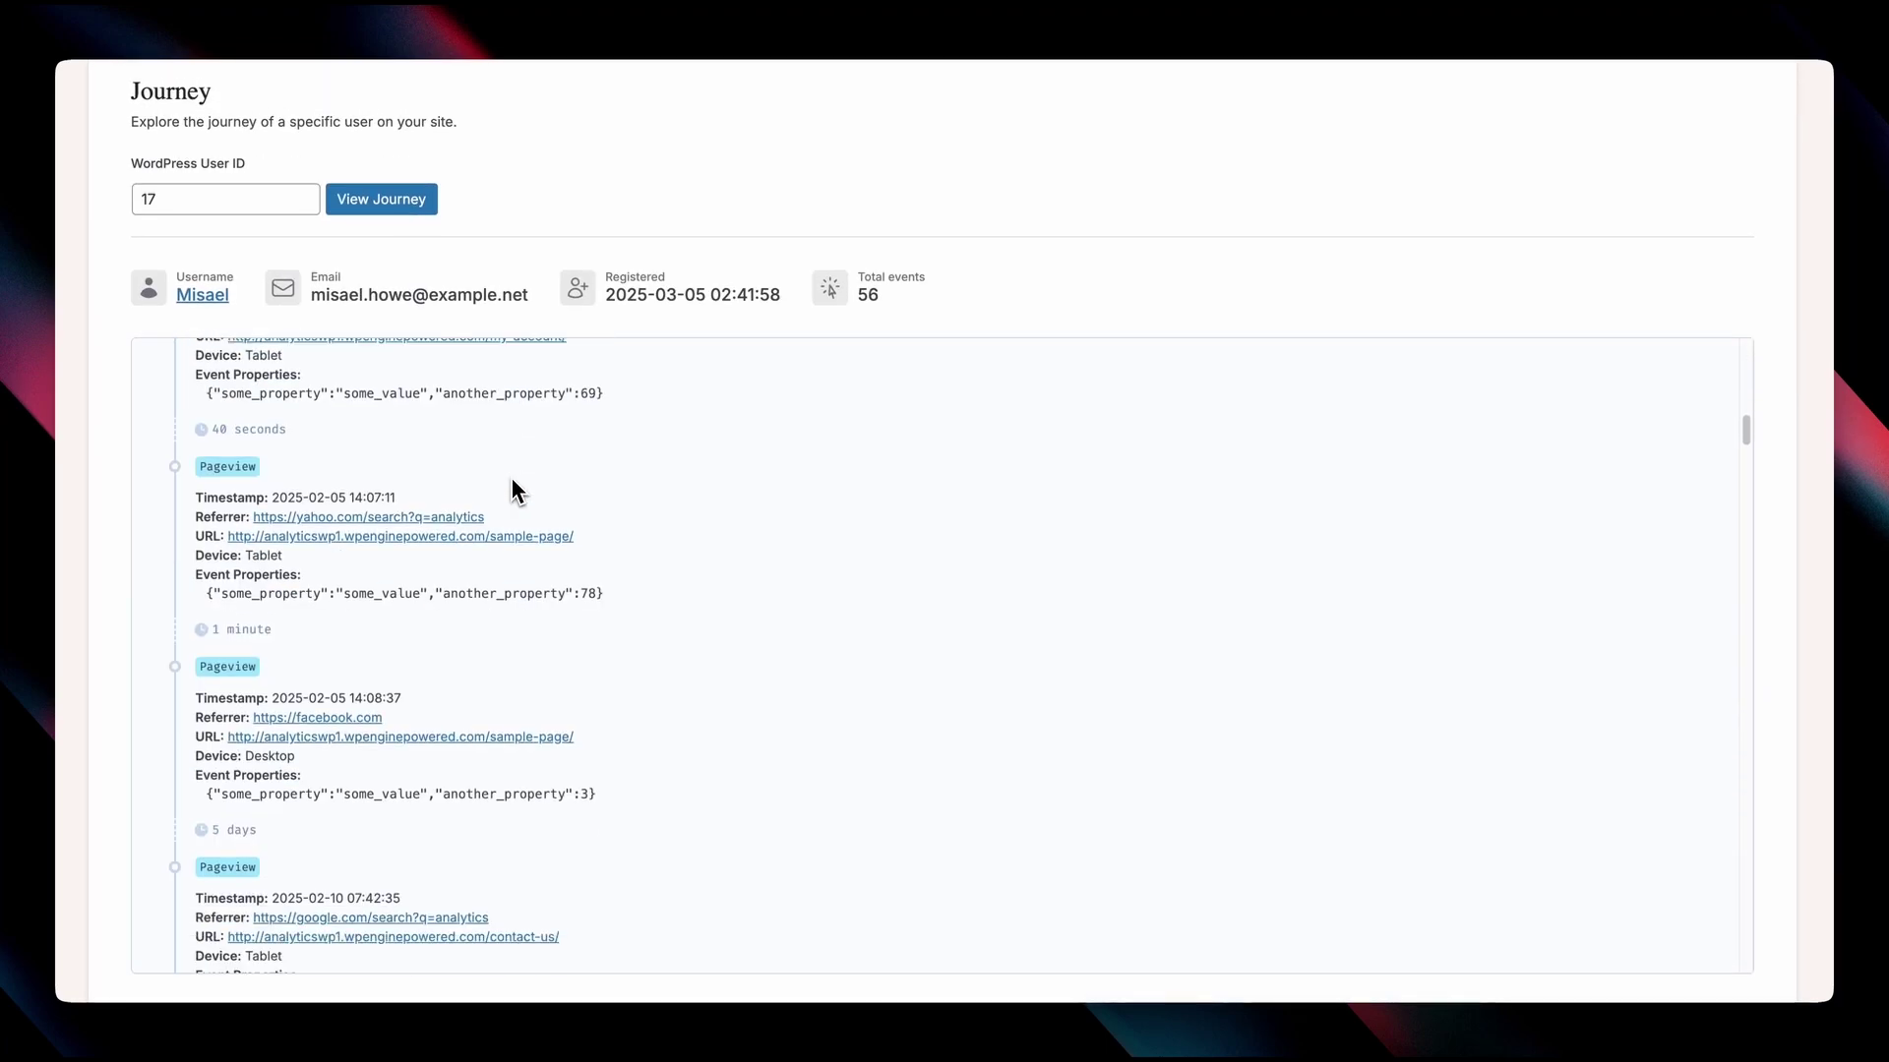
{"action": "scroll", "coordinate": [510, 476], "scroll_direction": "down", "scroll_amount": 8}
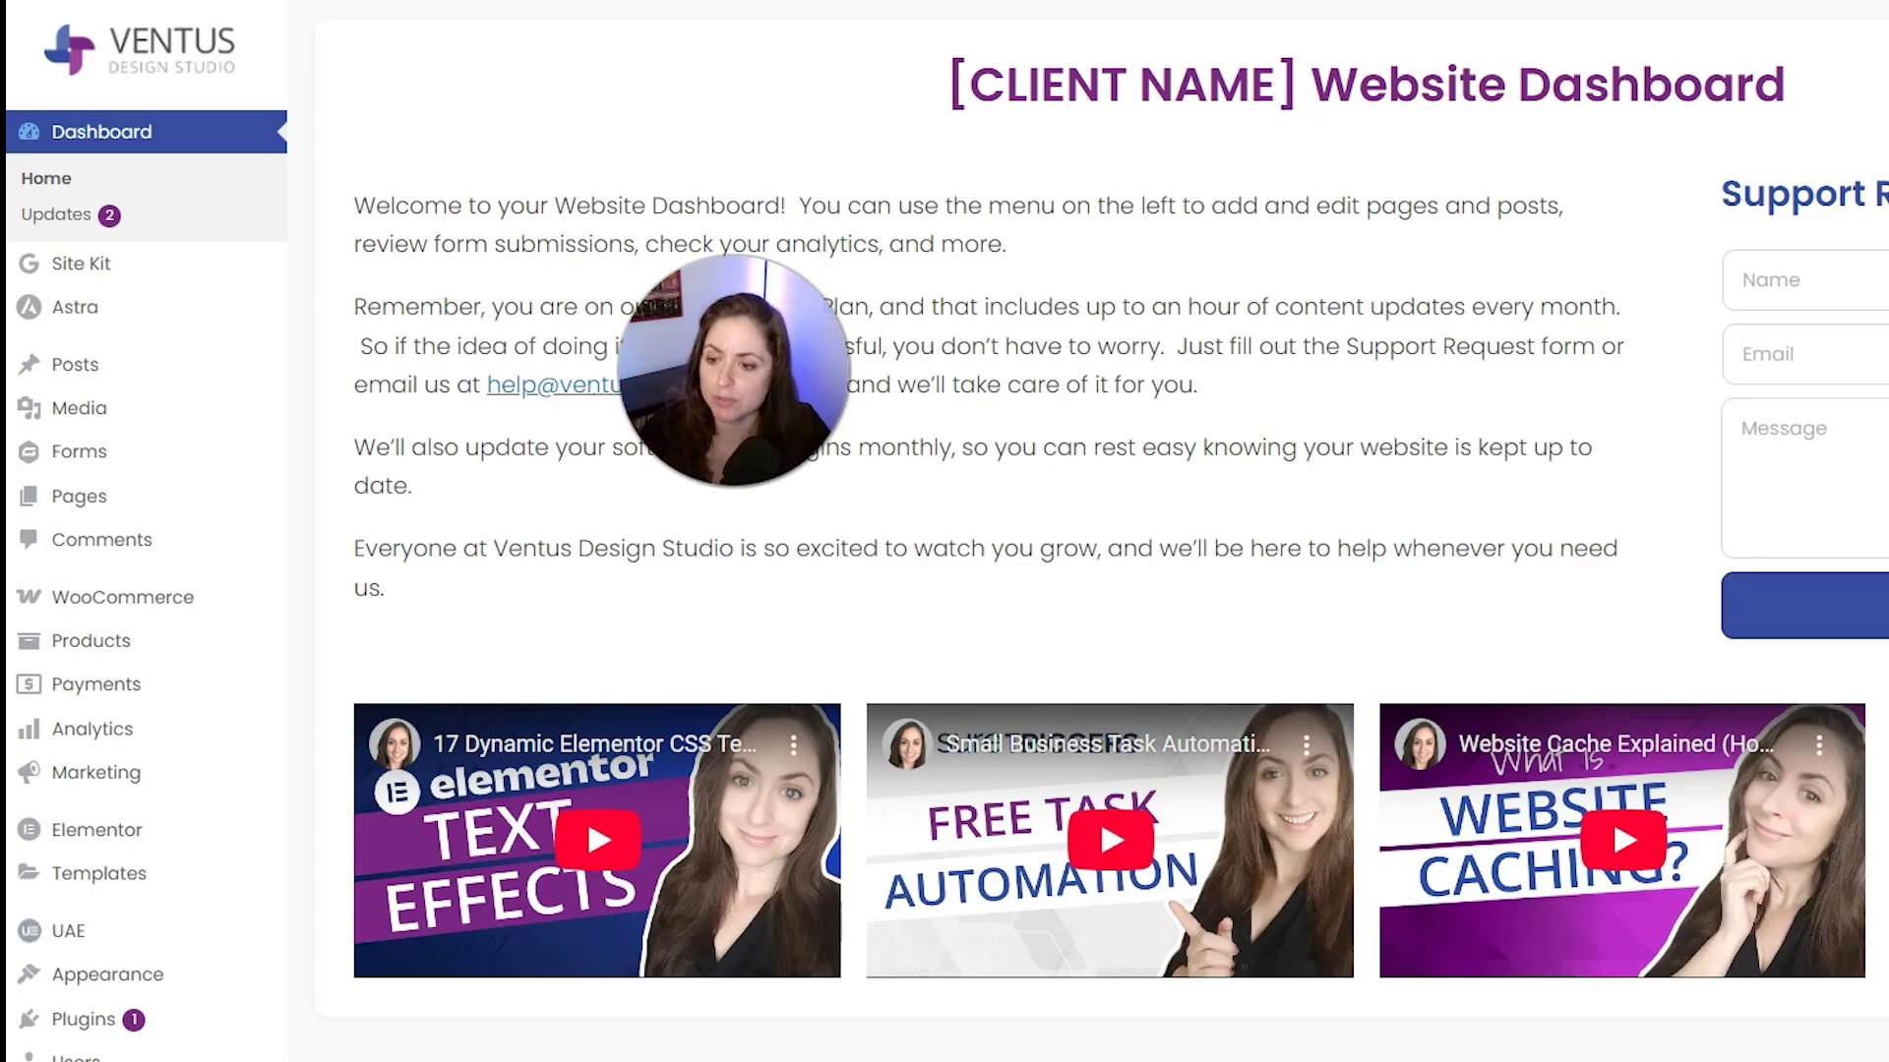
Go to WooCommerce > Orders from the admin sidebar
{"action": "mouse_move", "coordinate": [65, 612]}
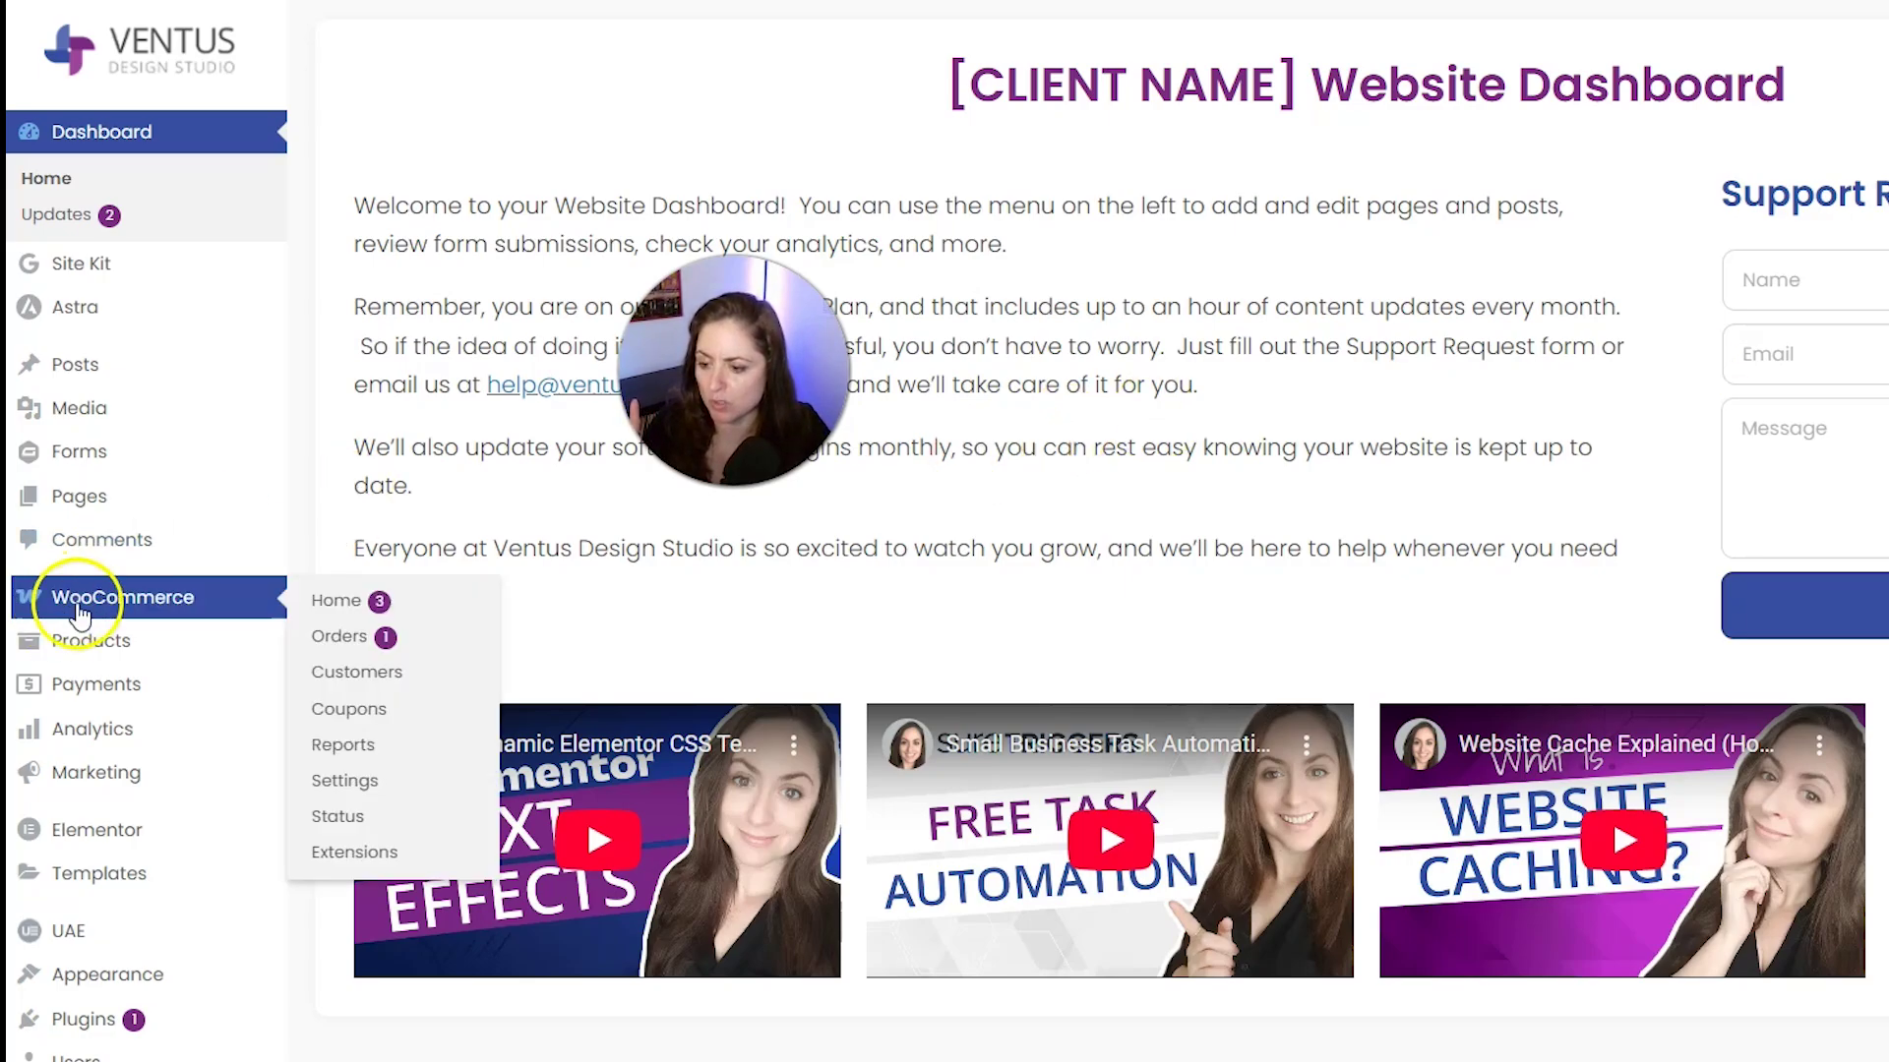
{"action": "left_click", "coordinate": [339, 640]}
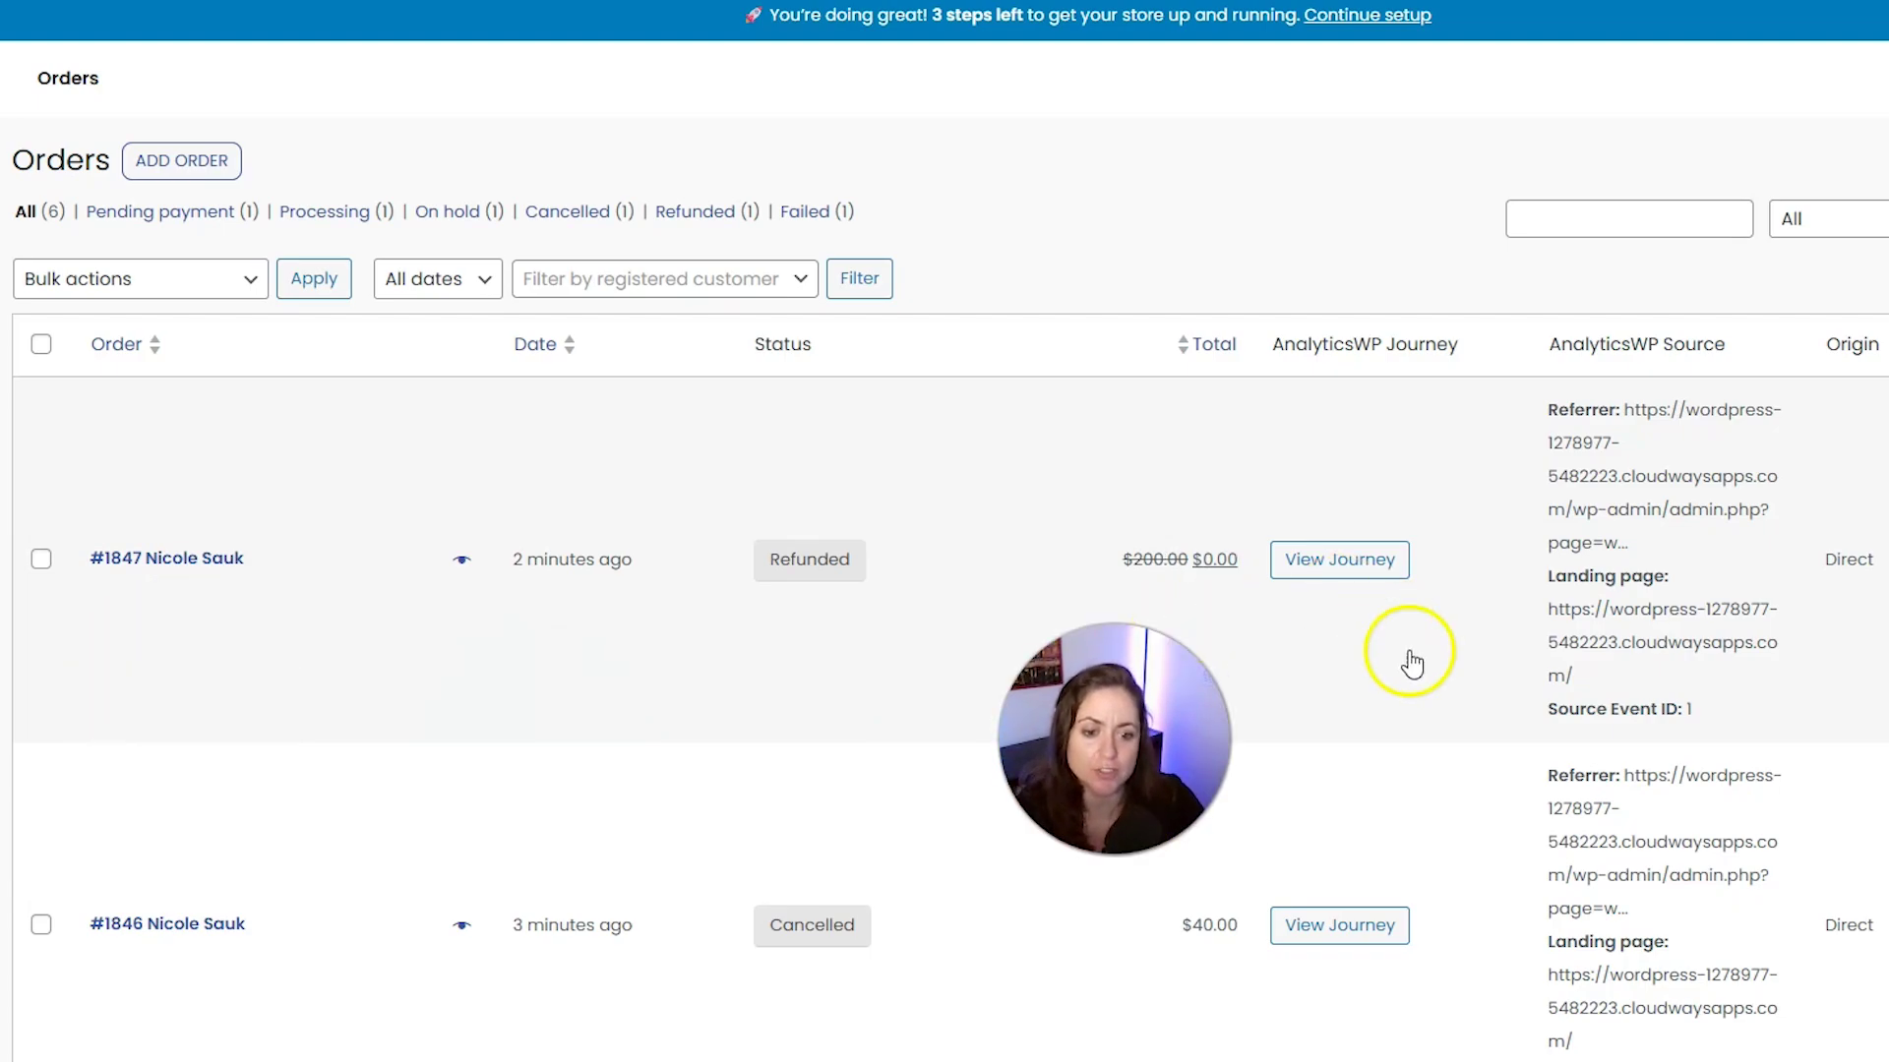
{"action": "left_click", "coordinate": [1367, 581]}
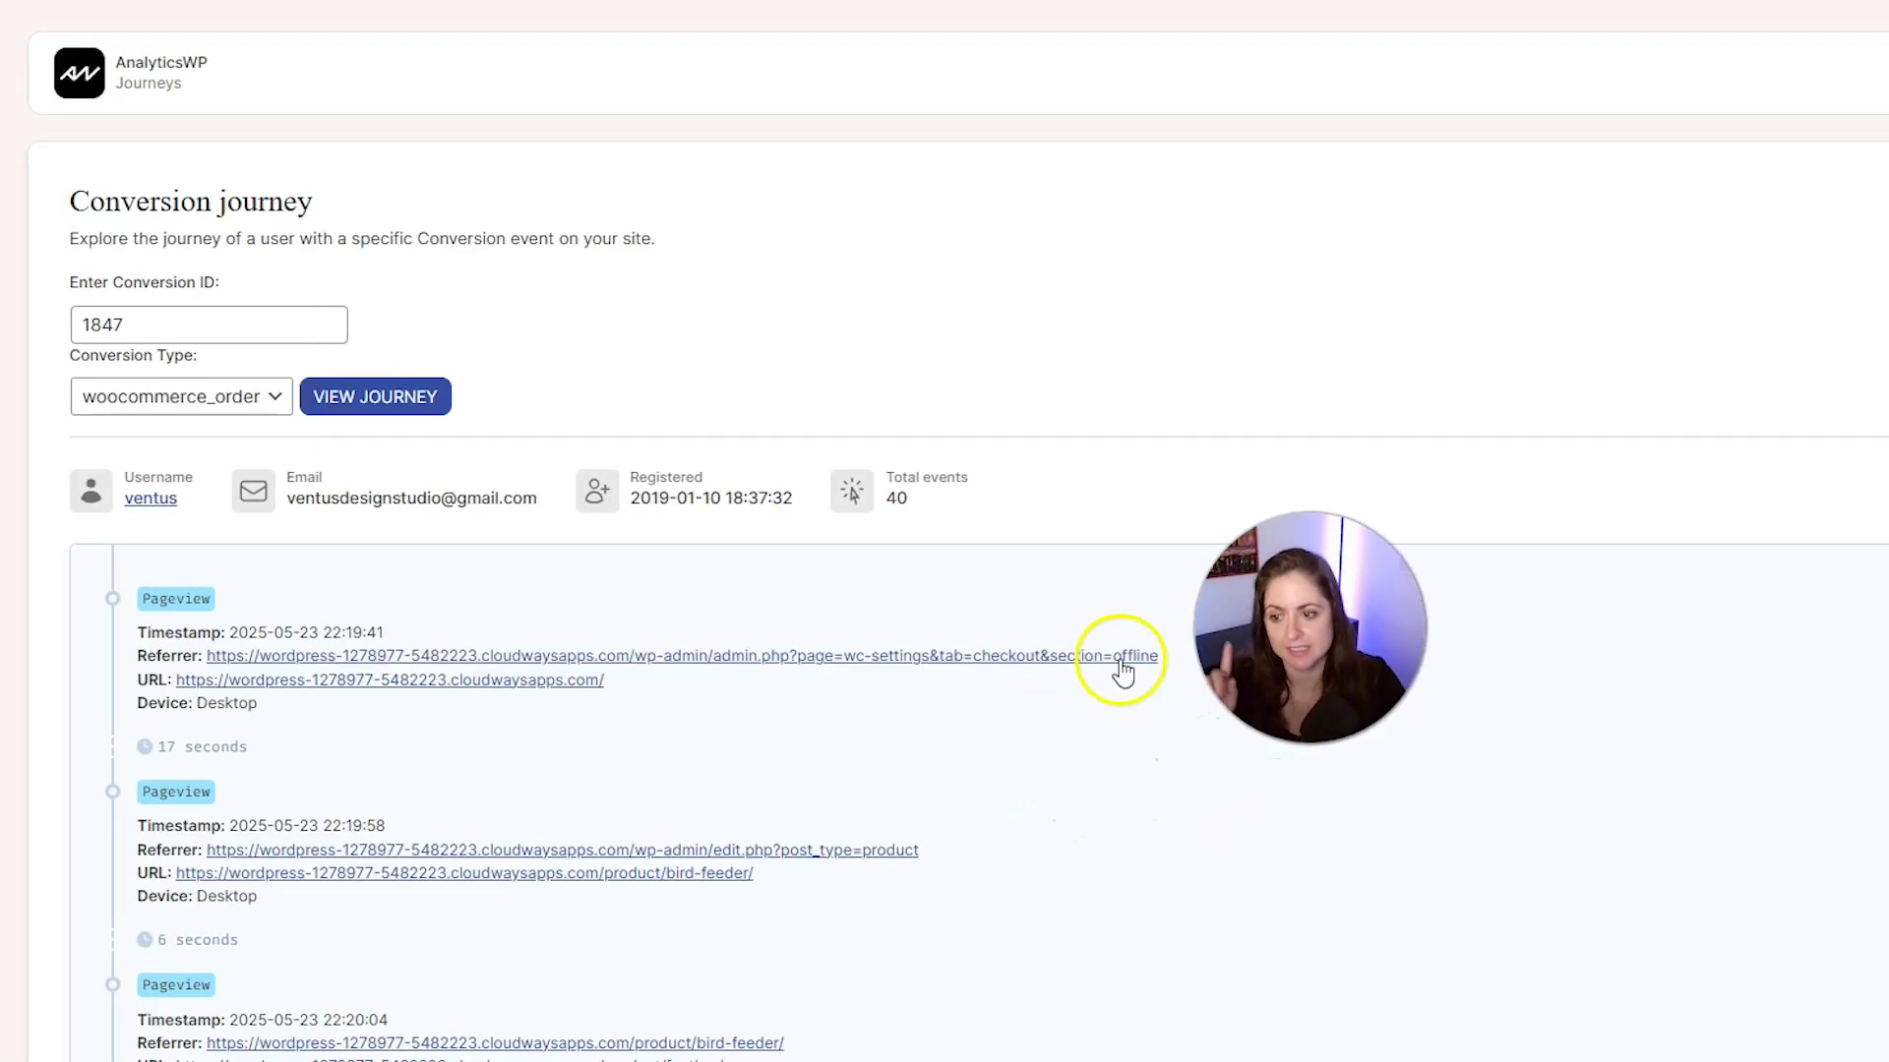
{"action": "scroll", "coordinate": [976, 708], "scroll_direction": "down", "scroll_amount": 2}
{"action": "scroll", "coordinate": [974, 704], "scroll_direction": "down", "scroll_amount": 10}
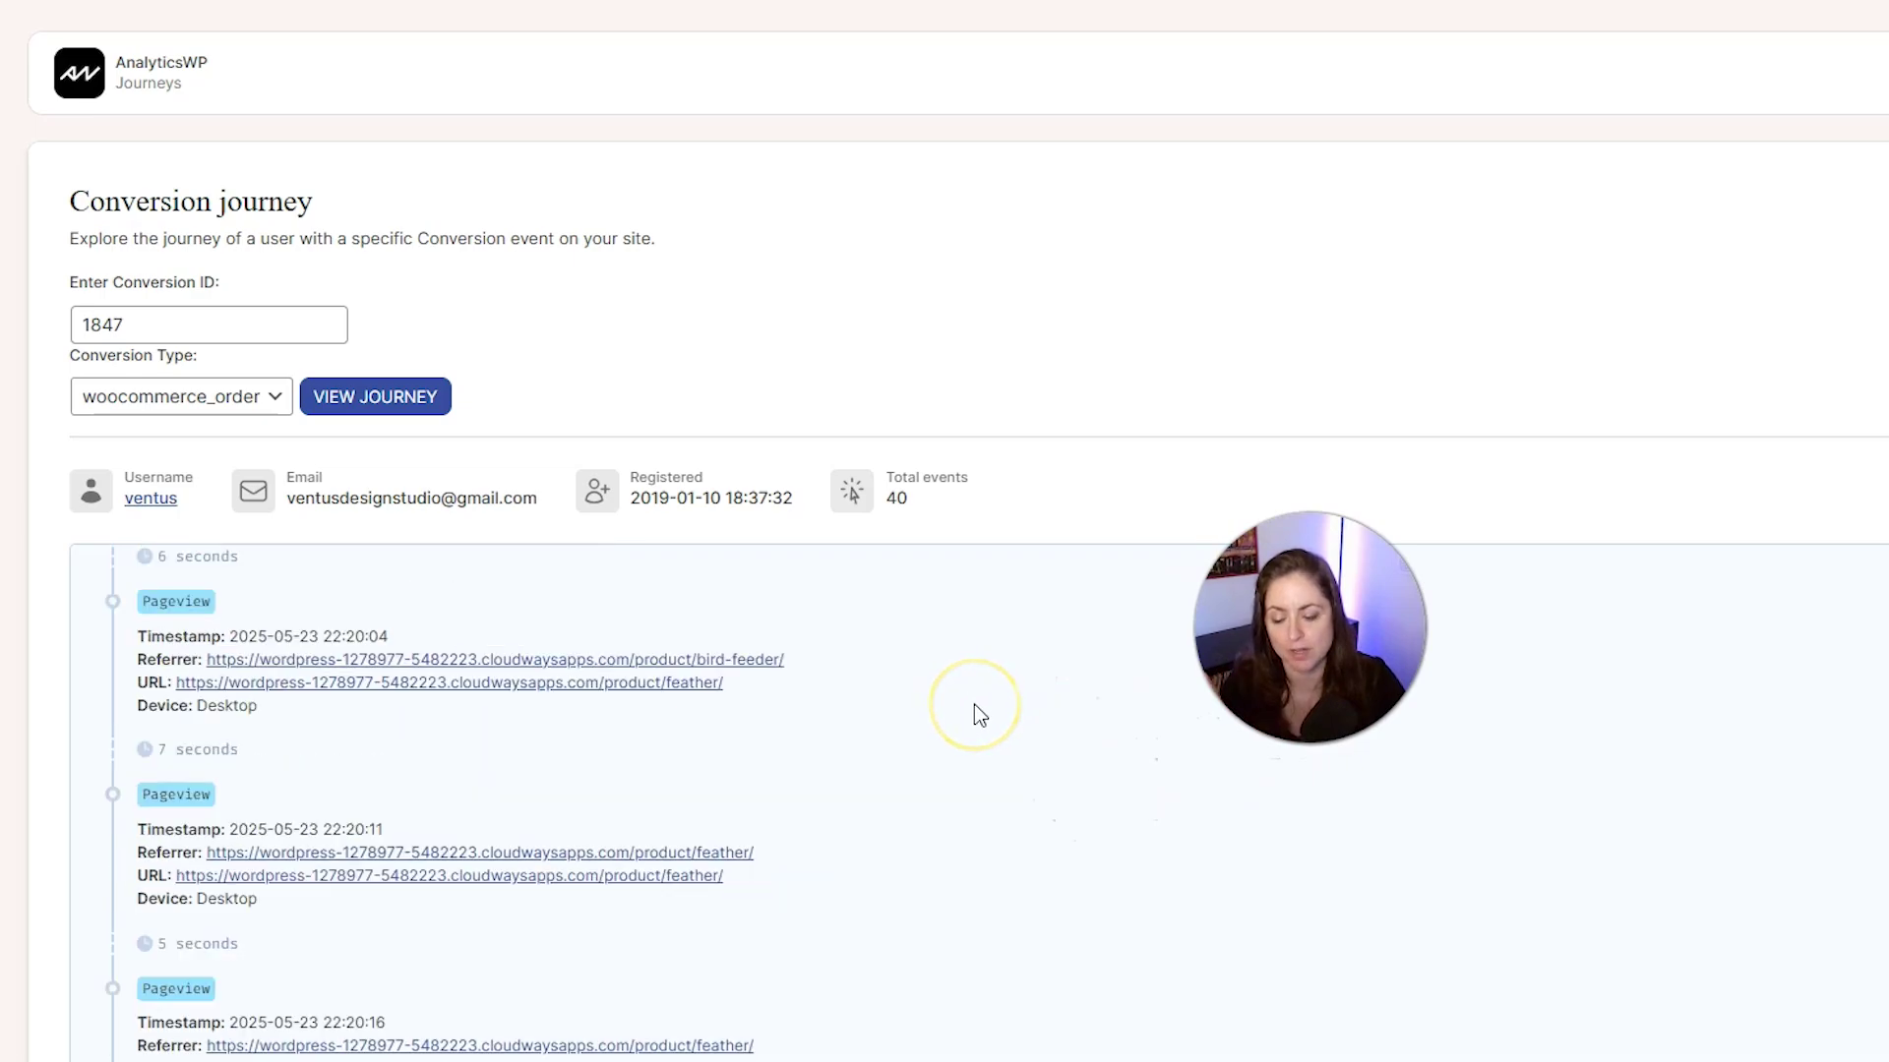
{"action": "scroll", "coordinate": [974, 704], "scroll_direction": "down", "scroll_amount": 2}
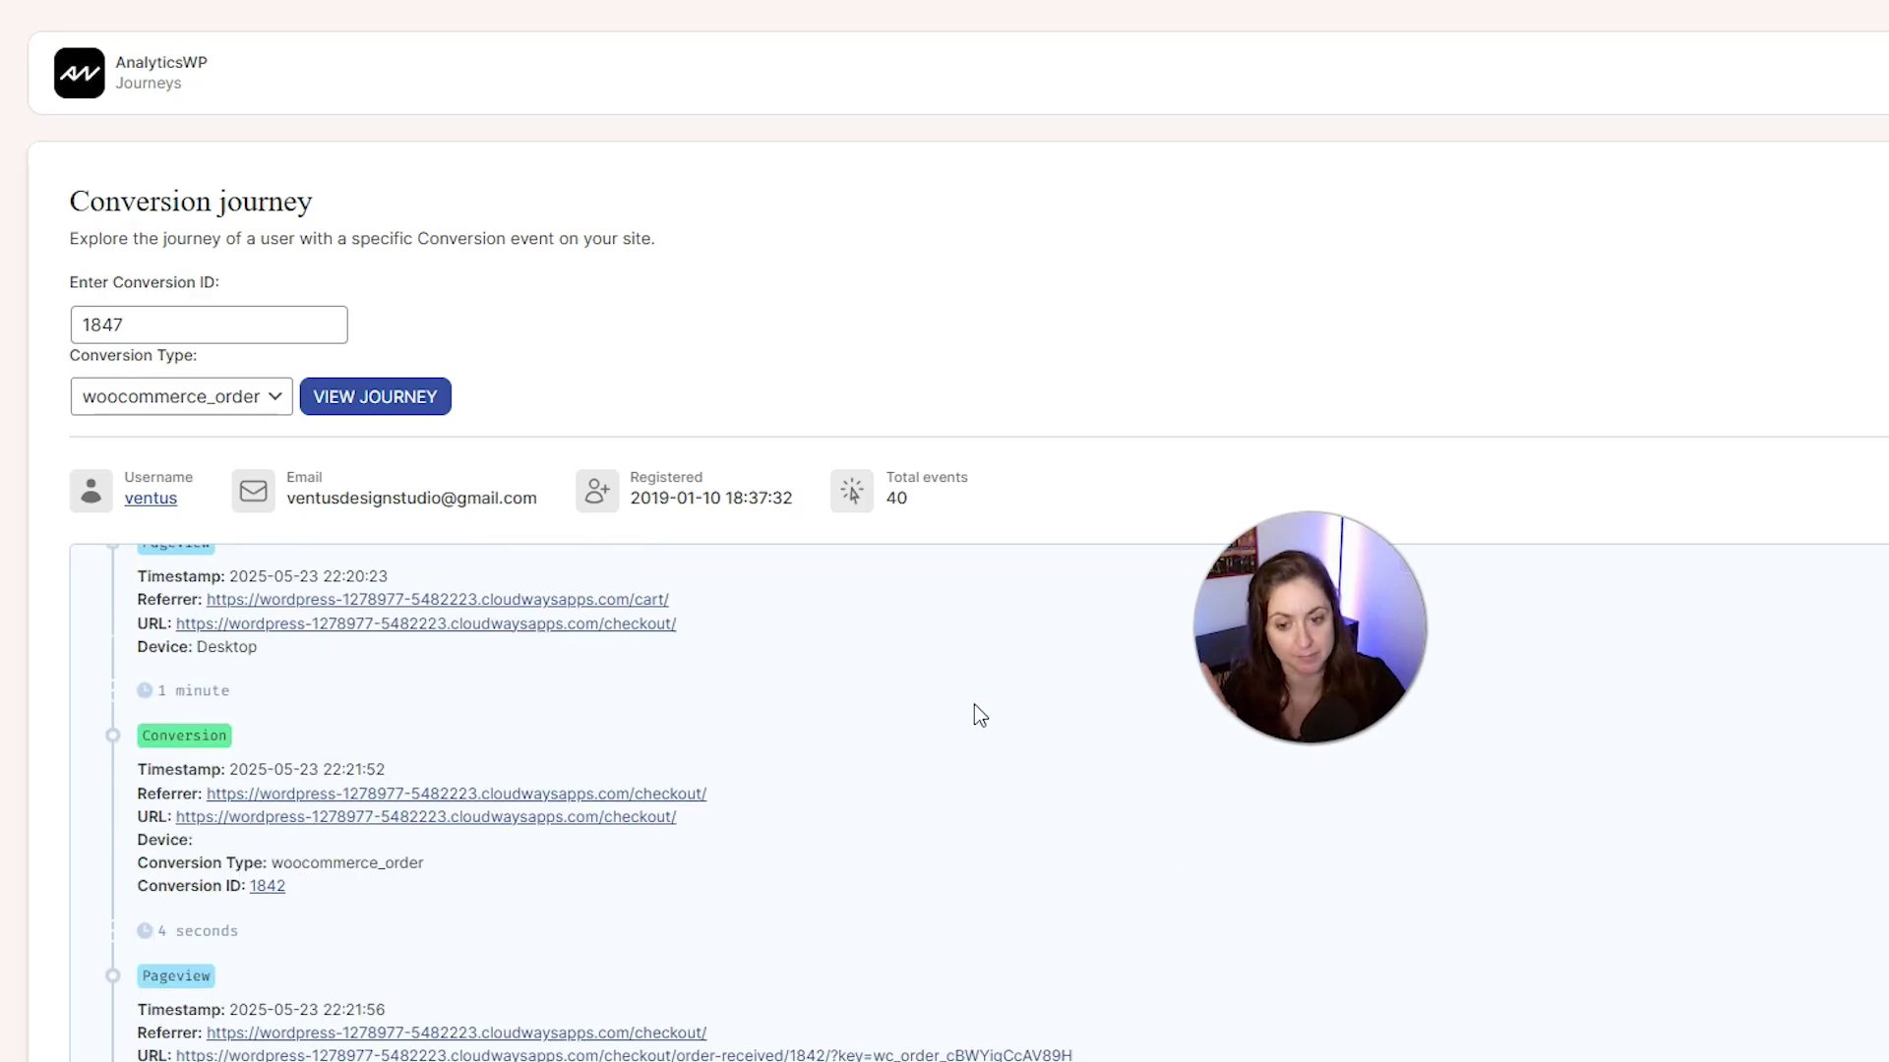
{"action": "mouse_move", "coordinate": [253, 507]}
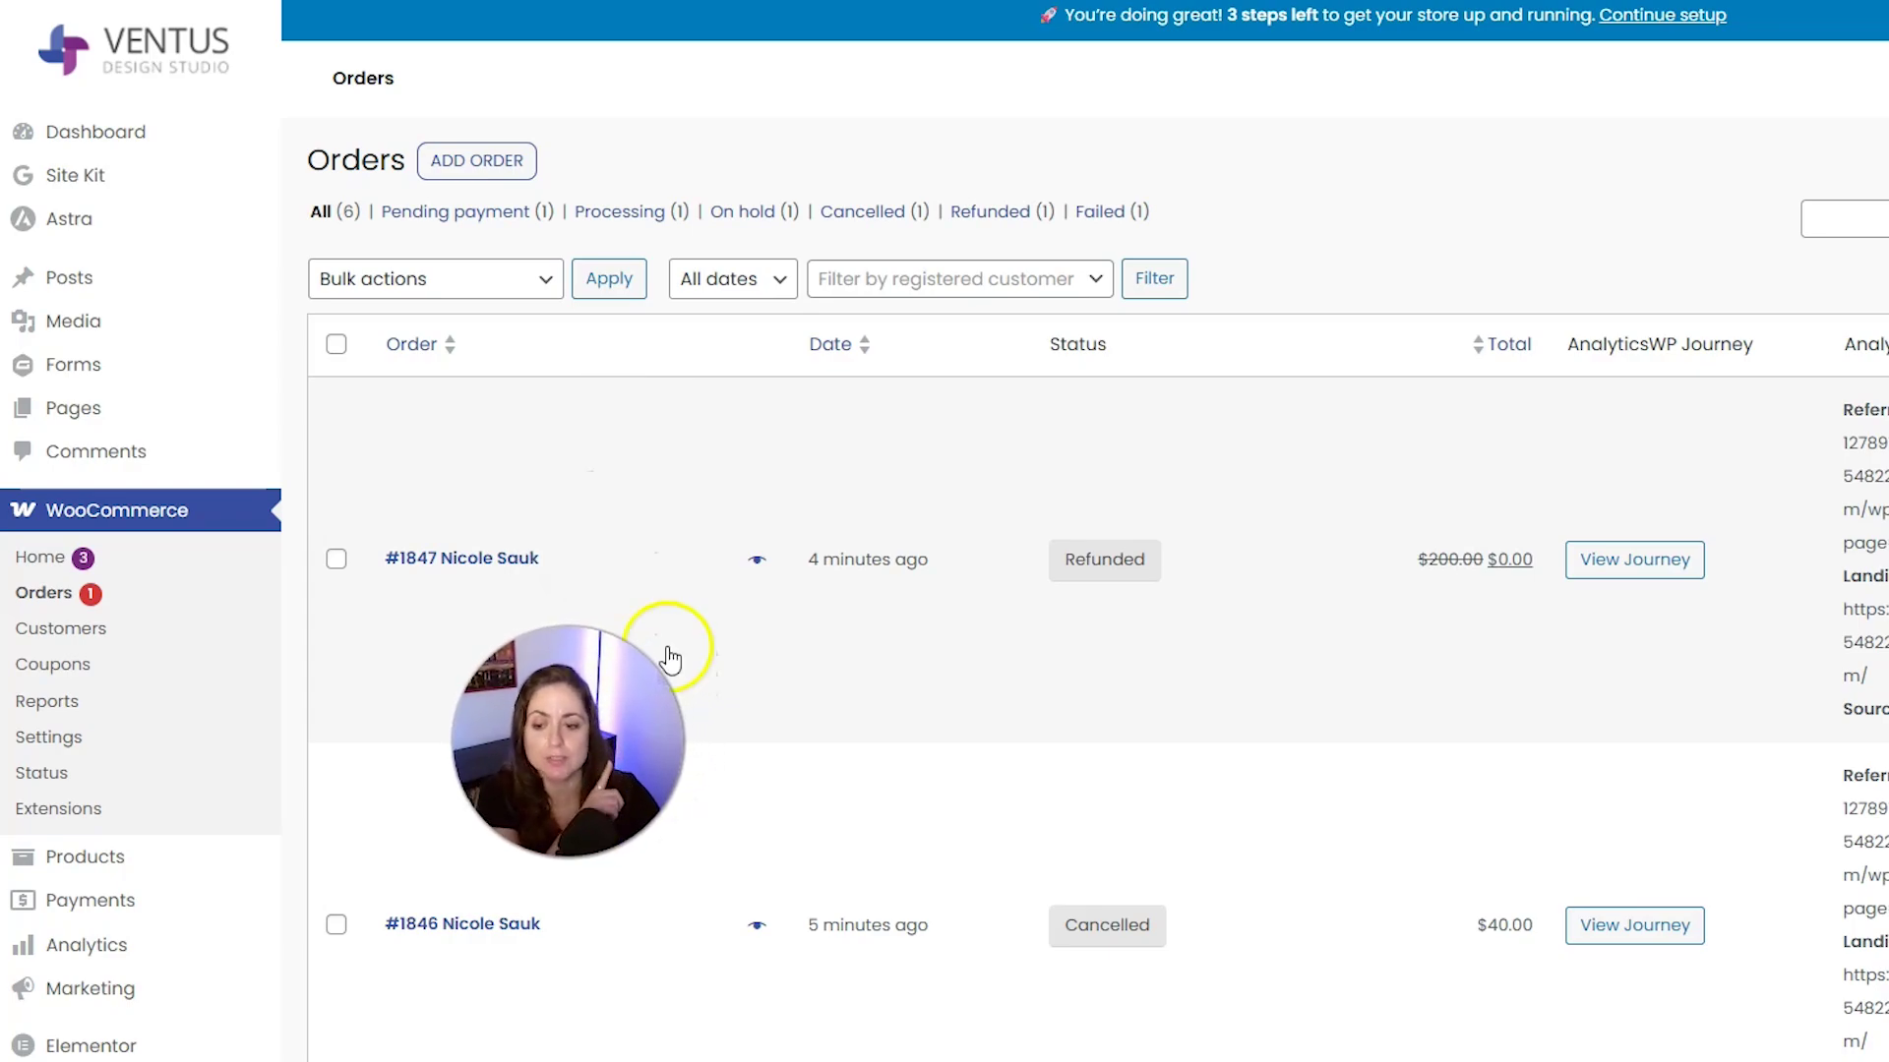
{"action": "left_click", "coordinate": [756, 559]}
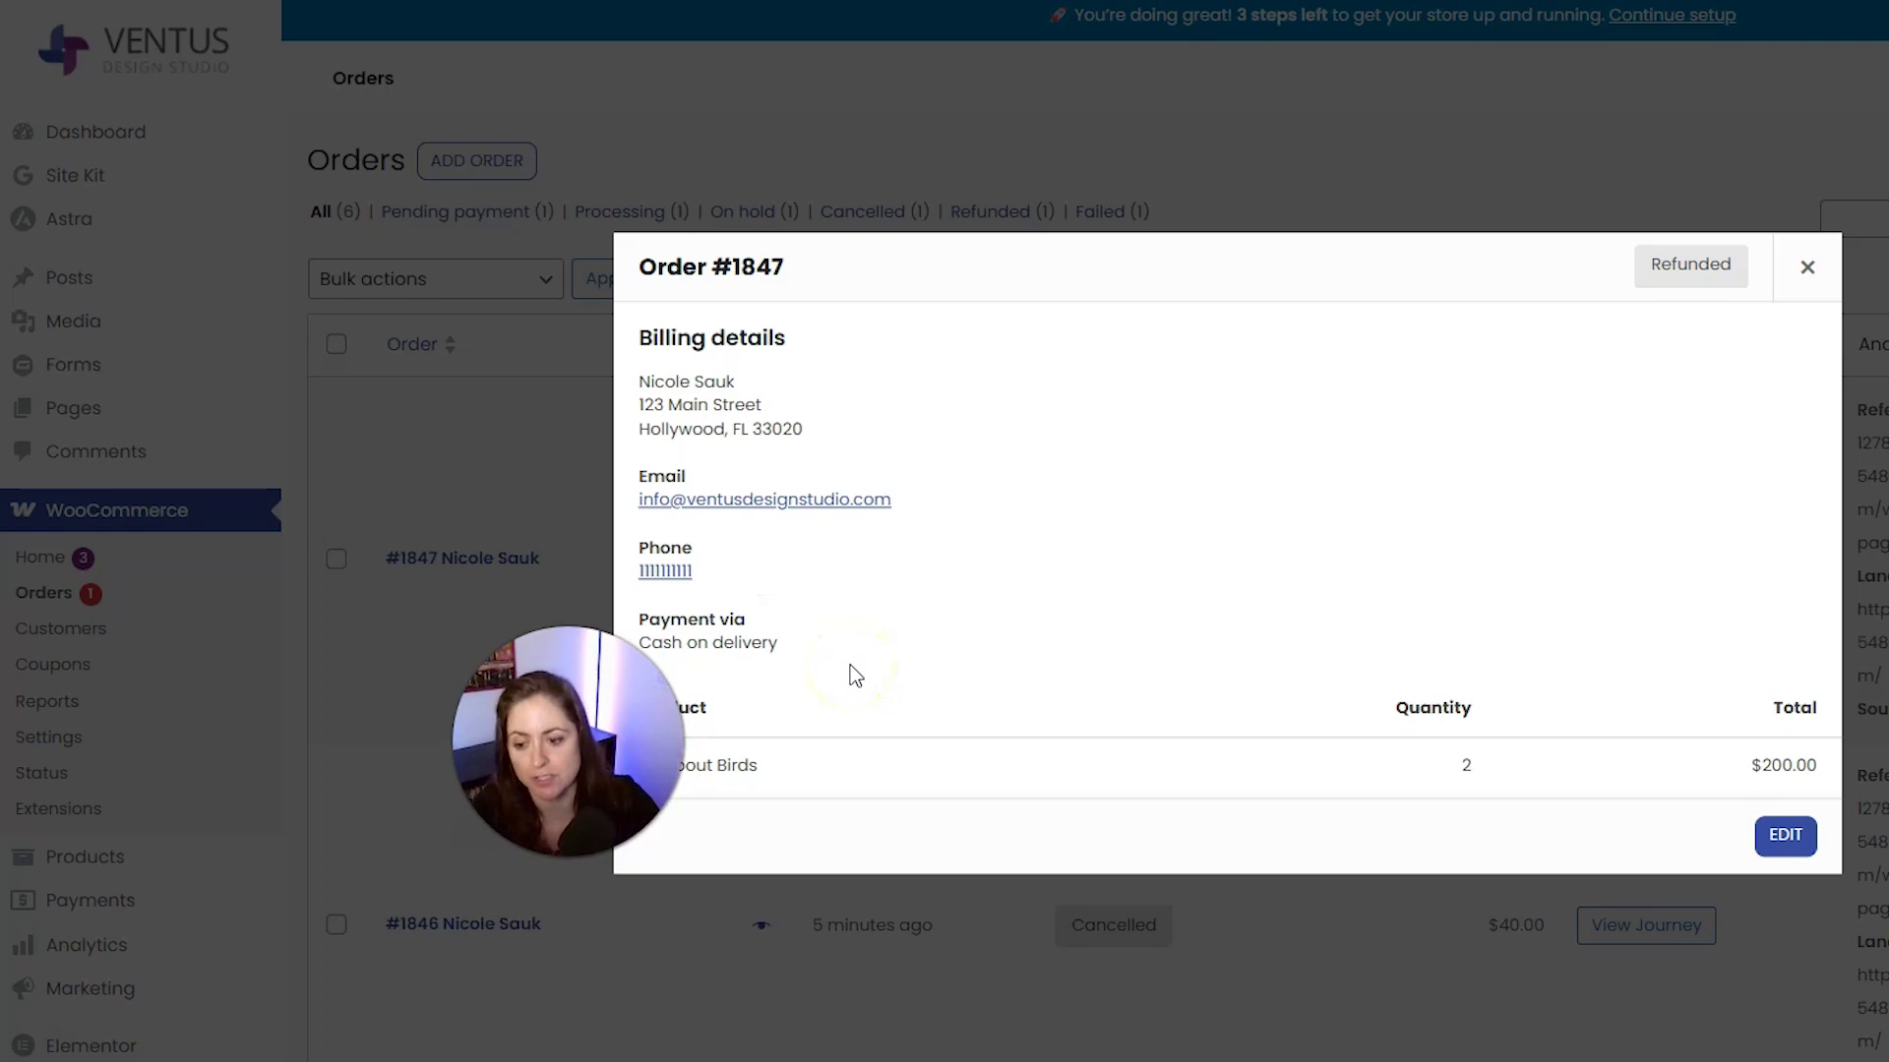
{"action": "left_click", "coordinate": [866, 653]}
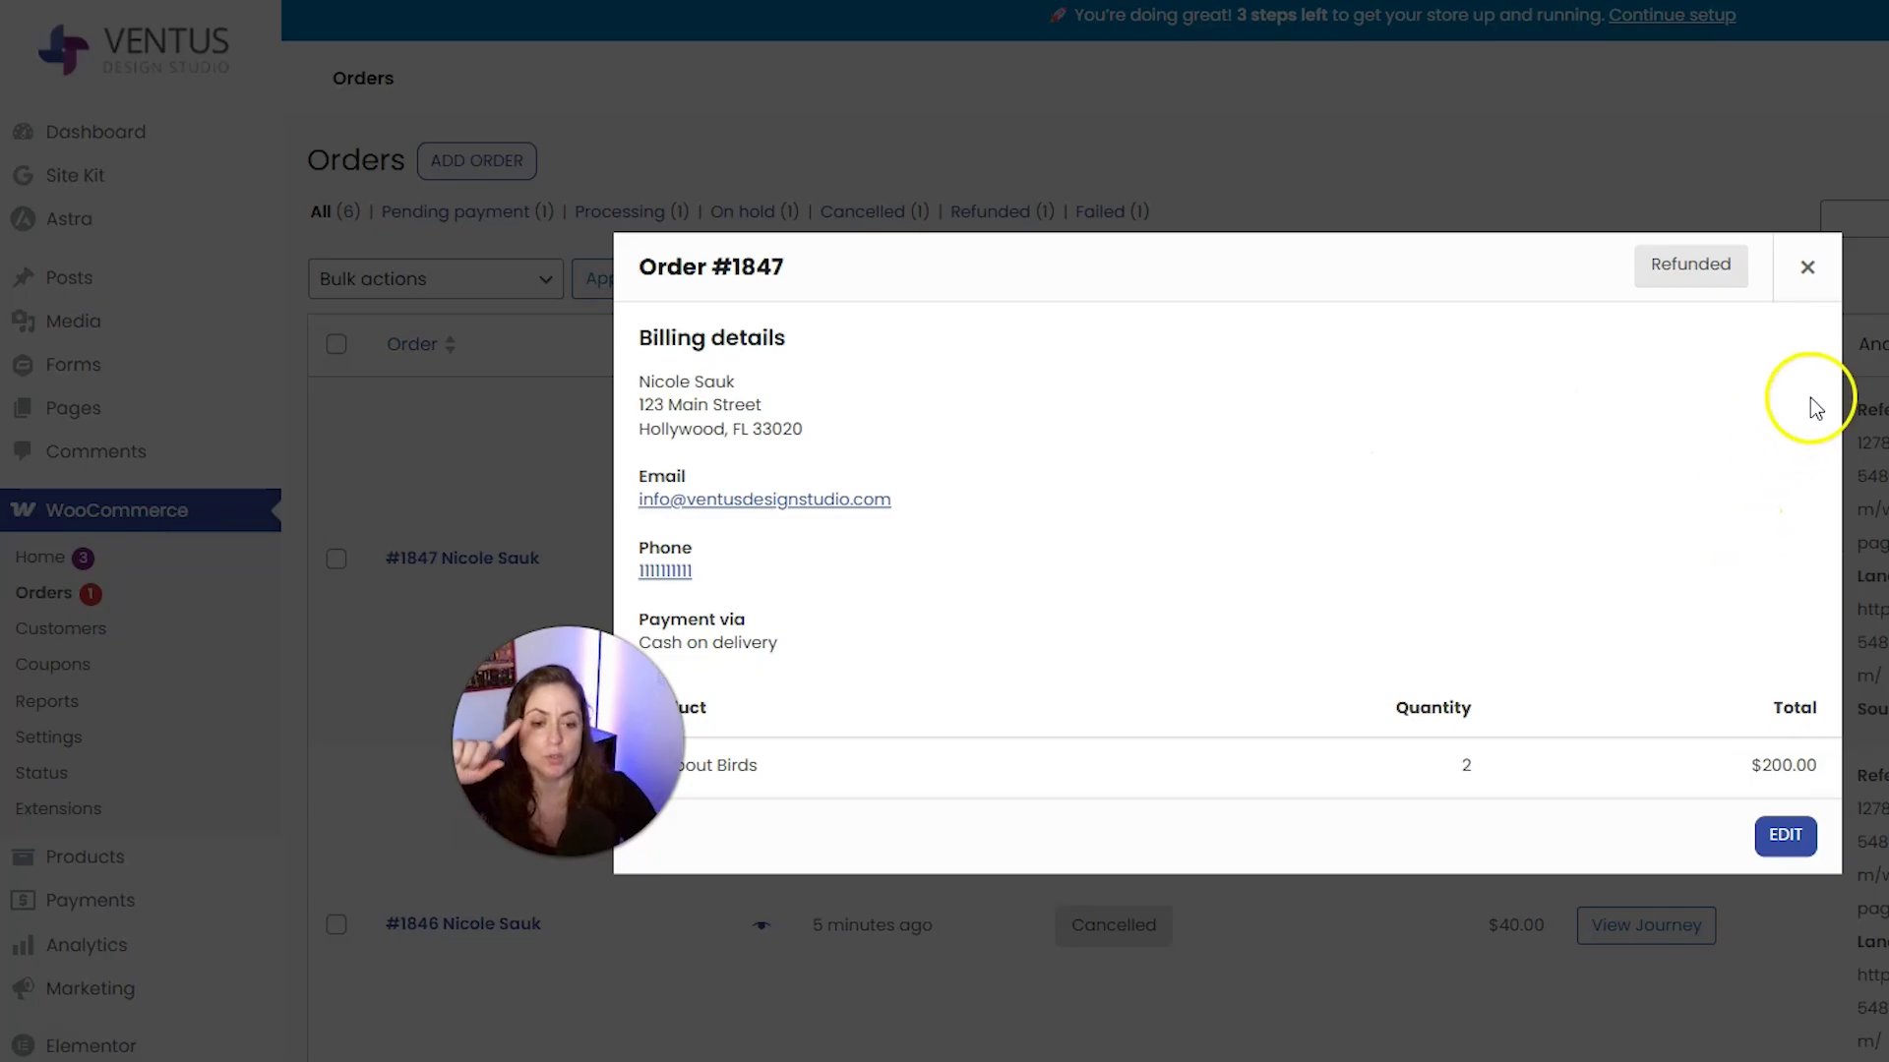
{"action": "left_click", "coordinate": [1806, 268]}
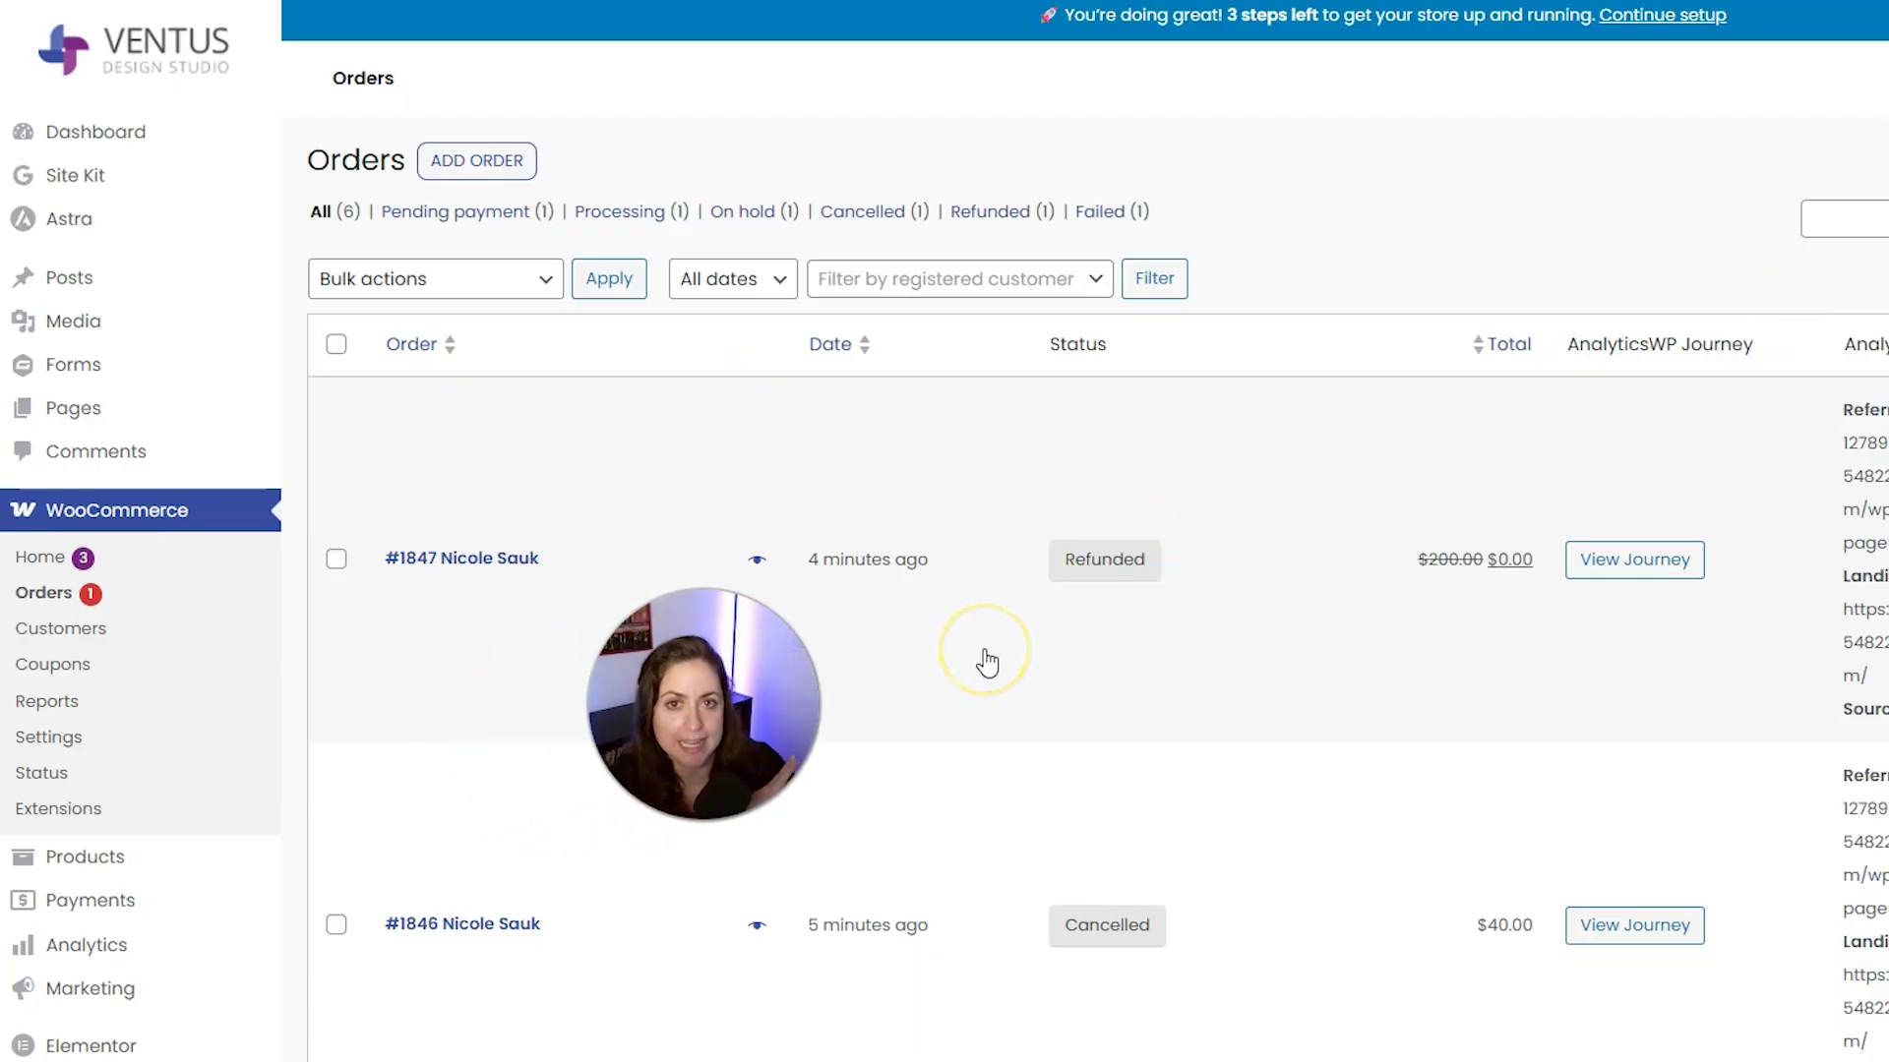
{"action": "scroll", "coordinate": [987, 661], "scroll_direction": "down", "scroll_amount": 3}
{"action": "scroll", "coordinate": [987, 661], "scroll_direction": "down", "scroll_amount": 9}
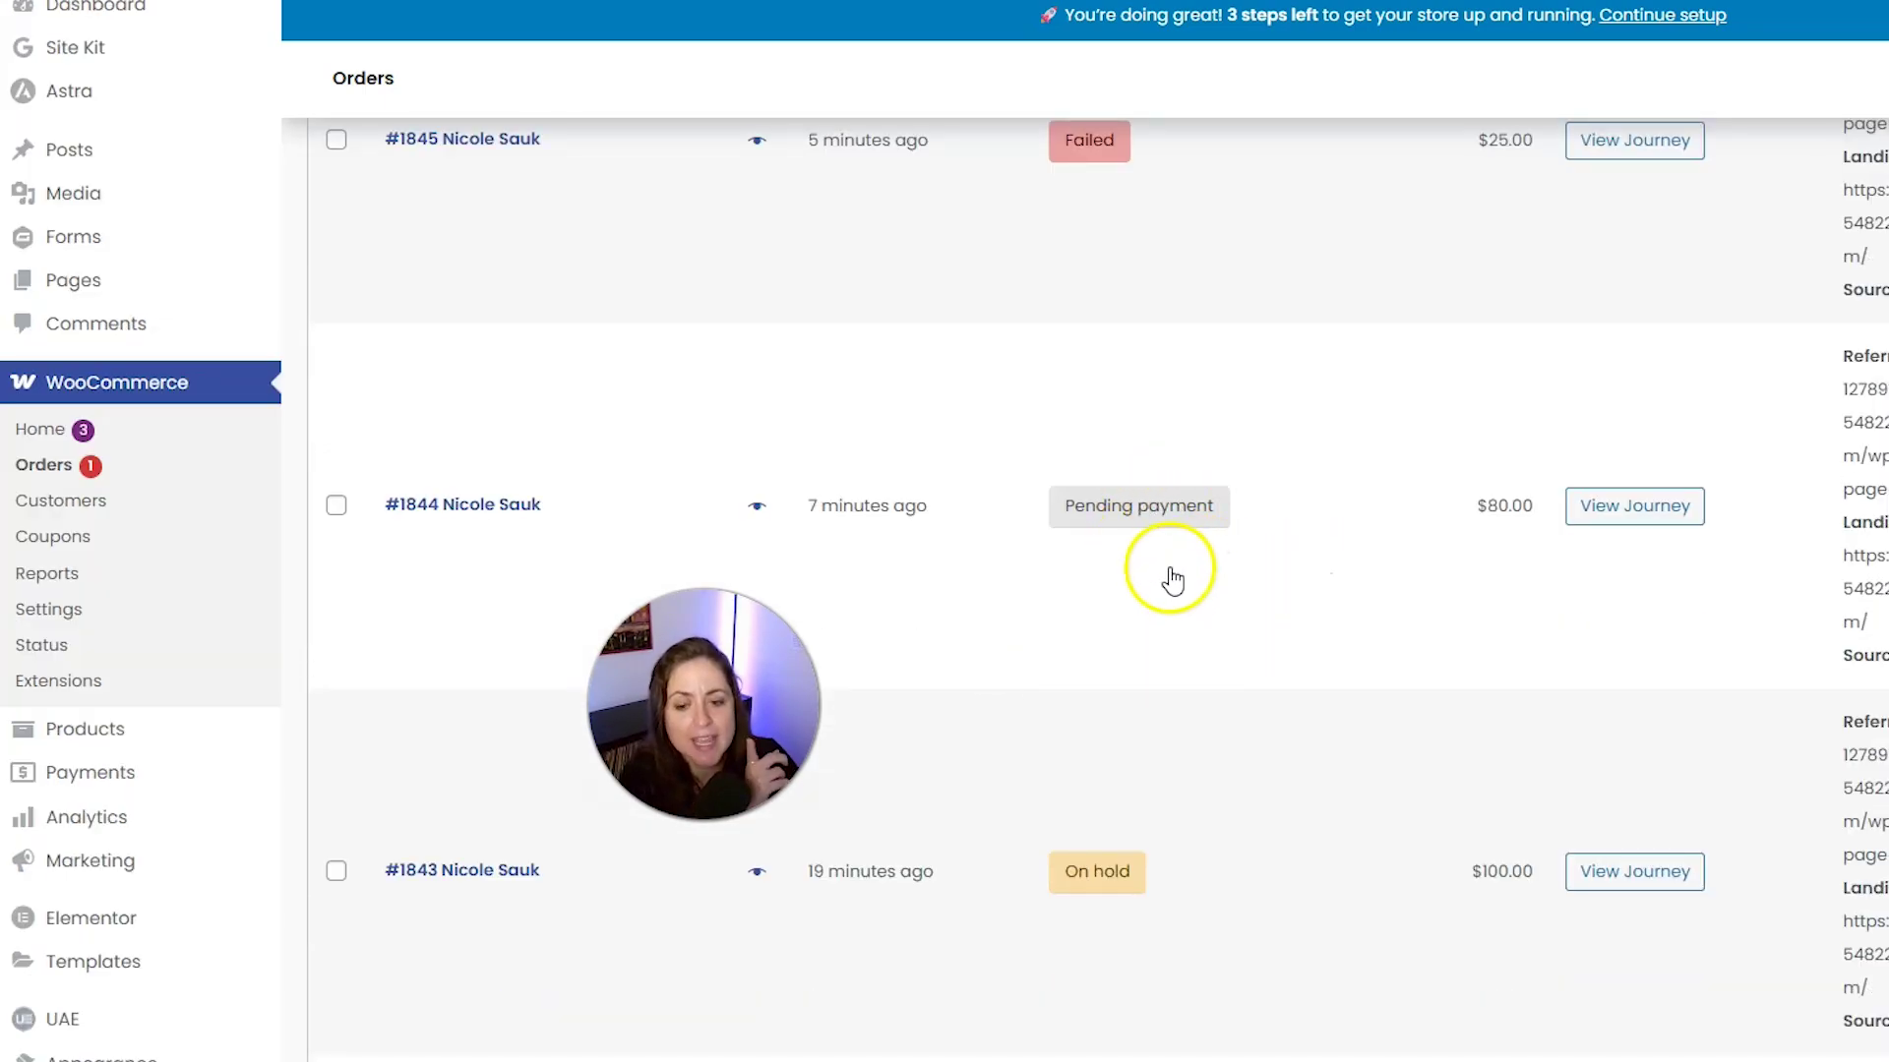
{"action": "left_click_drag", "start_coordinate": [787, 649], "coordinate": [982, 639]}
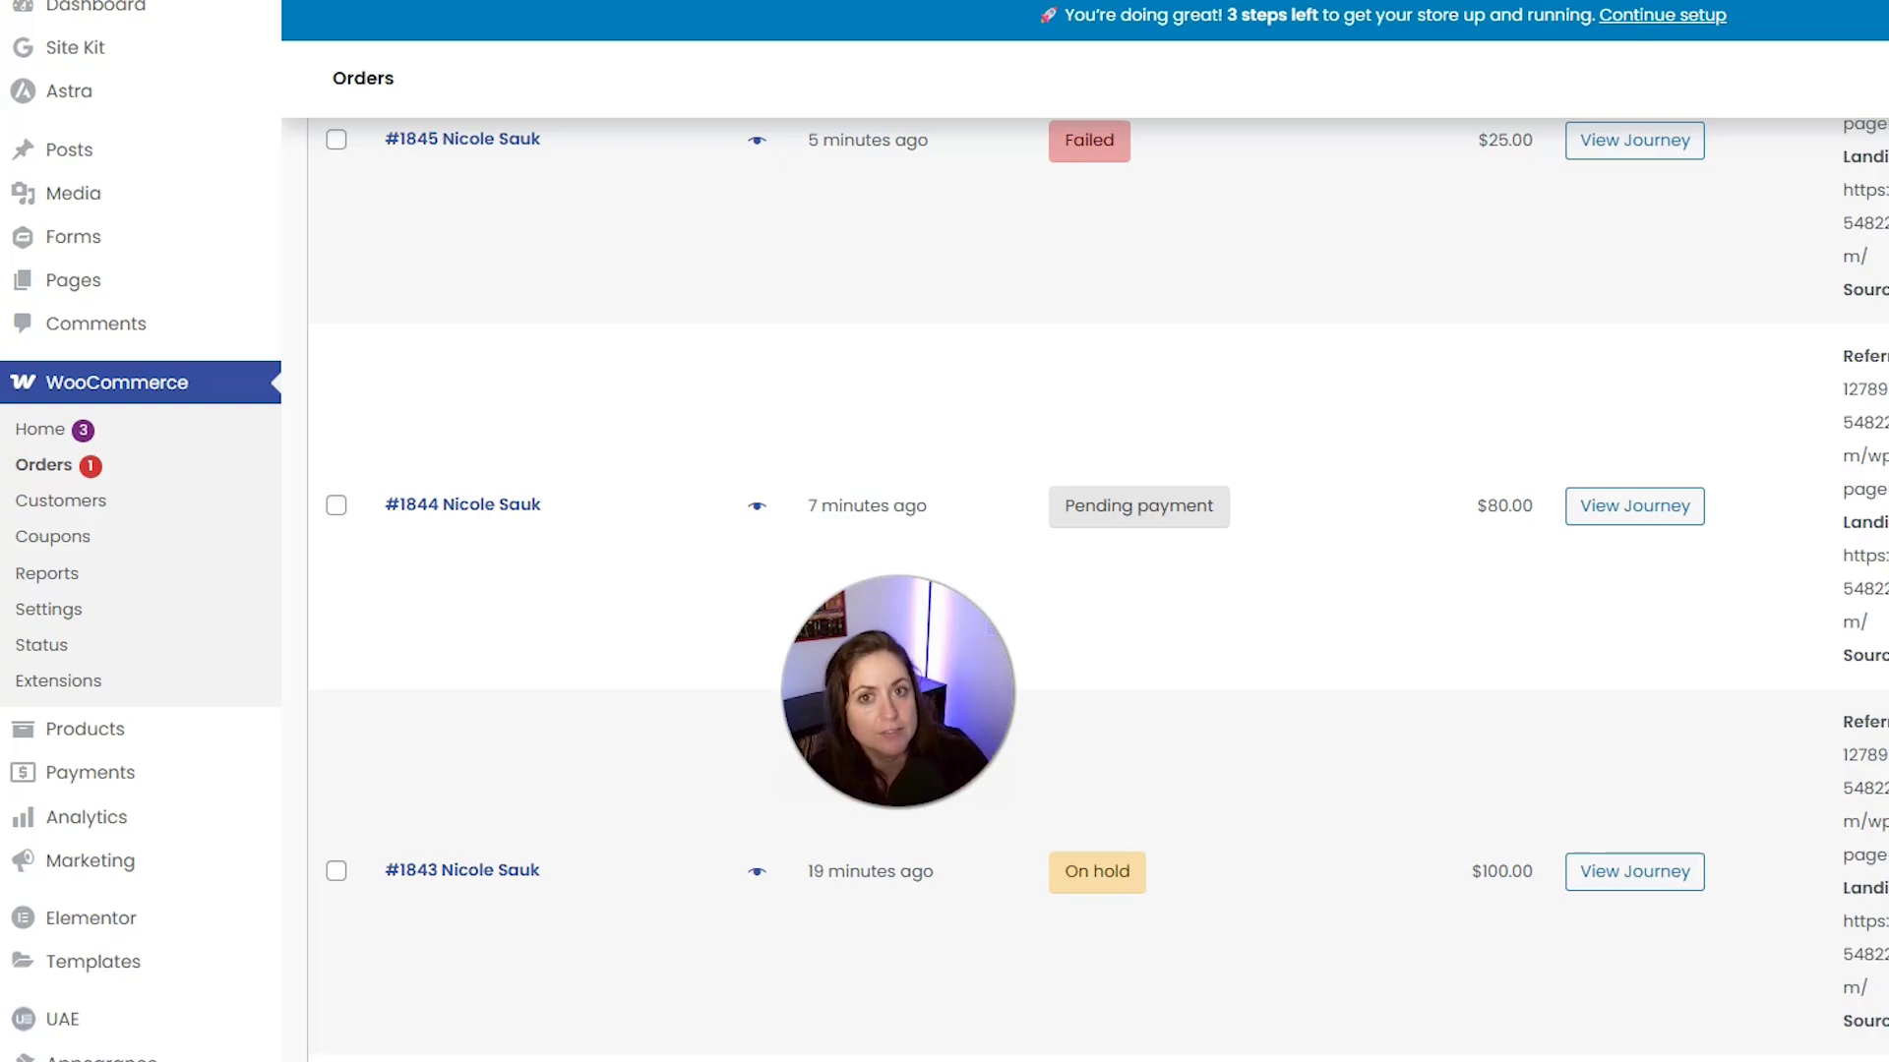
{"action": "scroll", "coordinate": [1327, 732], "scroll_direction": "up", "scroll_amount": 3}
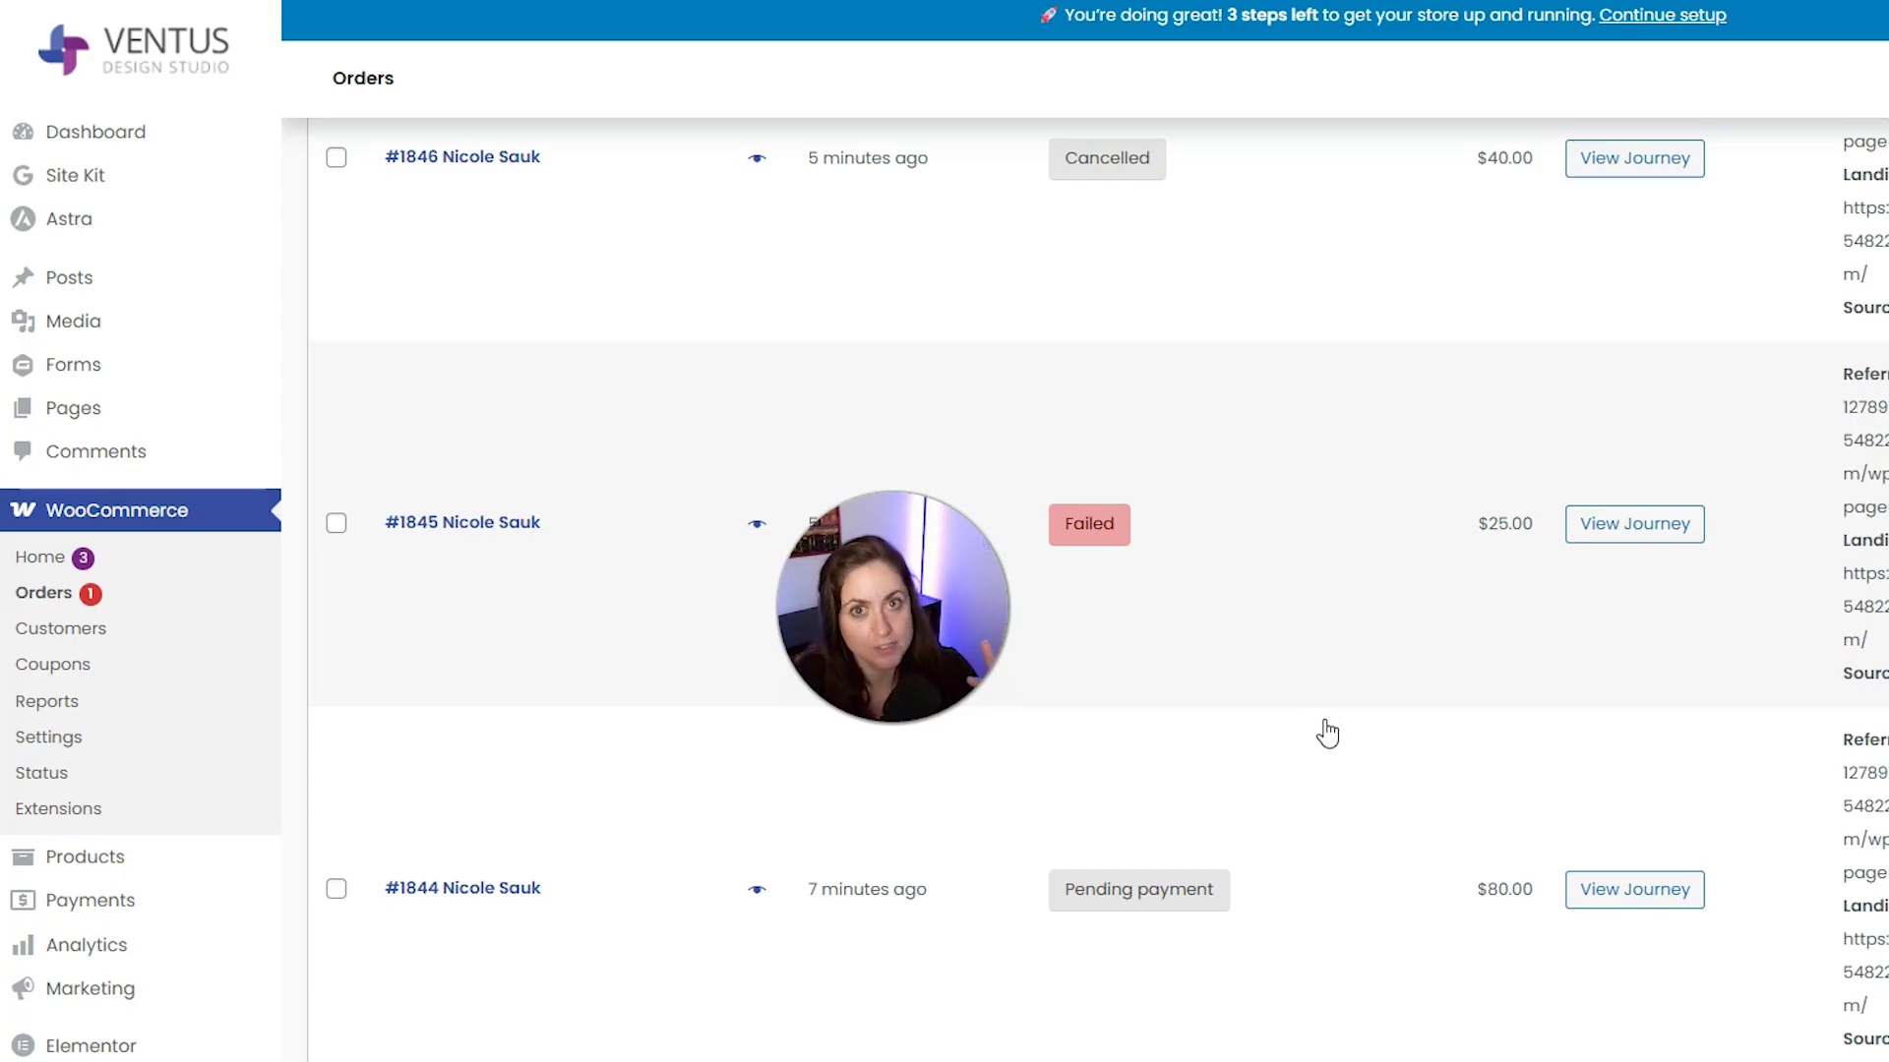
{"action": "scroll", "coordinate": [1327, 733], "scroll_direction": "down", "scroll_amount": 8}
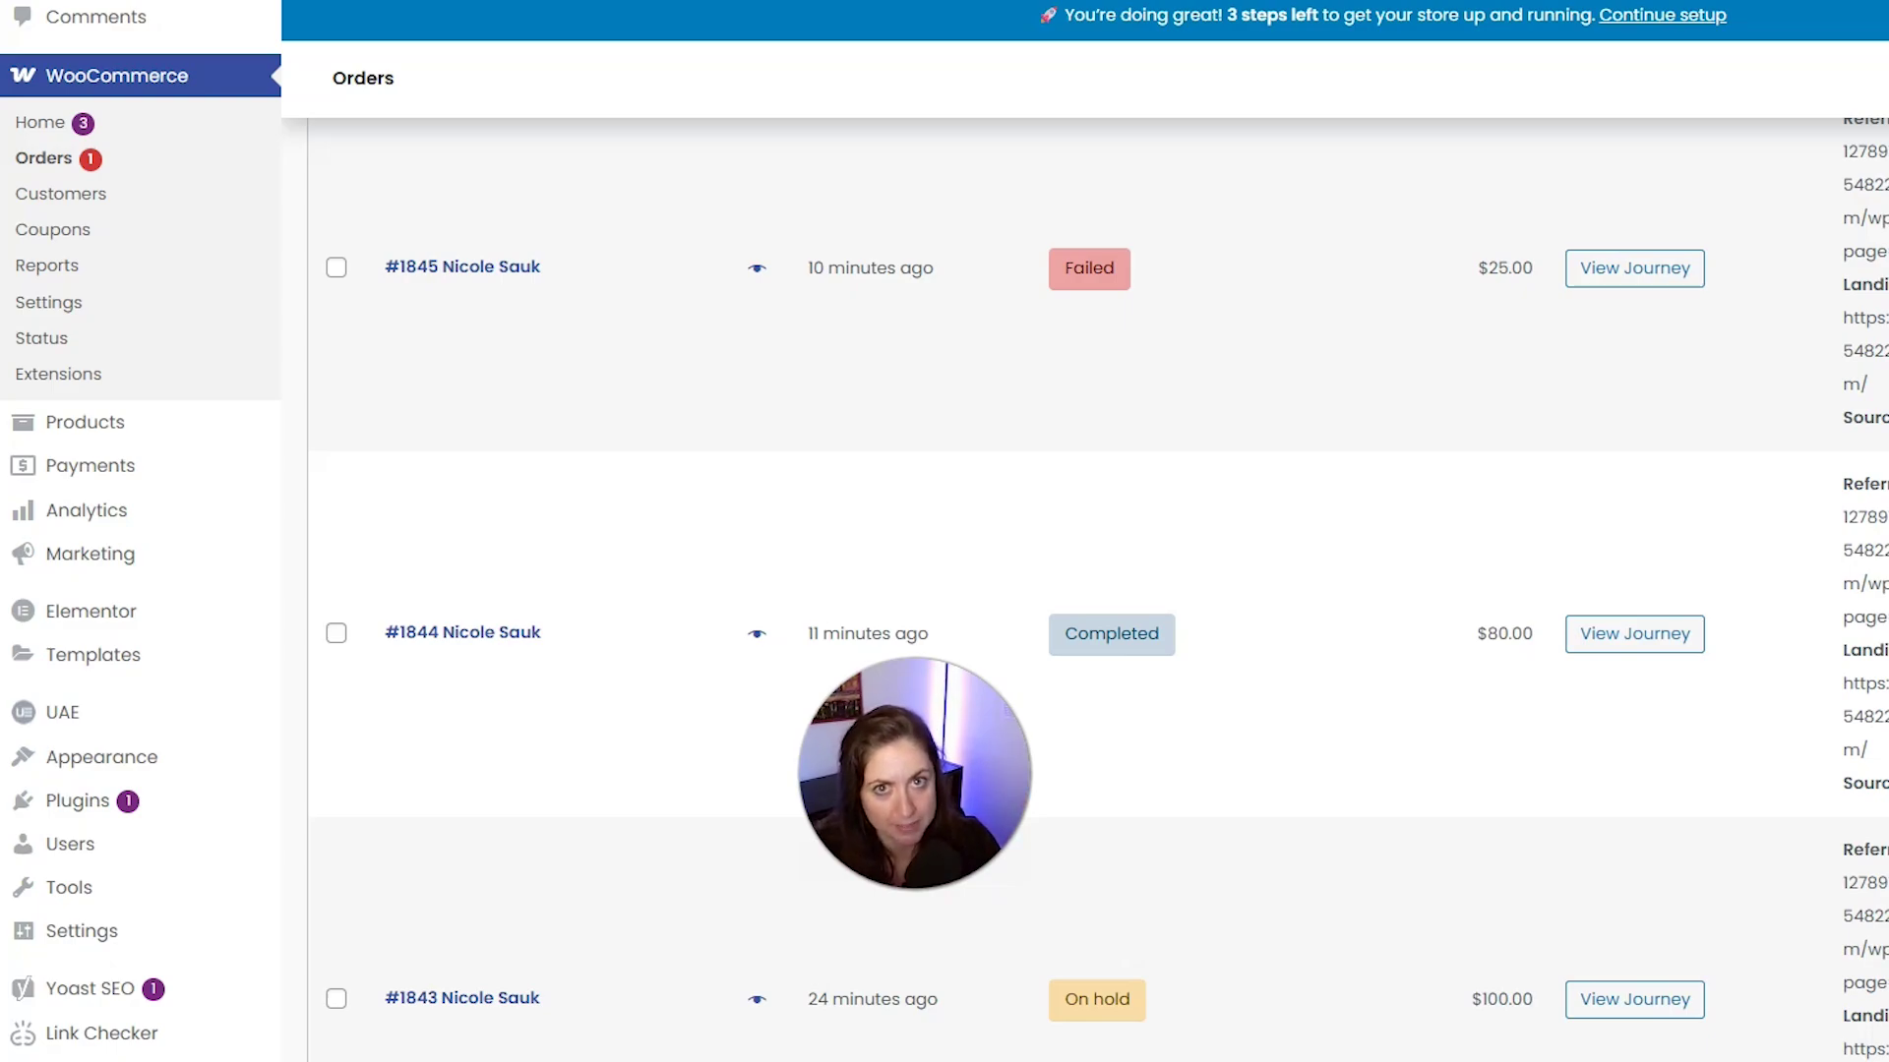
Scroll back up the Orders list to review the refunded and cancelled orders
{"action": "scroll", "coordinate": [1044, 836], "scroll_direction": "up", "scroll_amount": 7}
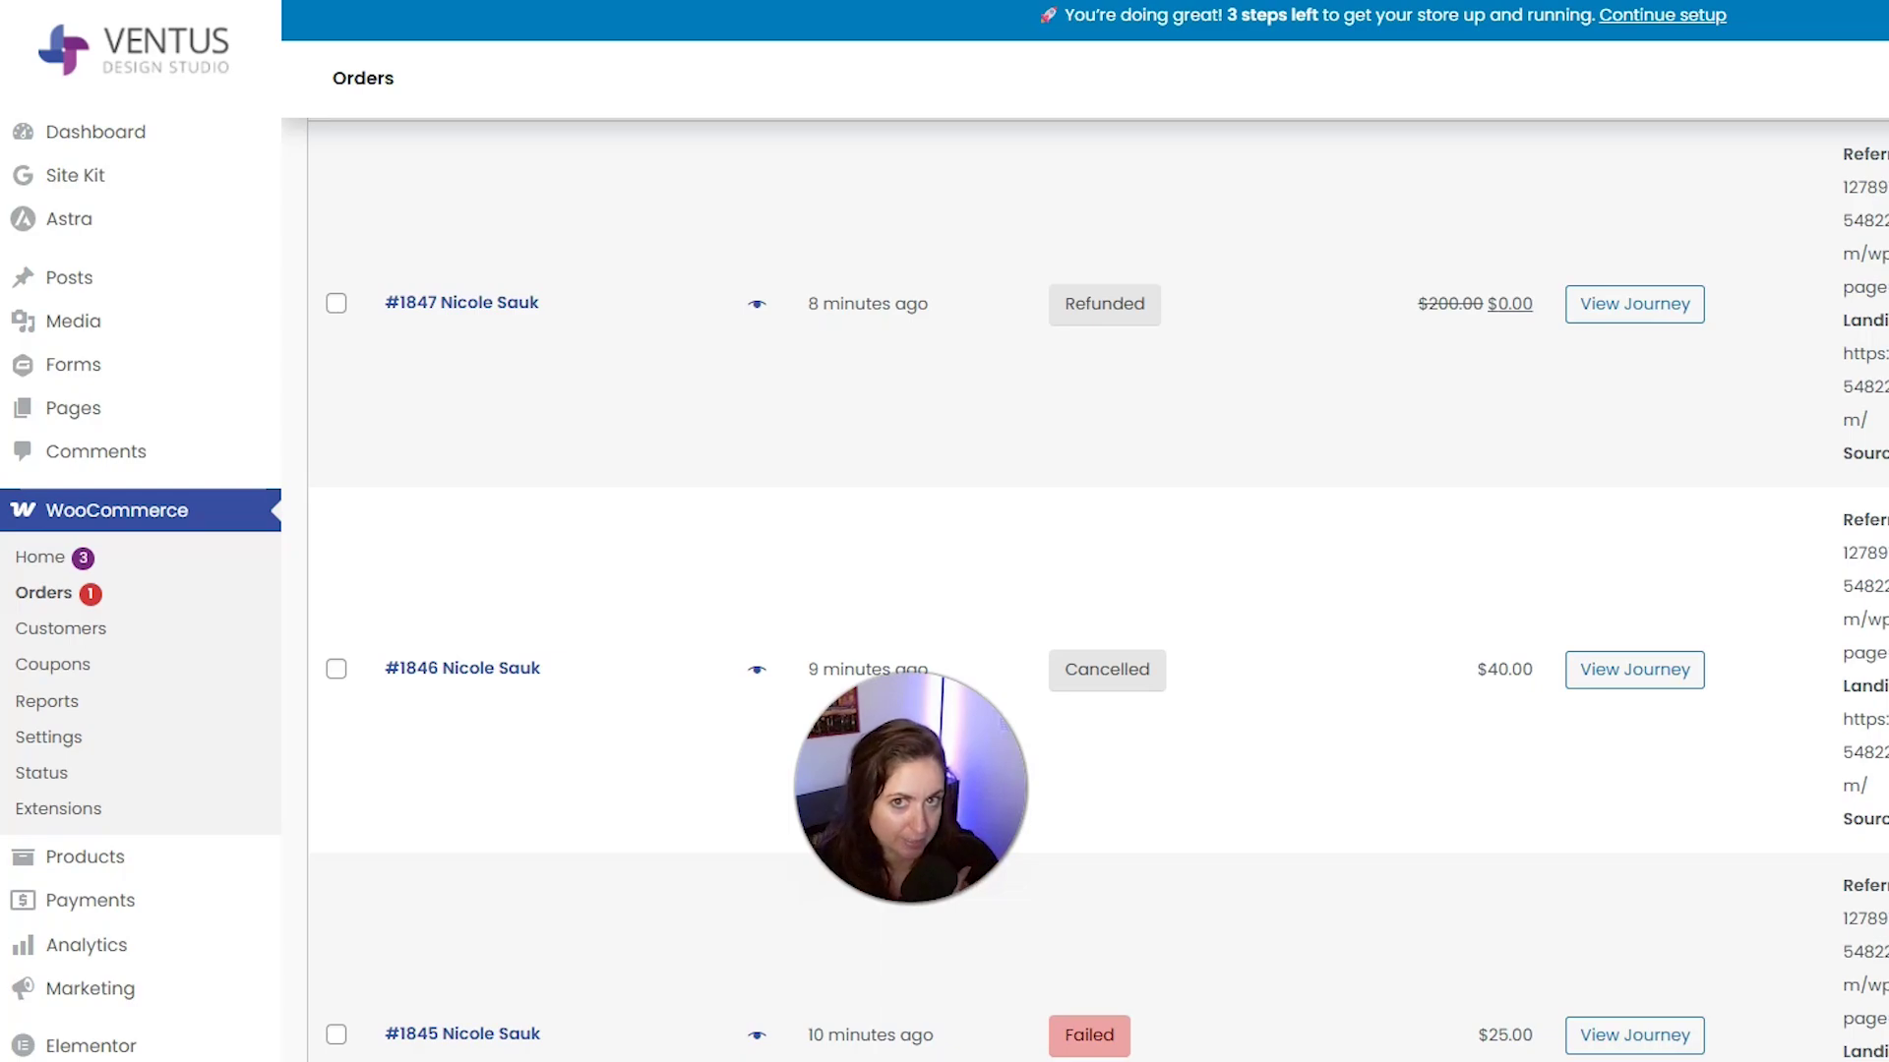
{"action": "scroll", "coordinate": [1376, 760], "scroll_direction": "up", "scroll_amount": 3}
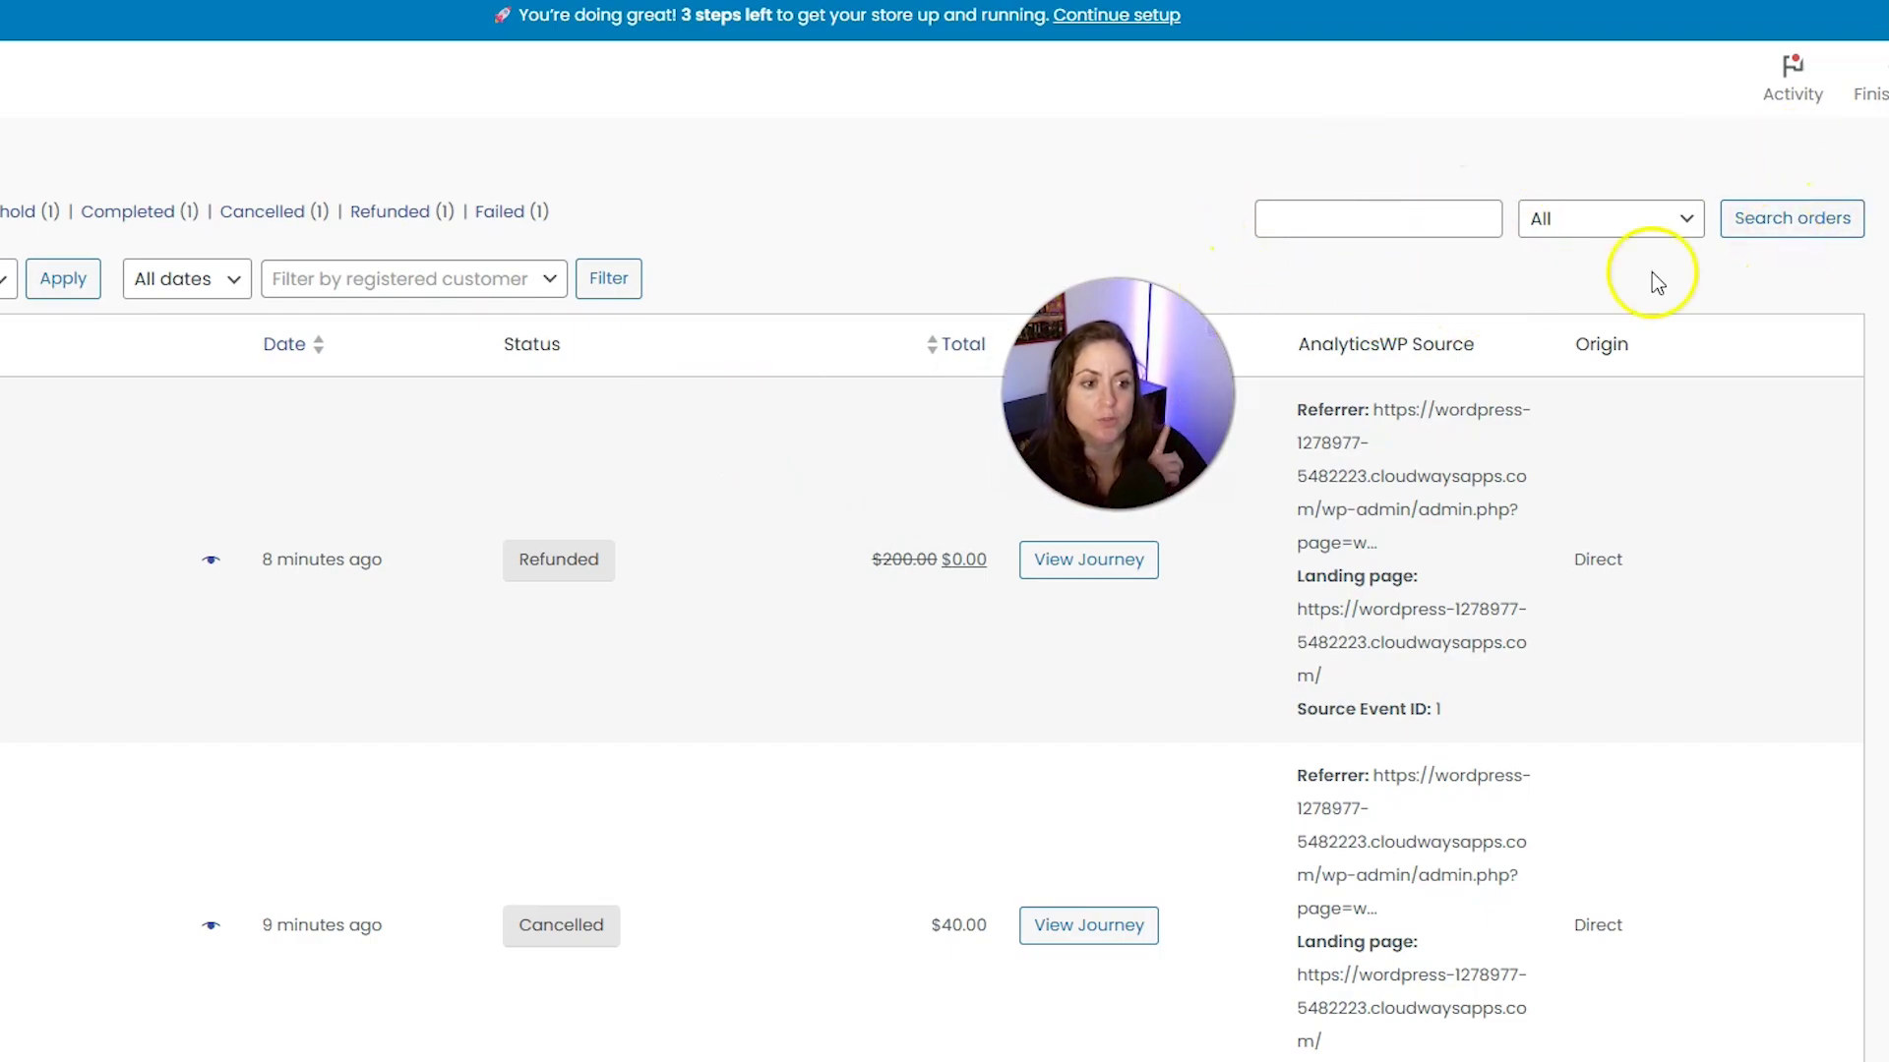
Open the $21.00 Feather order and show its 'Choose an action…' Order actions list
{"action": "scroll", "coordinate": [148, 701], "scroll_direction": "down", "scroll_amount": 10}
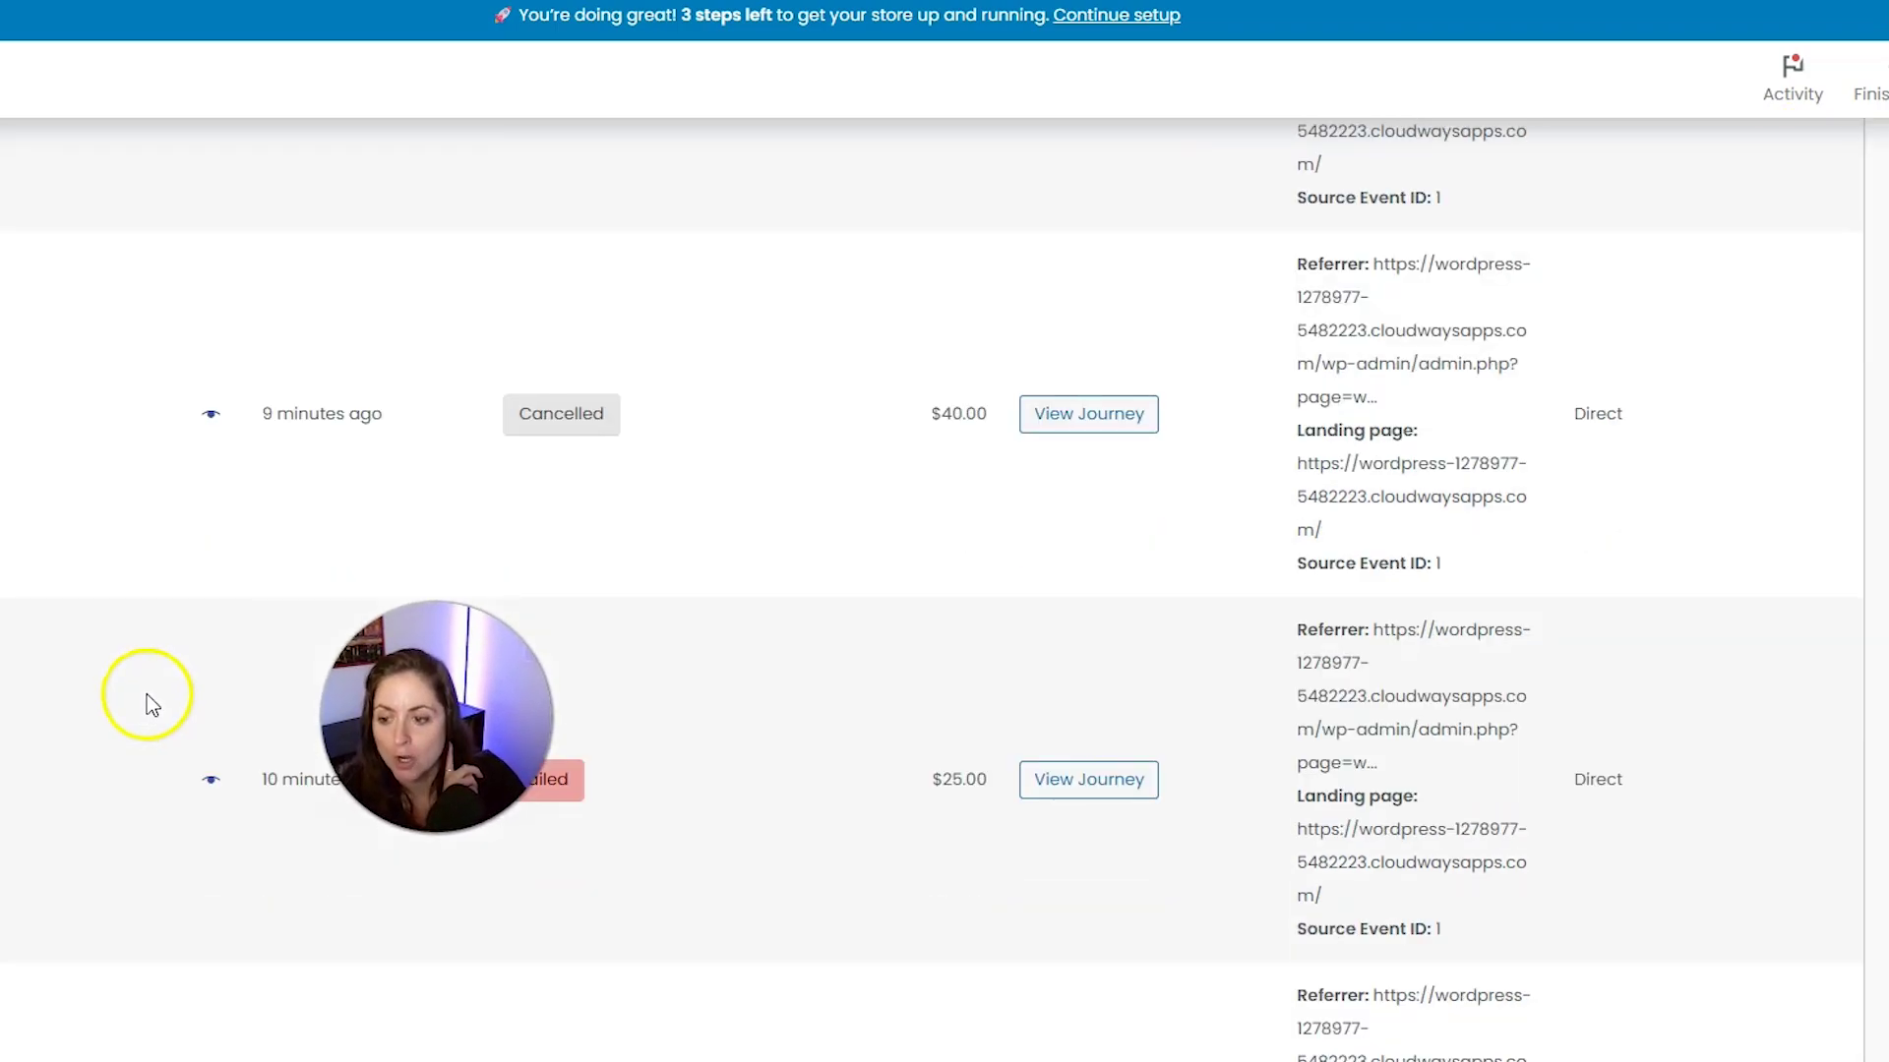
{"action": "left_click", "coordinate": [253, 765]}
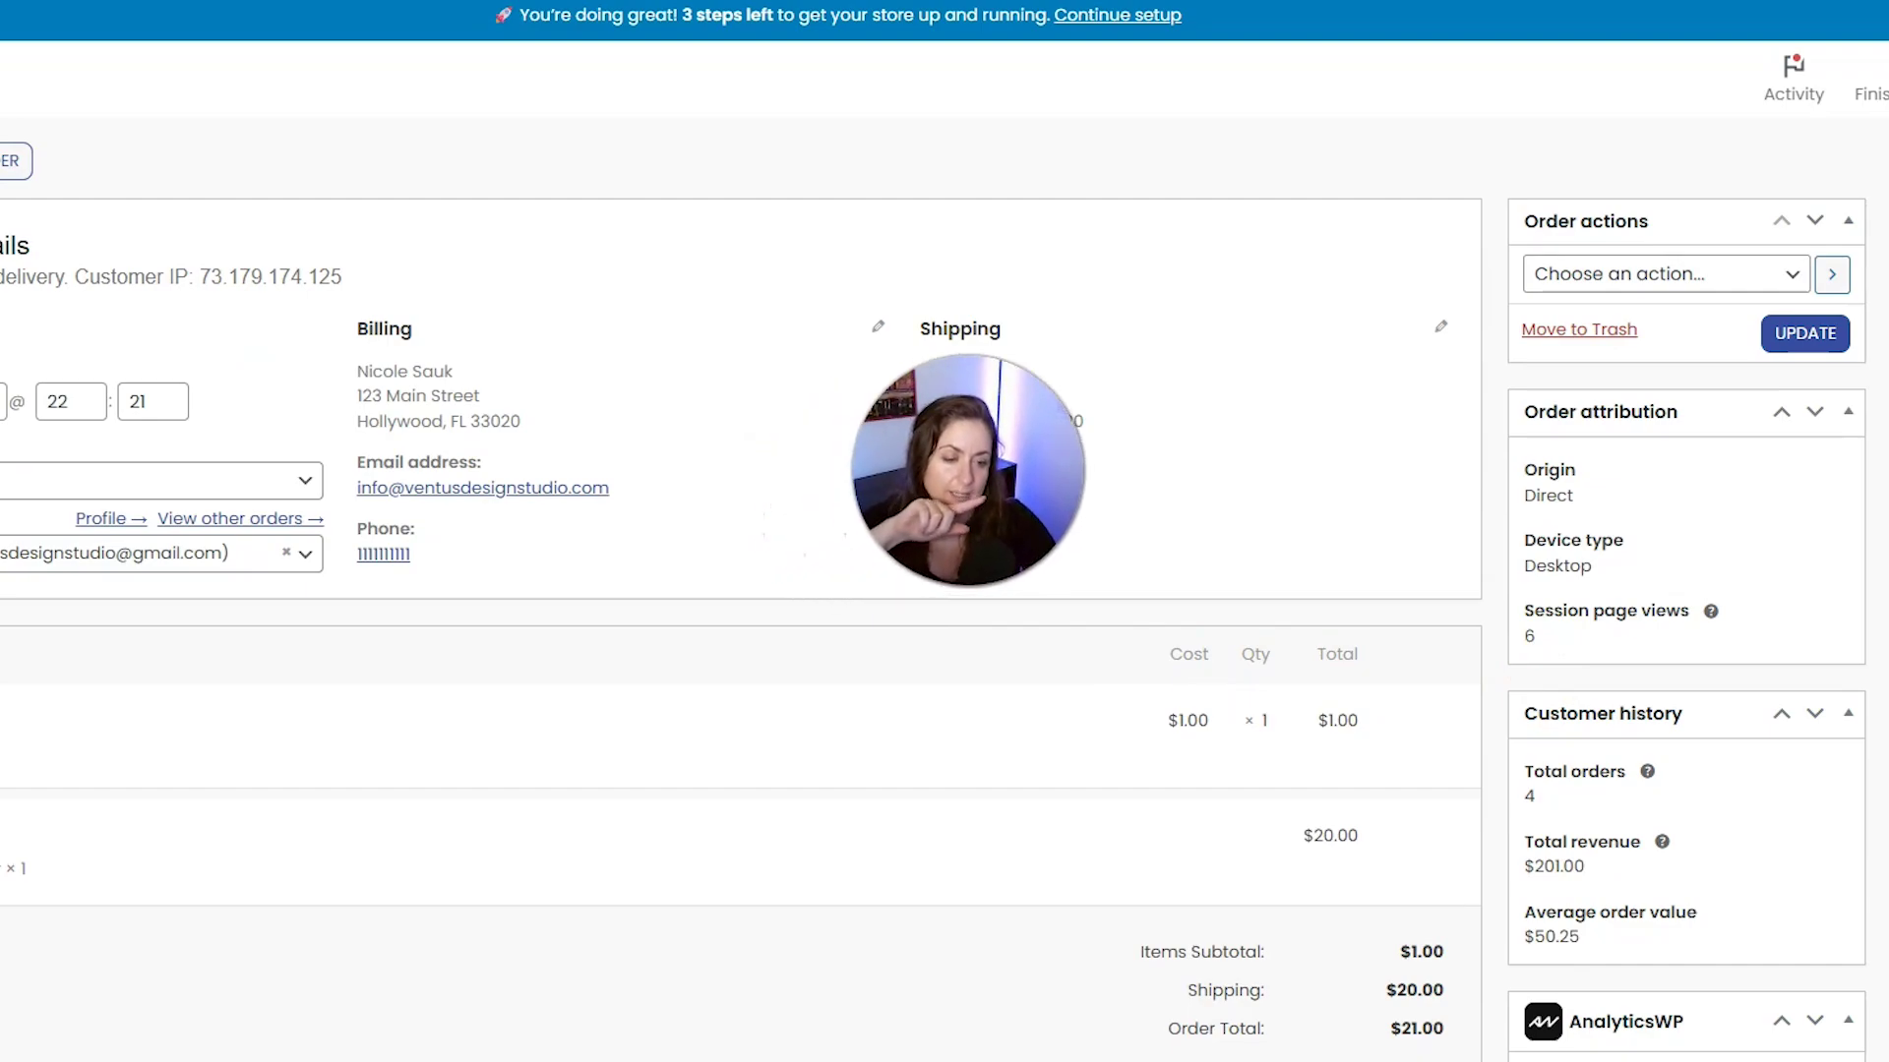
{"action": "left_click", "coordinate": [1596, 276]}
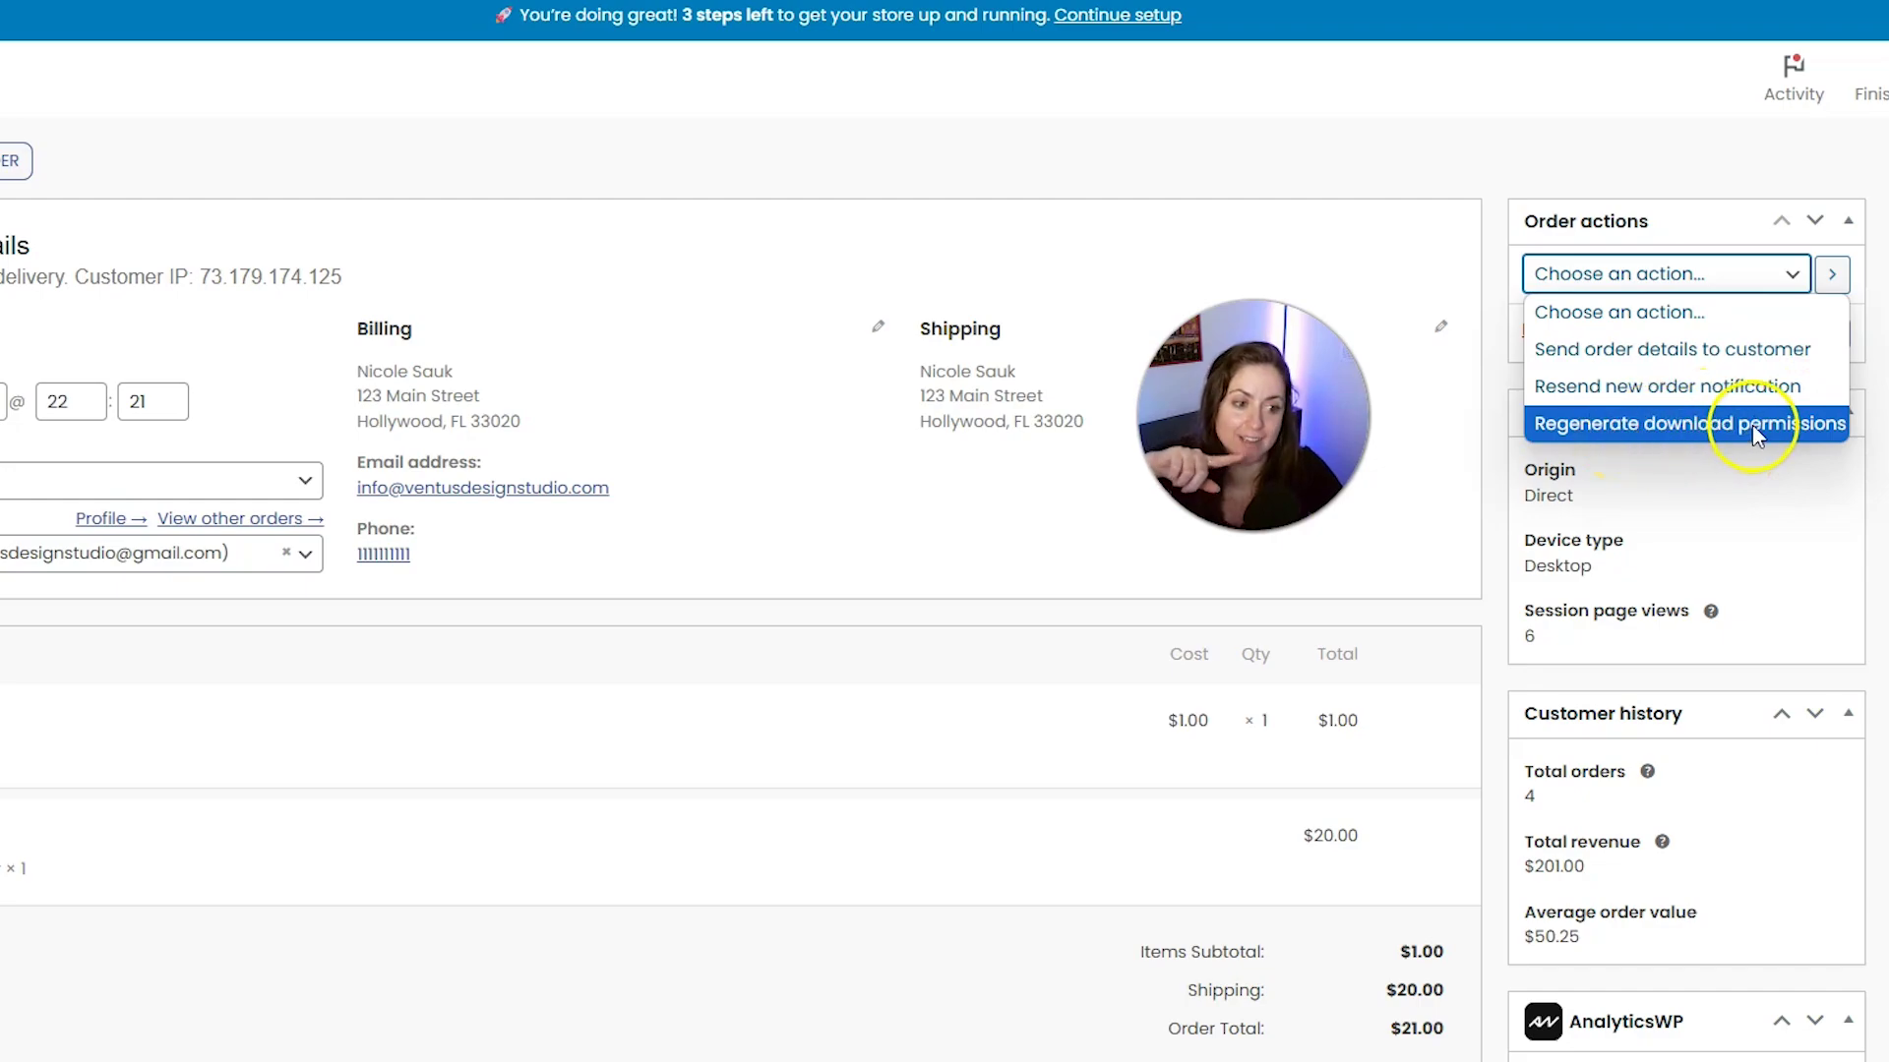
Choose Regenerate download permissions and move down to the Order notes
{"action": "left_click", "coordinate": [1697, 423]}
{"action": "scroll", "coordinate": [1467, 598], "scroll_direction": "down", "scroll_amount": 3}
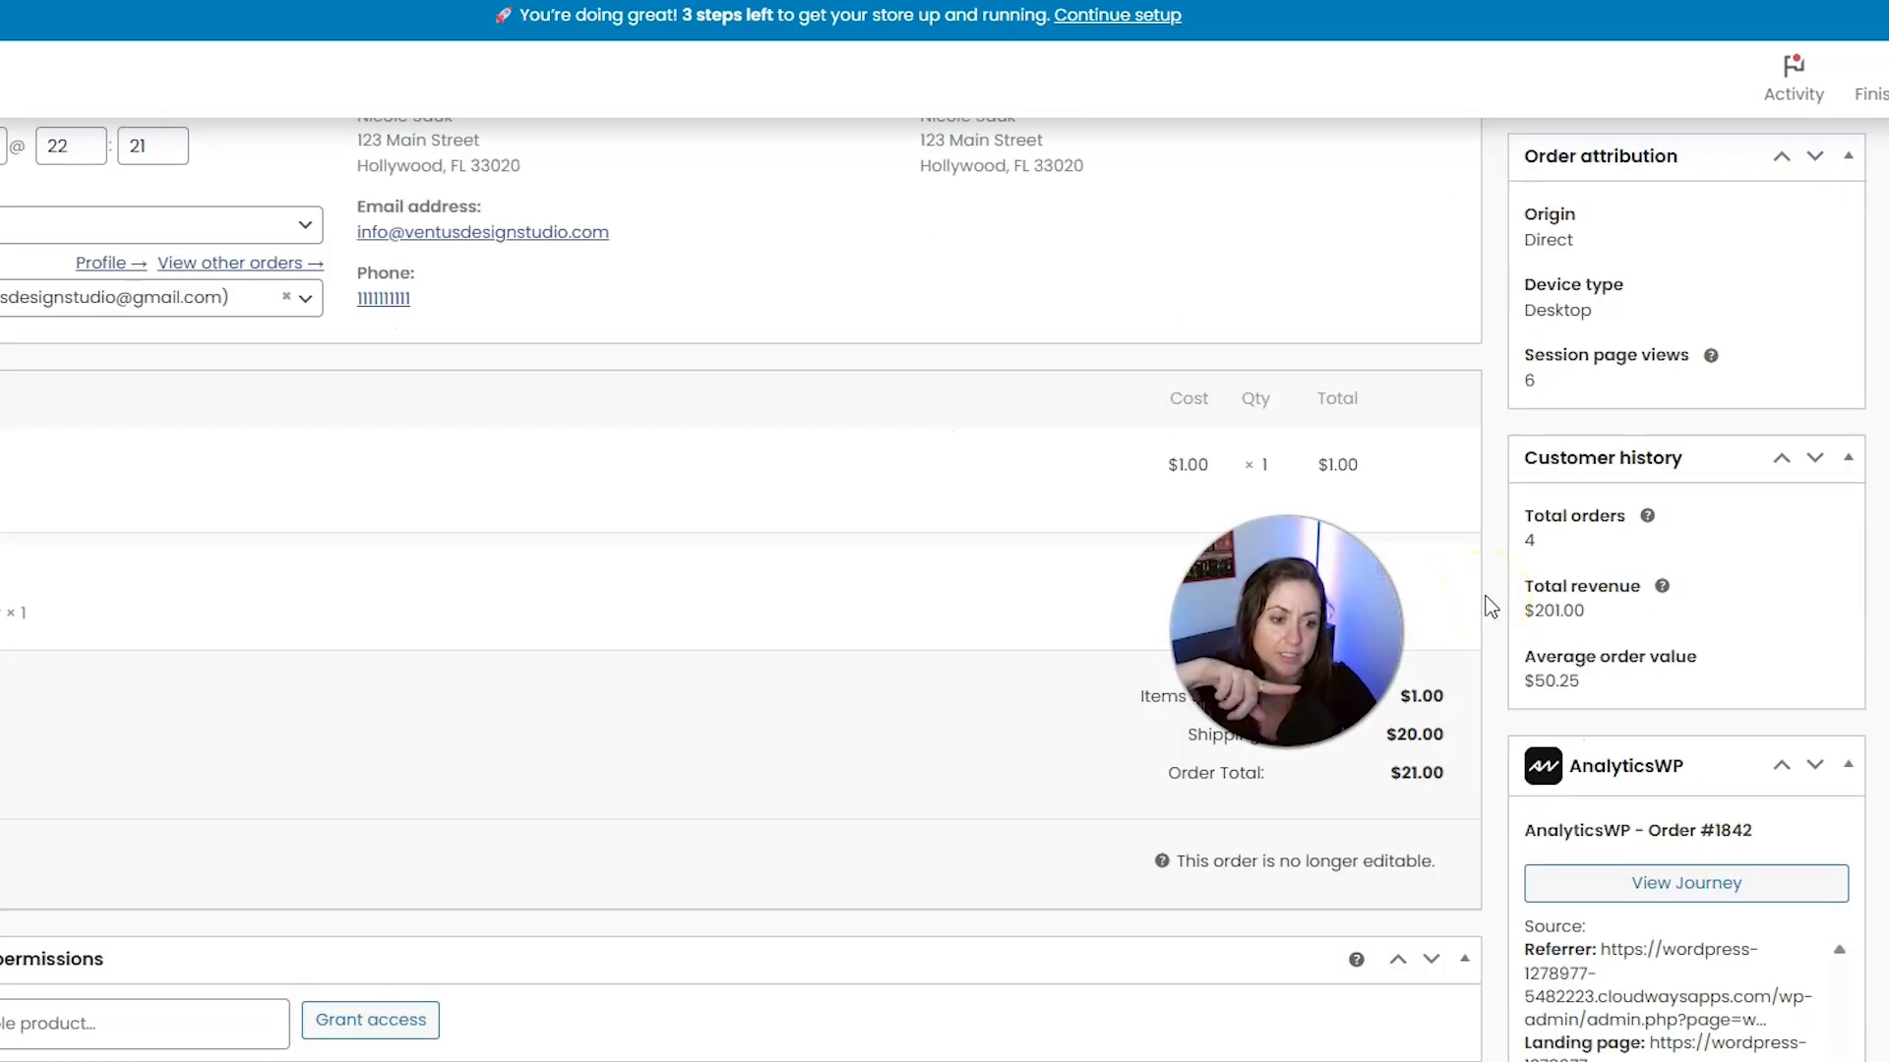
{"action": "scroll", "coordinate": [1491, 606], "scroll_direction": "down", "scroll_amount": 4}
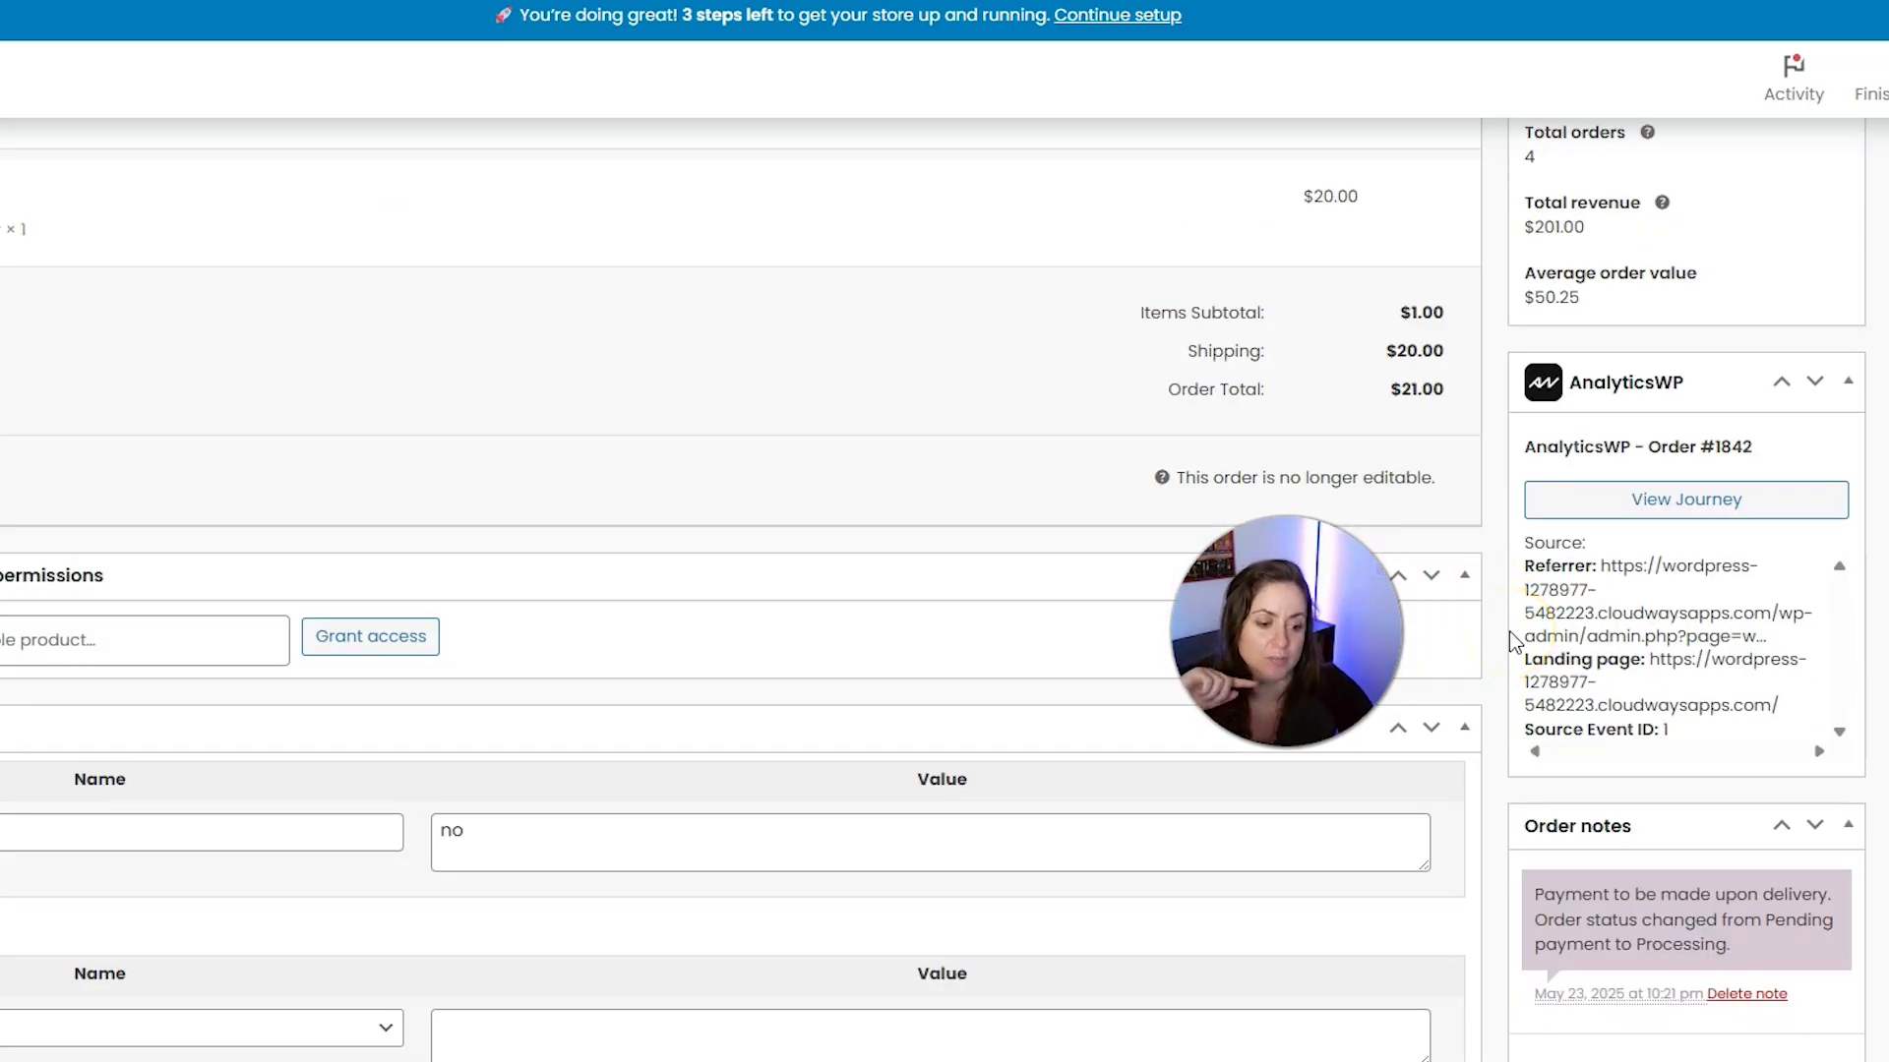
{"action": "scroll", "coordinate": [1510, 633], "scroll_direction": "down", "scroll_amount": 1}
{"action": "left_click", "coordinate": [1502, 647]}
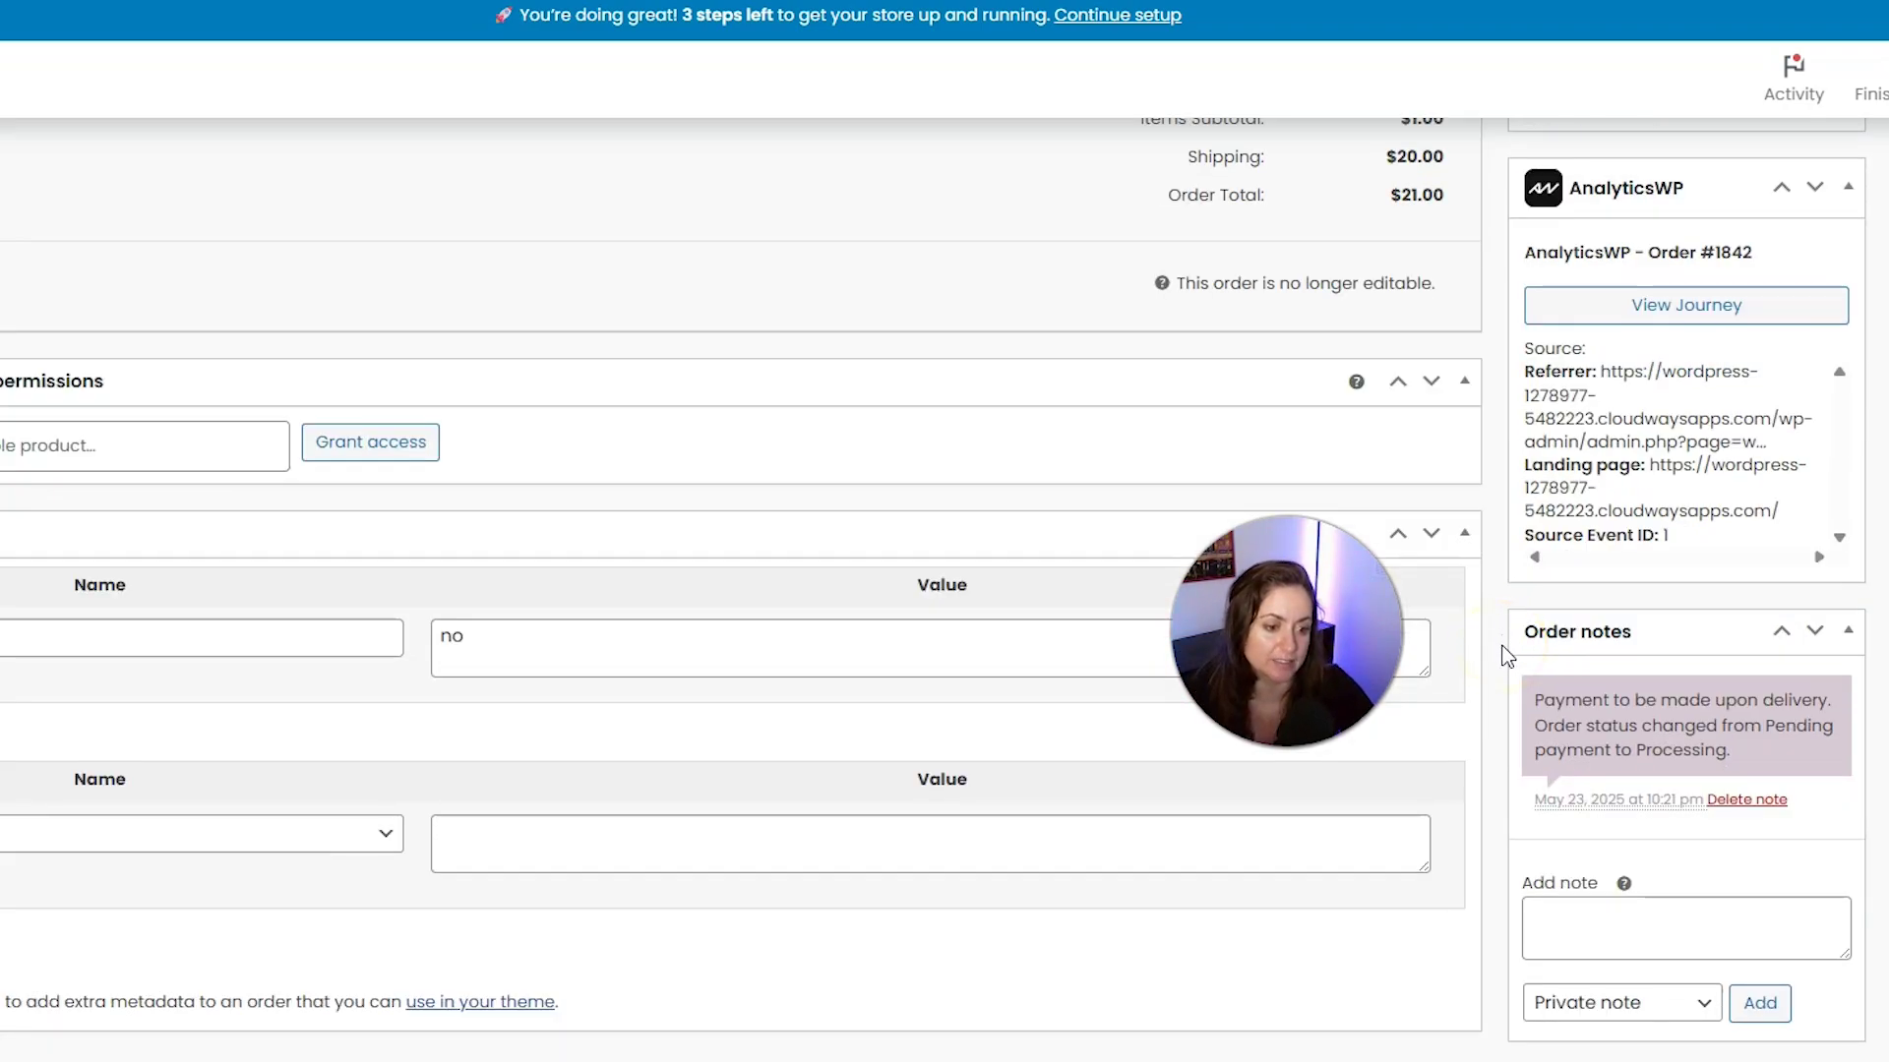
{"action": "scroll", "coordinate": [1505, 654], "scroll_direction": "down", "scroll_amount": 1}
{"action": "left_click", "coordinate": [1552, 600]}
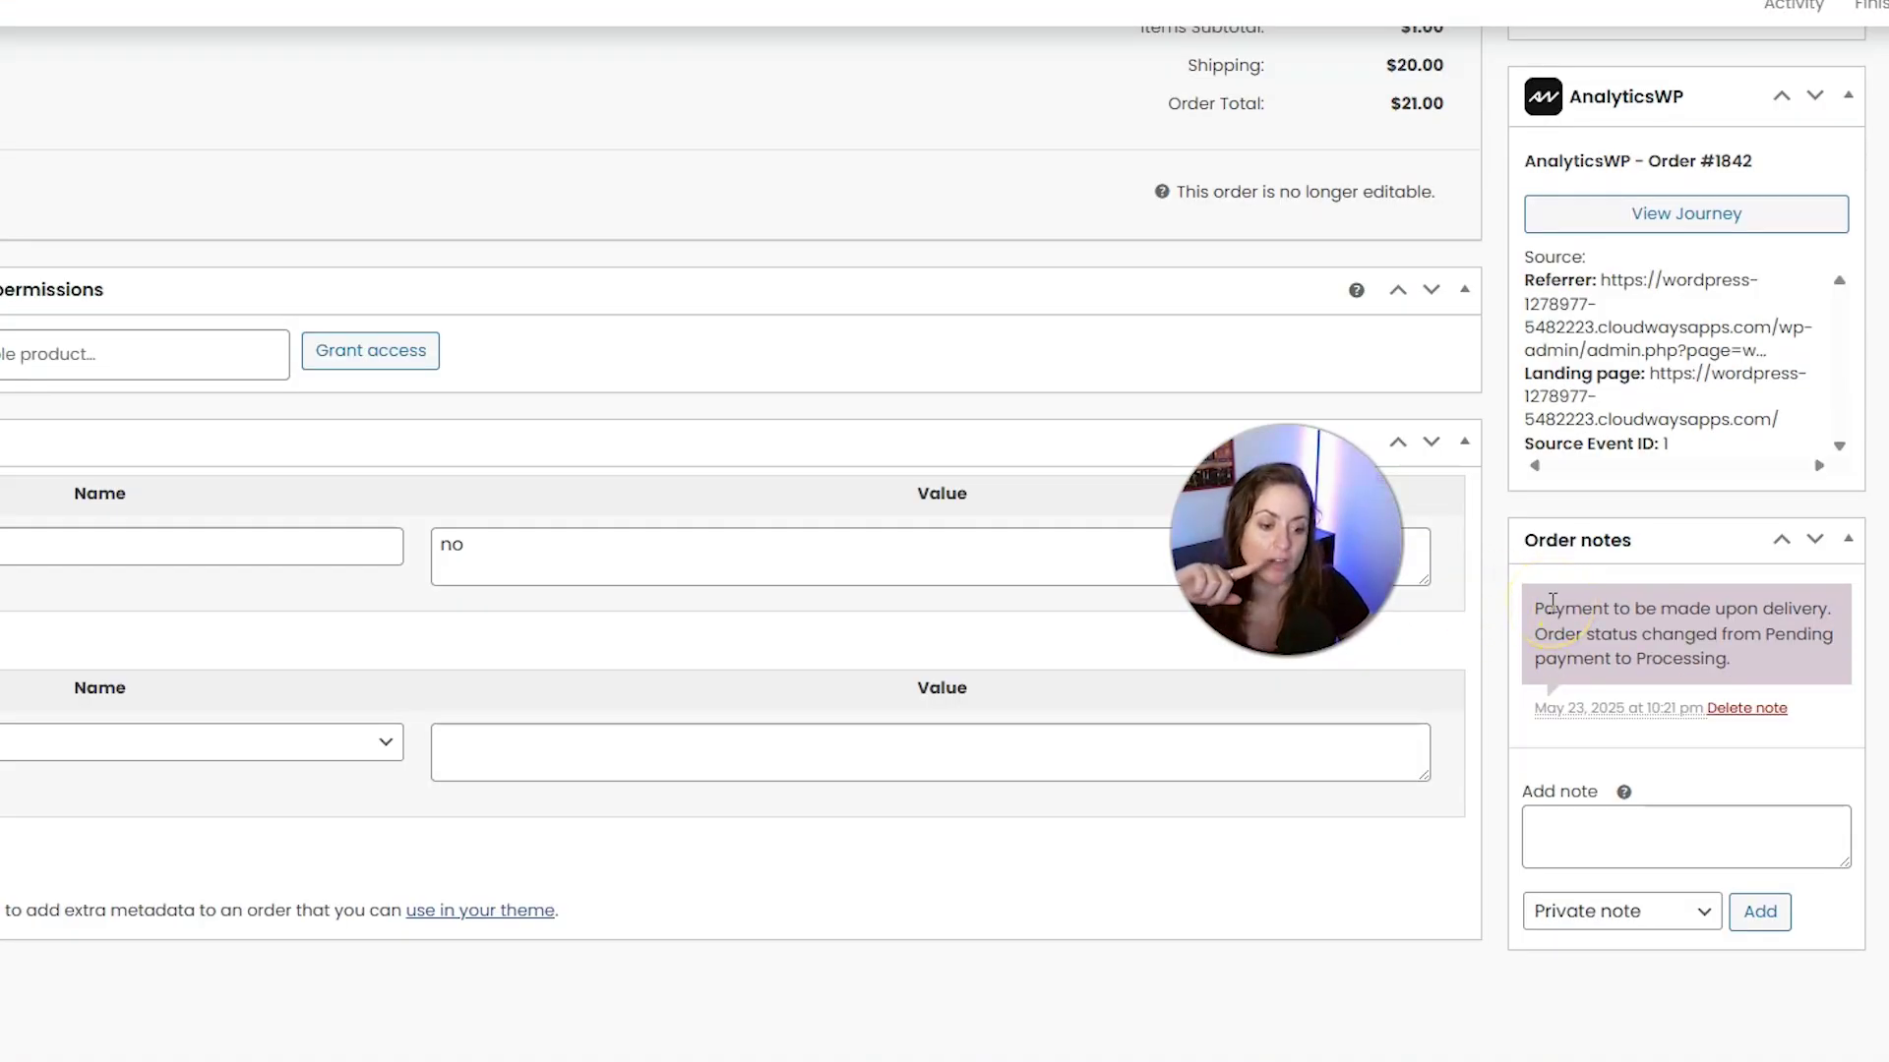
Start a new order note, switch its type to Note to customer, then back to private
{"action": "left_click", "coordinate": [1577, 848]}
{"action": "left_click", "coordinate": [1569, 845]}
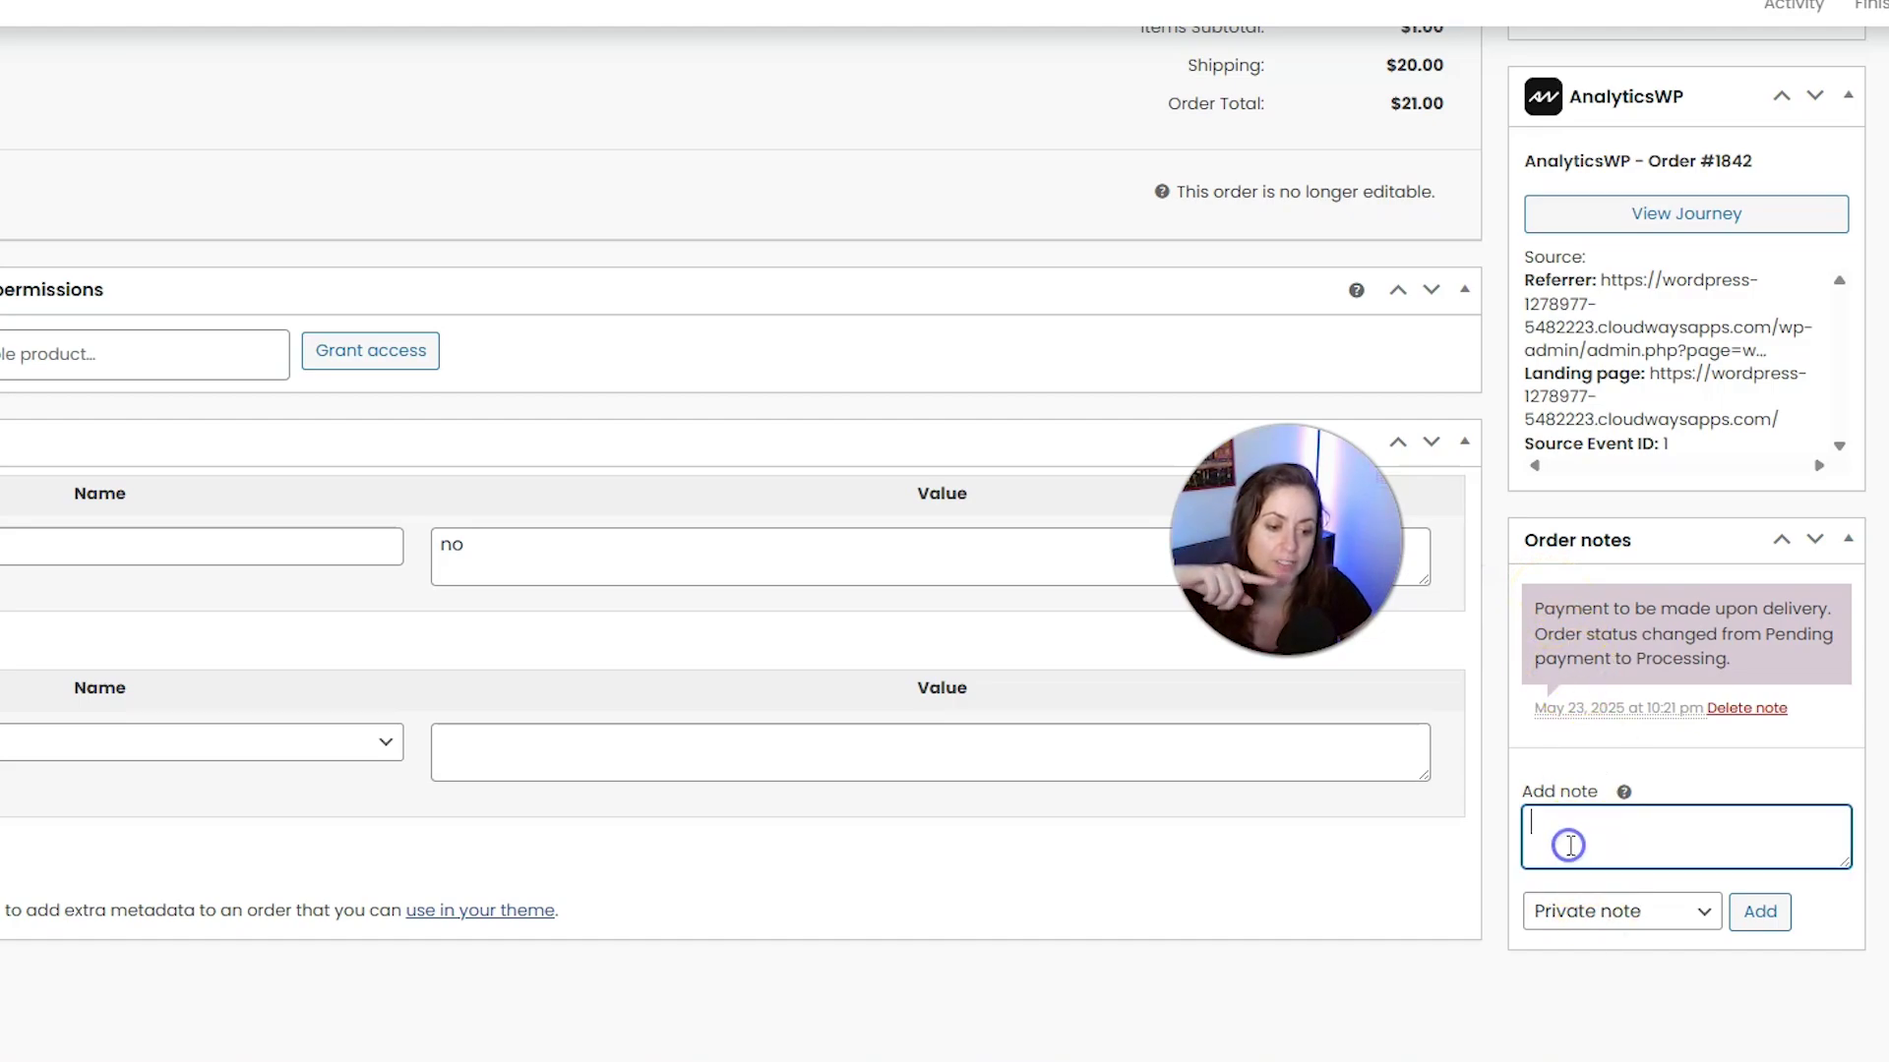
{"action": "left_click", "coordinate": [1562, 907]}
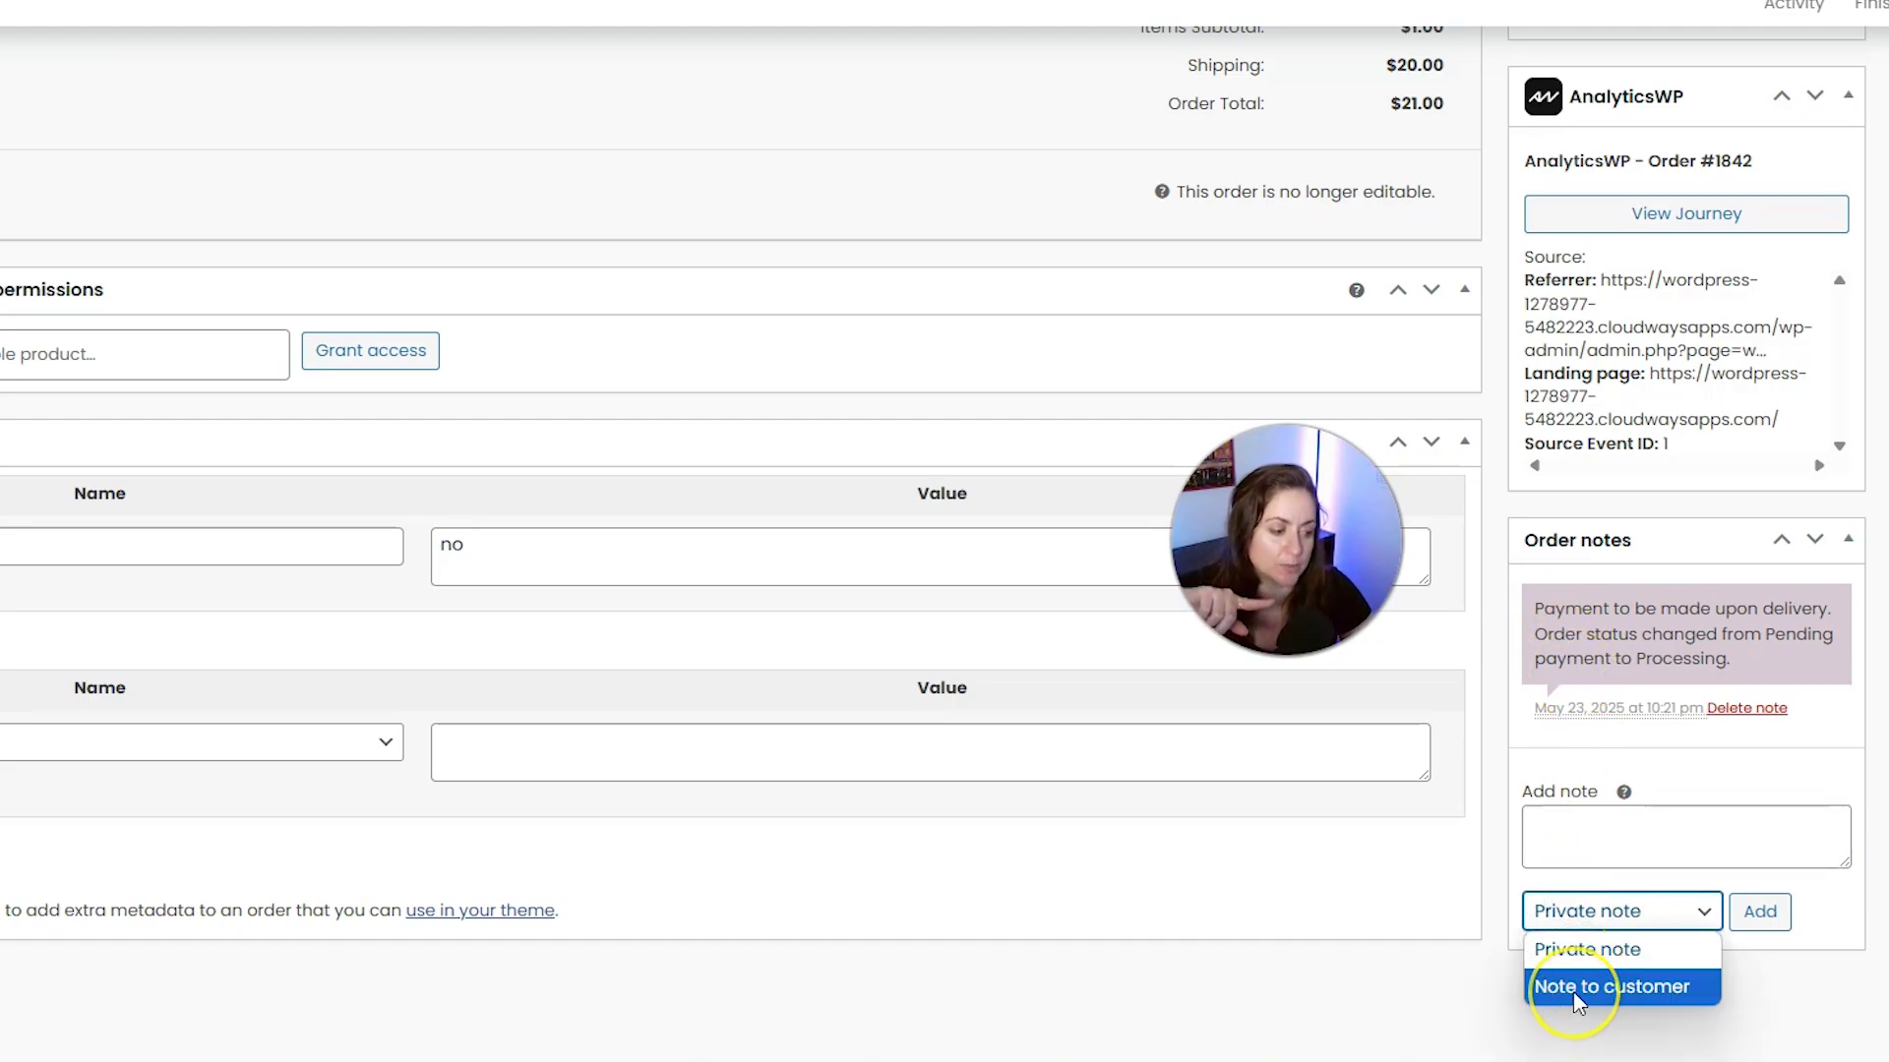
{"action": "left_click", "coordinate": [1573, 992]}
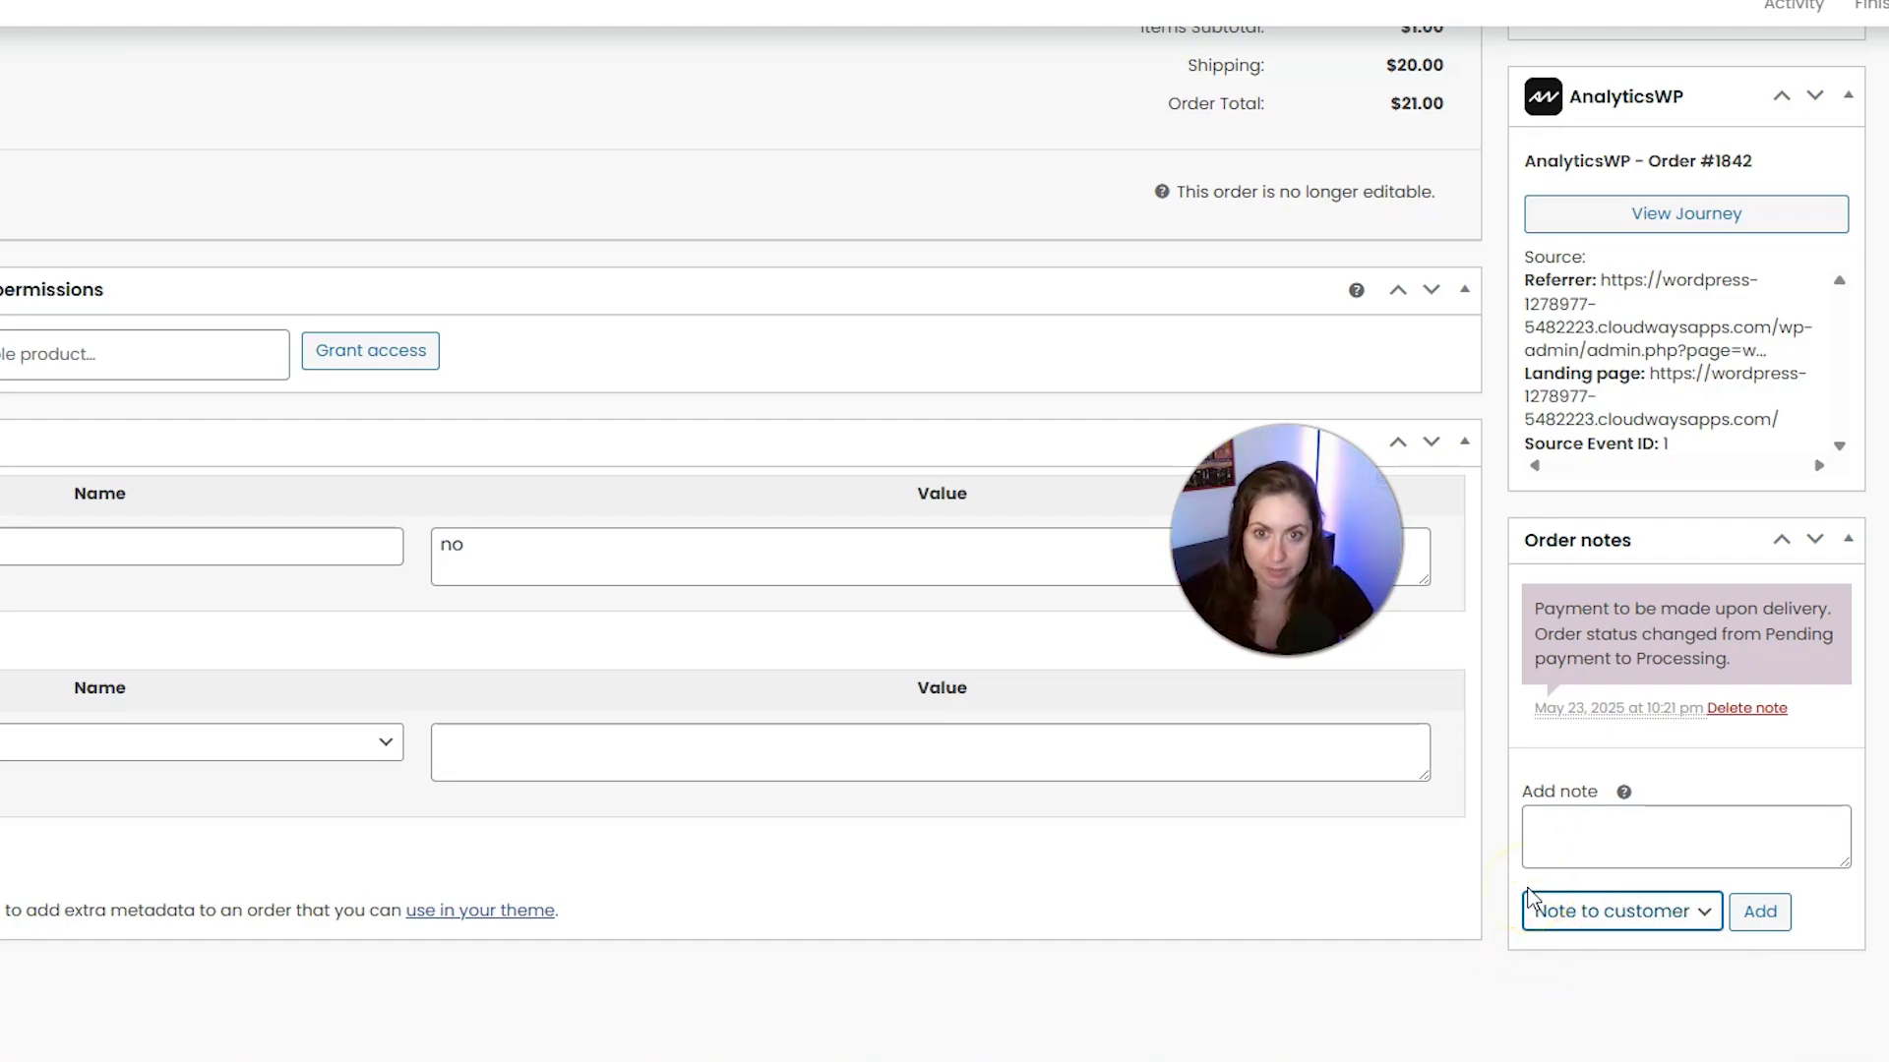
{"action": "left_click", "coordinate": [1574, 911]}
{"action": "left_click", "coordinate": [1569, 952]}
{"action": "scroll", "coordinate": [738, 716], "scroll_direction": "up", "scroll_amount": 8}
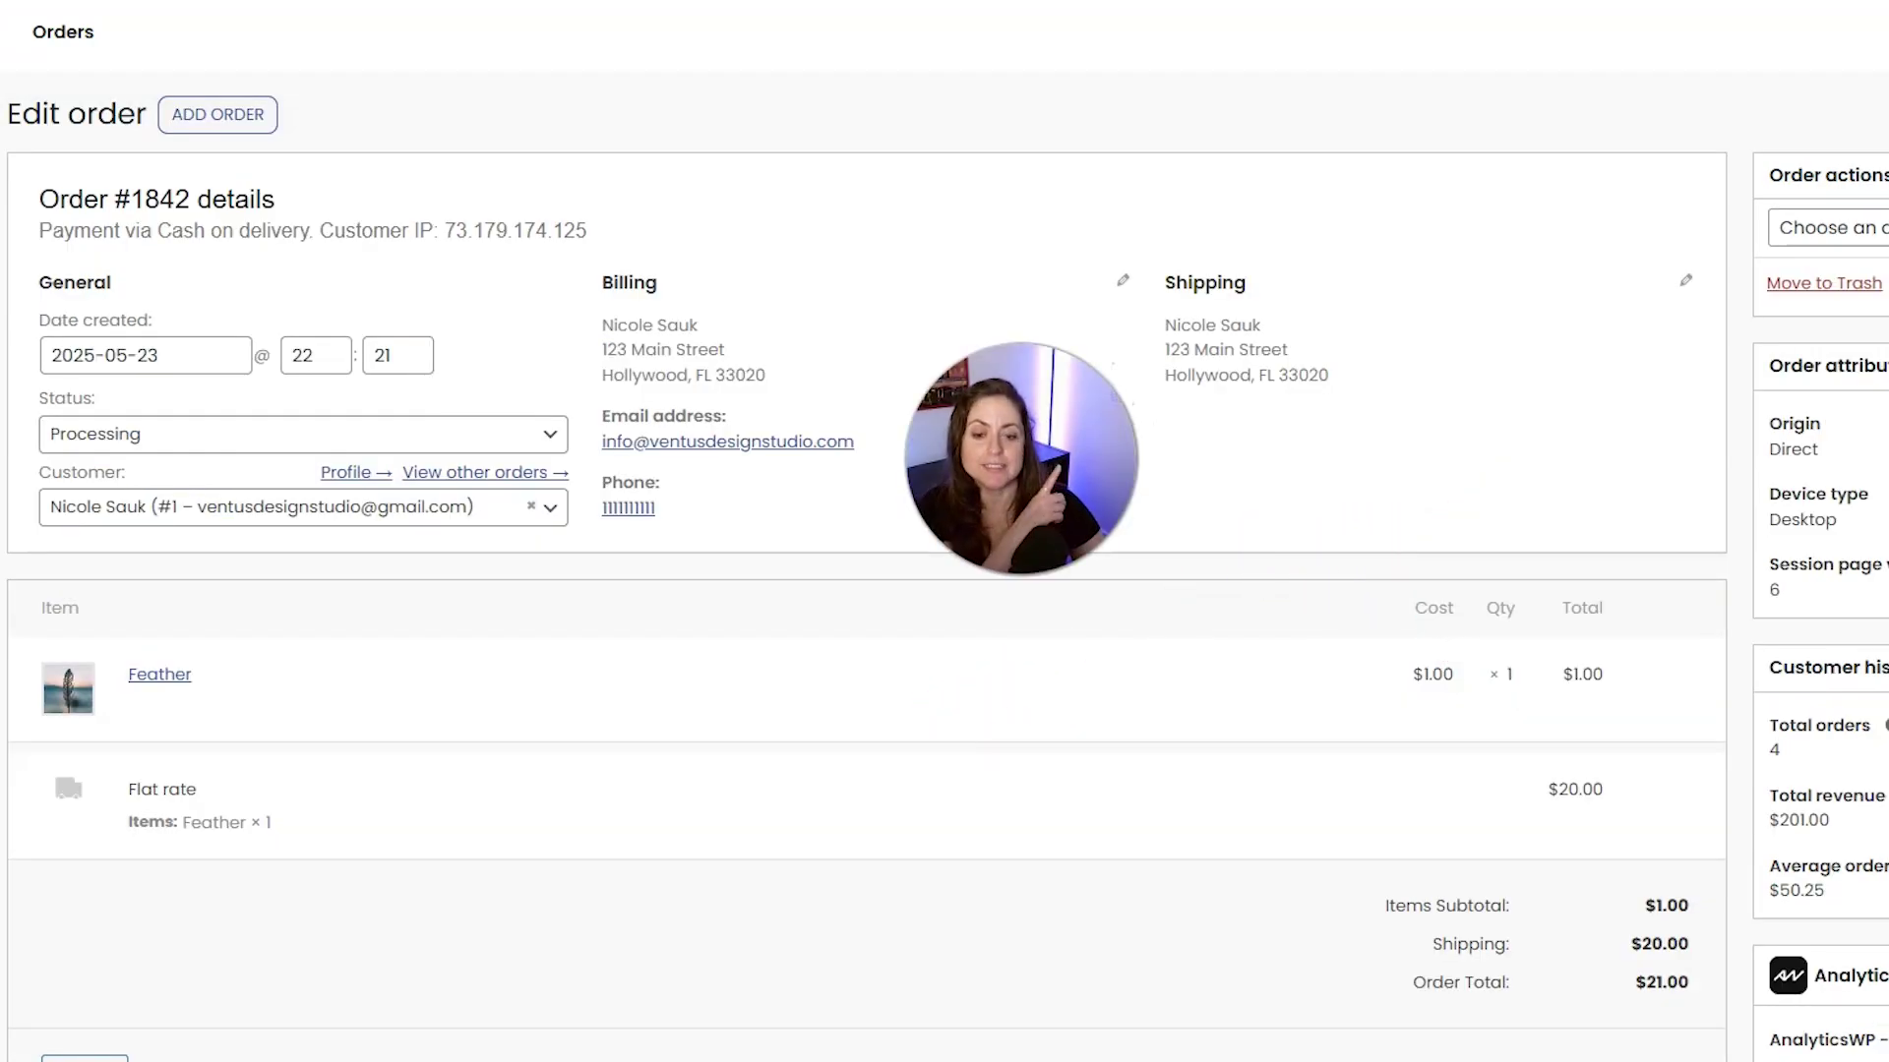
Make order #1842's shipping address editable via the Shipping pencil icon
{"action": "left_click", "coordinate": [1685, 280]}
{"action": "scroll", "coordinate": [1286, 603], "scroll_direction": "down", "scroll_amount": 3}
{"action": "scroll", "coordinate": [1279, 608], "scroll_direction": "up", "scroll_amount": 3}
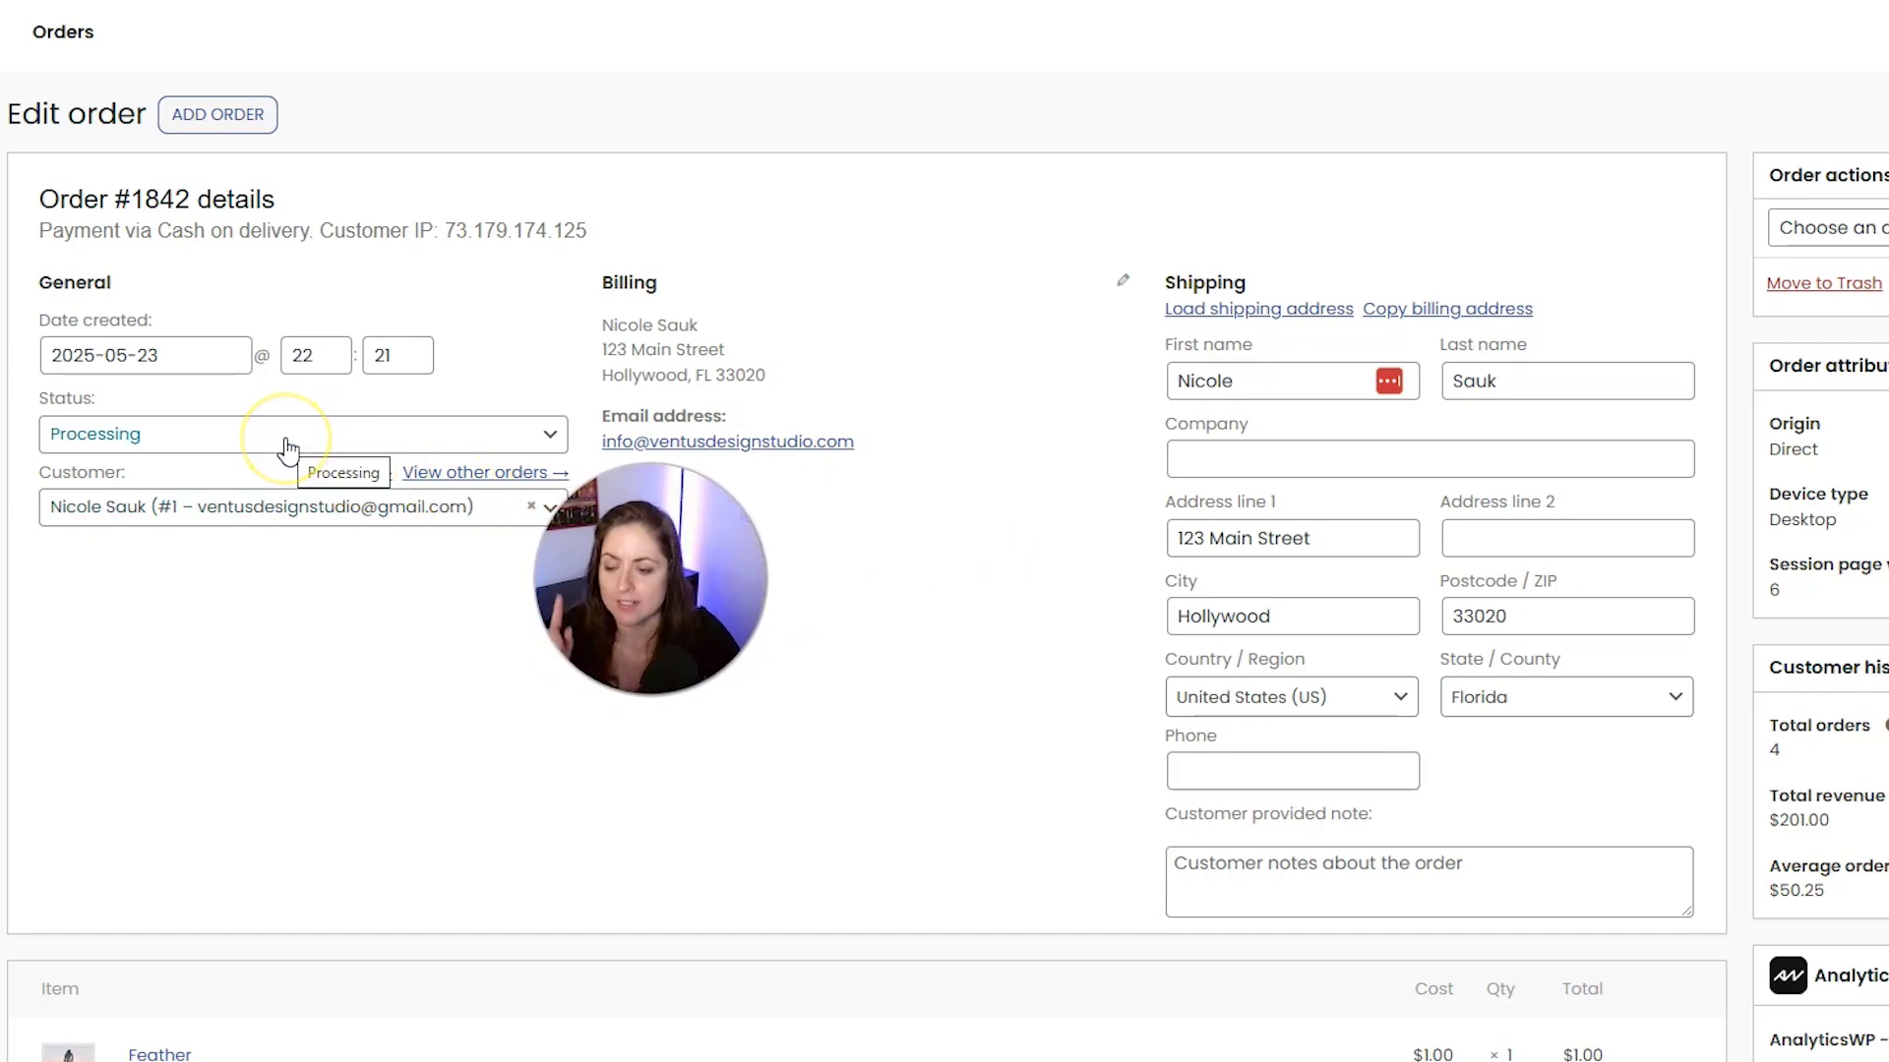
Set the Feather order's status to Completed from the Status dropdown
{"action": "left_click", "coordinate": [237, 444]}
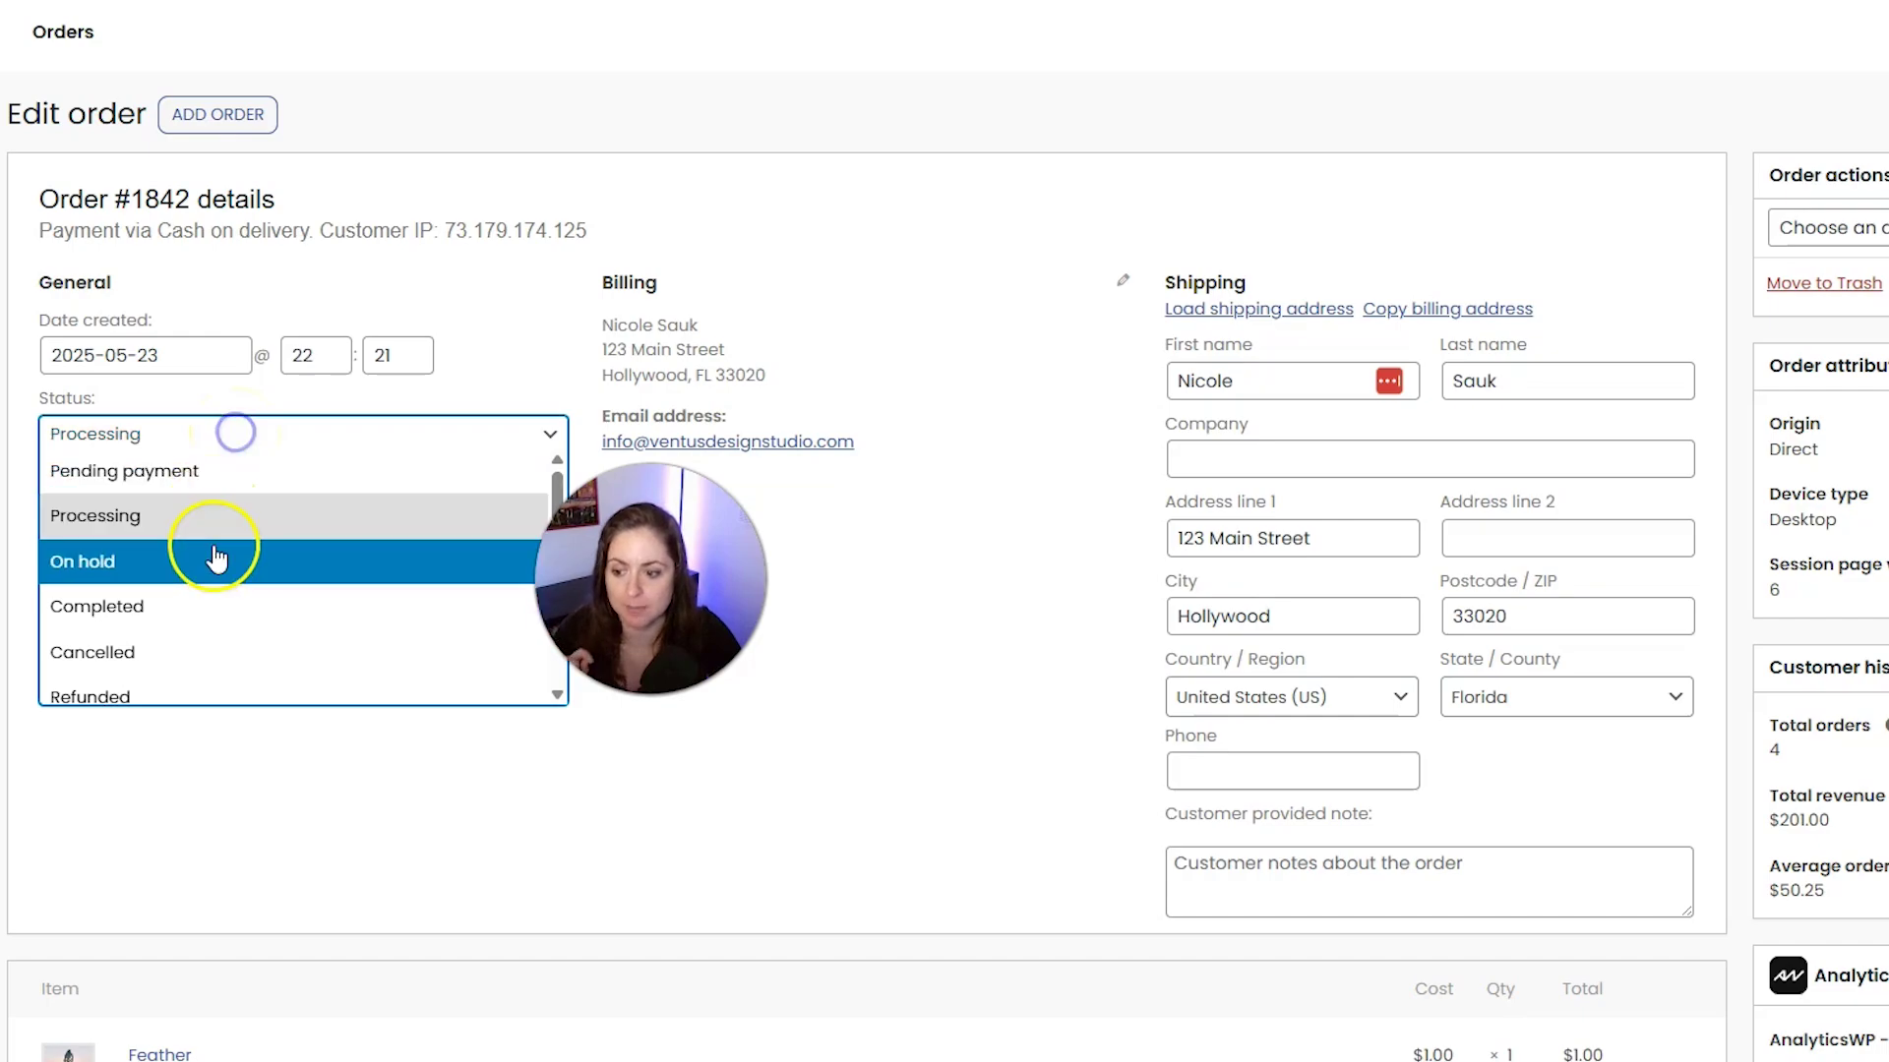
{"action": "left_click", "coordinate": [214, 608]}
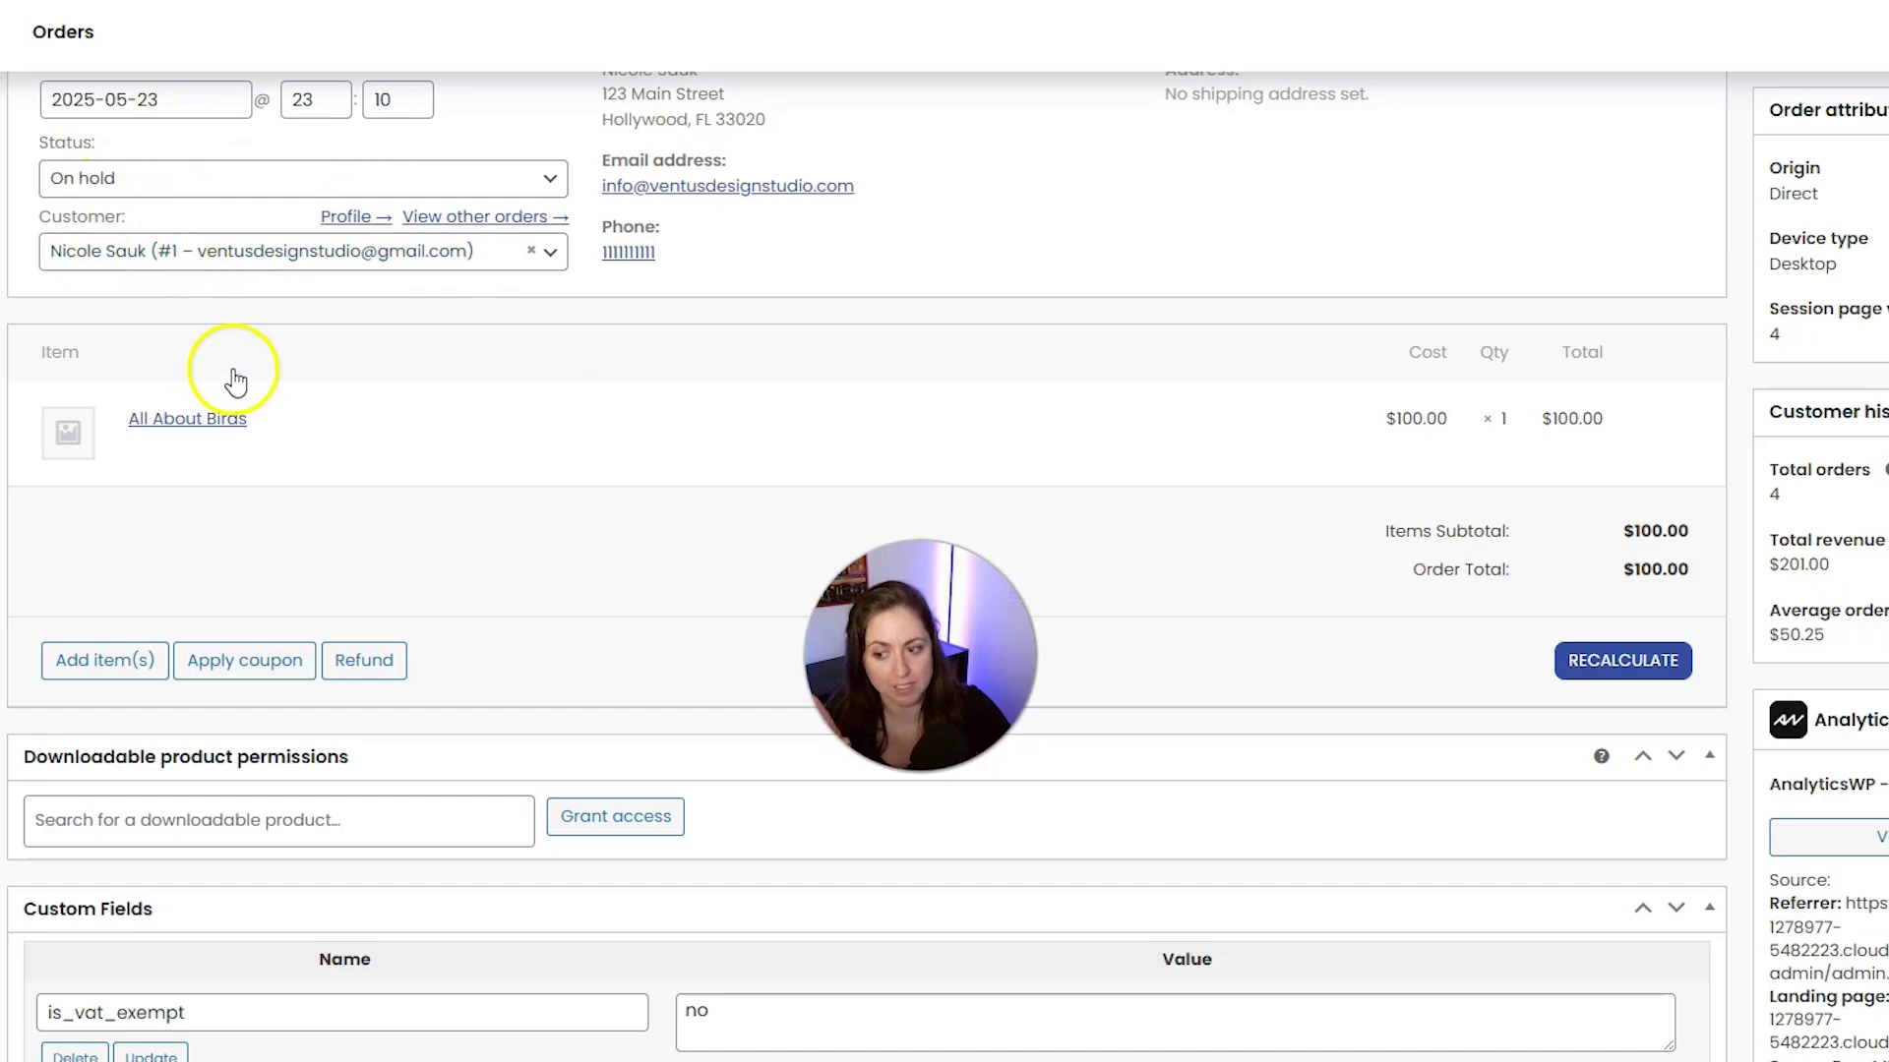
Resave the All About Birds line item unchanged and cancel the Apply coupon prompt
{"action": "left_click", "coordinate": [1646, 417]}
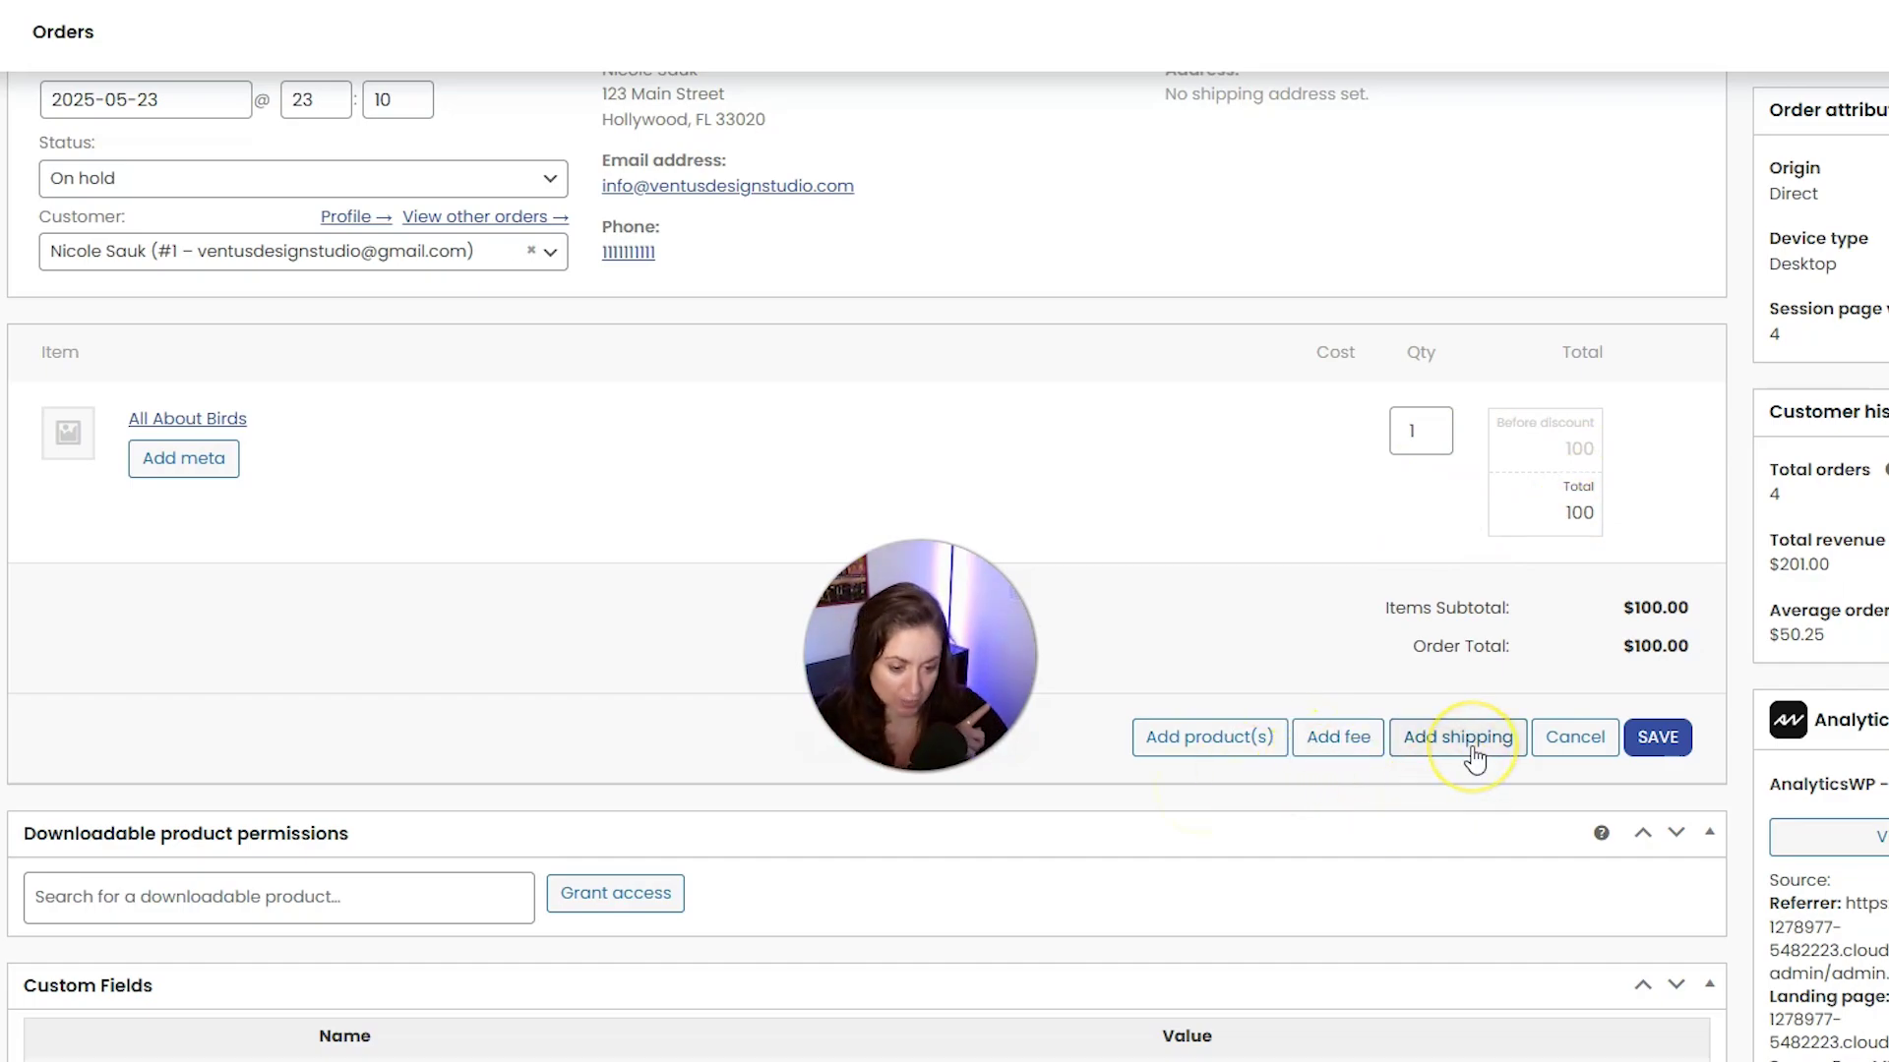
{"action": "left_click", "coordinate": [1654, 738]}
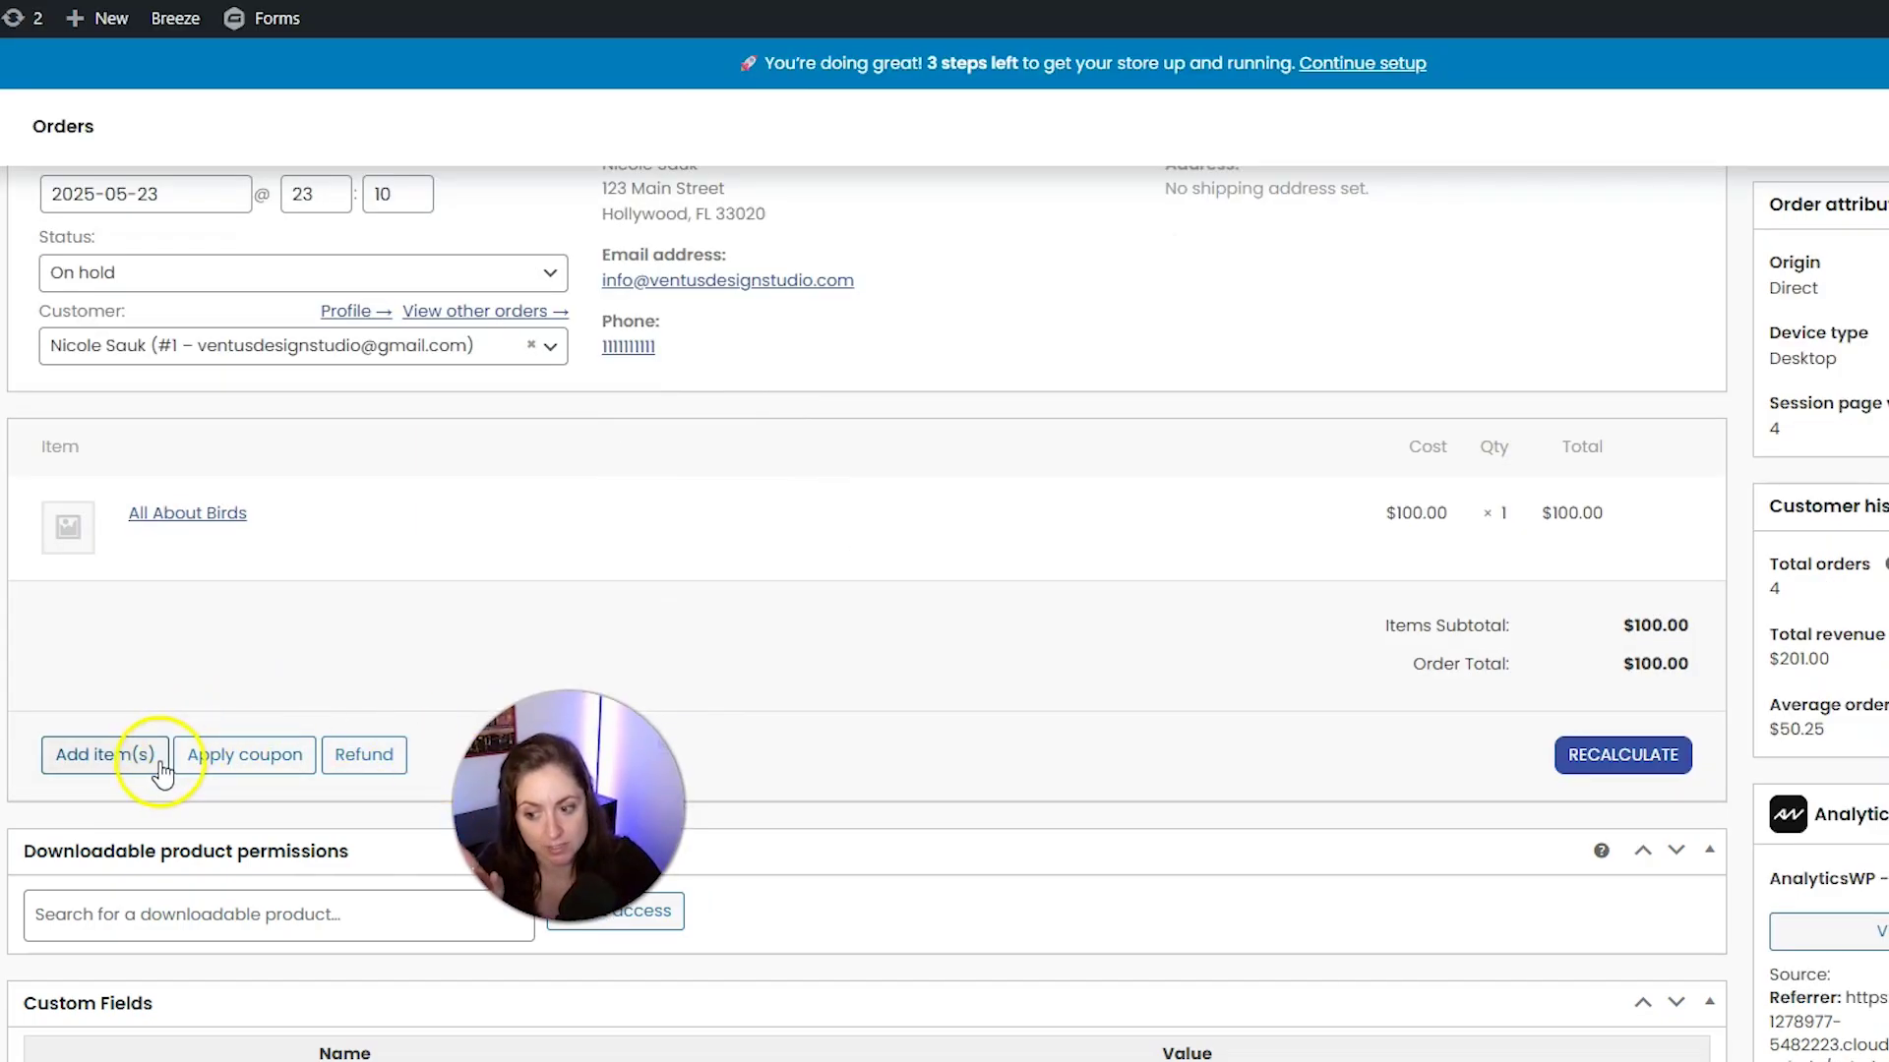
{"action": "left_click", "coordinate": [253, 757]}
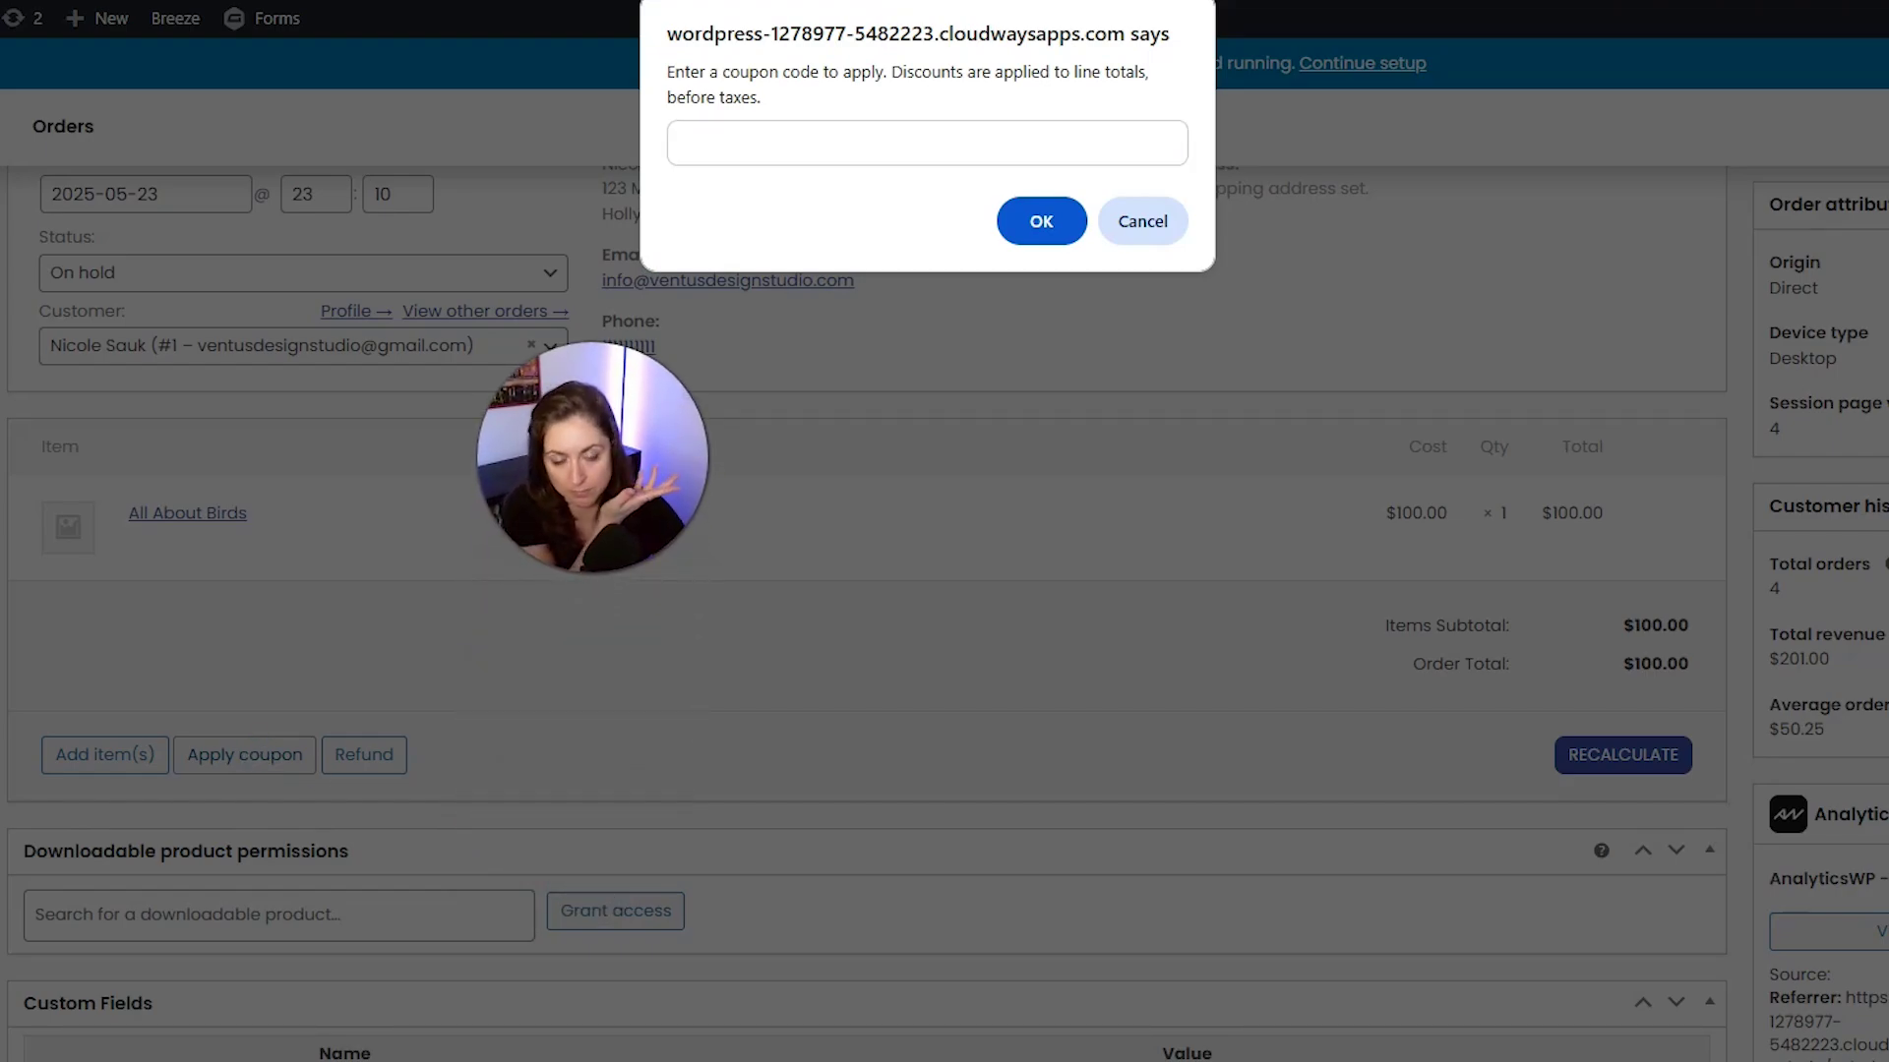
{"action": "left_click", "coordinate": [1136, 220]}
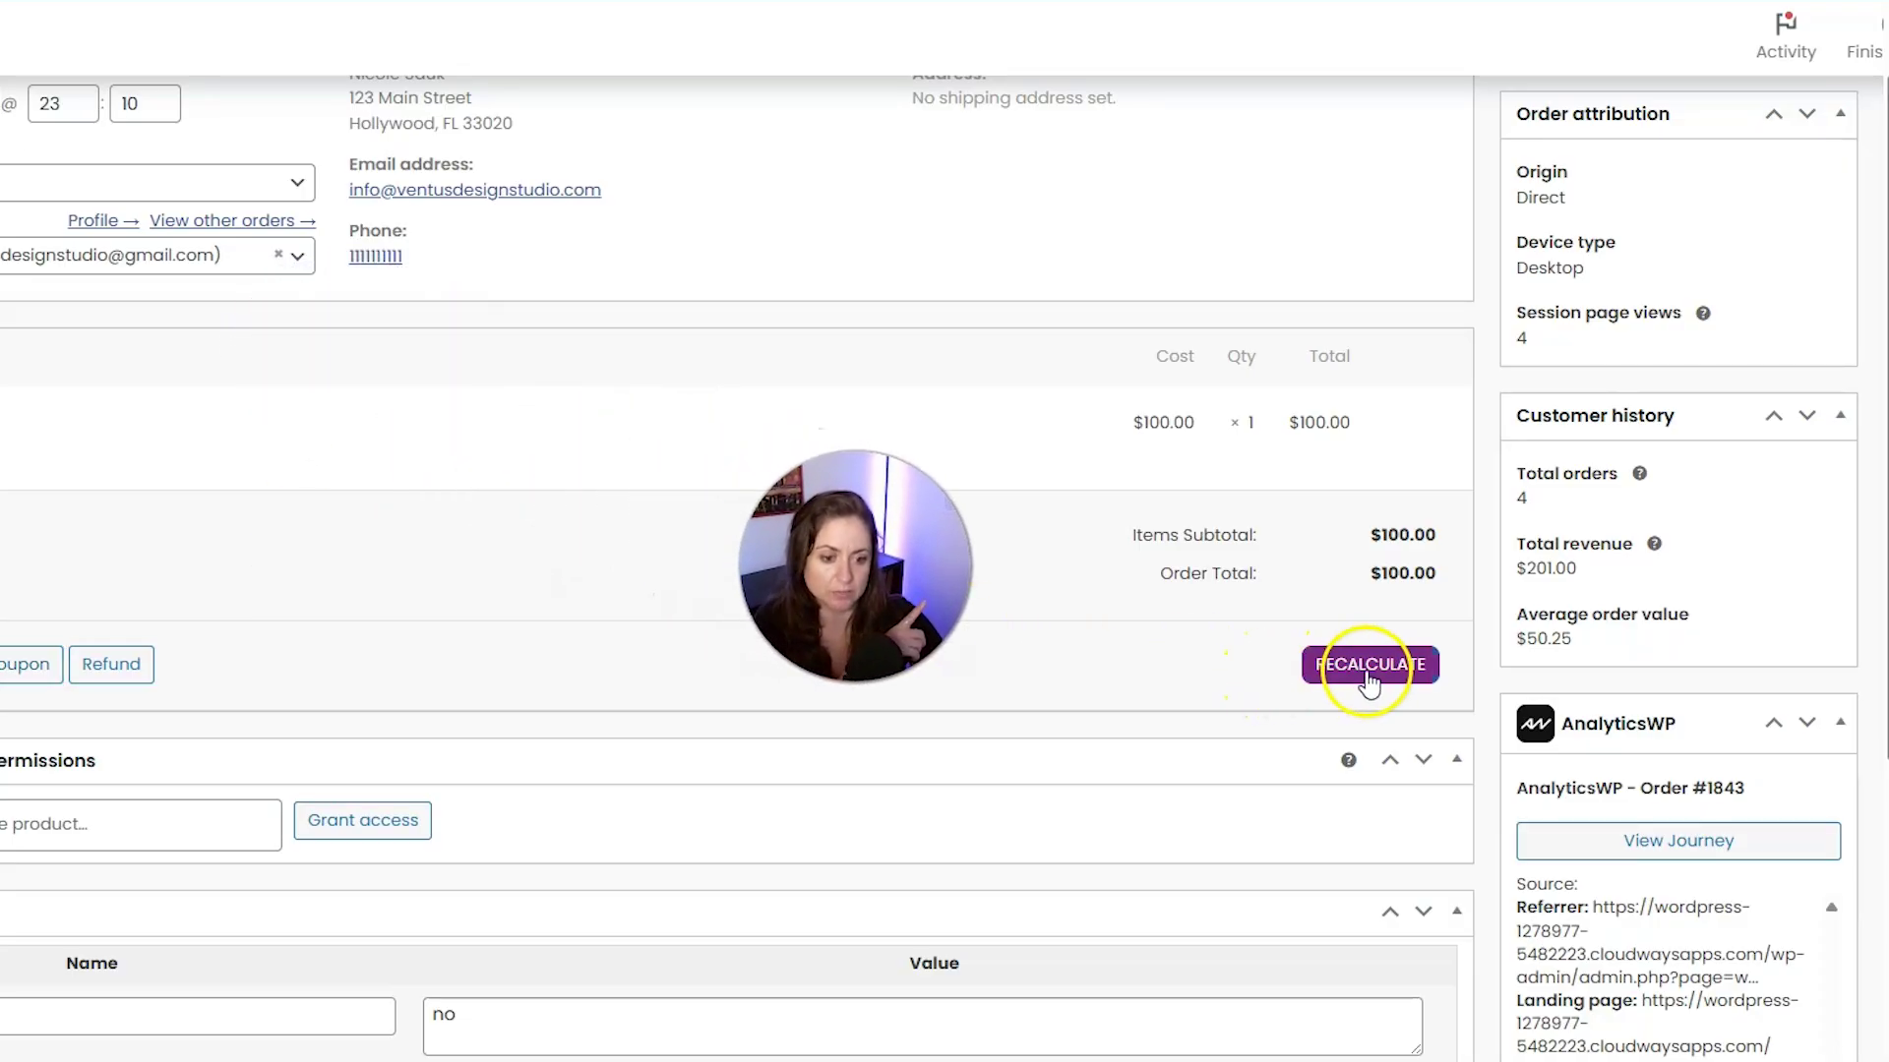
{"action": "scroll", "coordinate": [1377, 692], "scroll_direction": "up", "scroll_amount": 2}
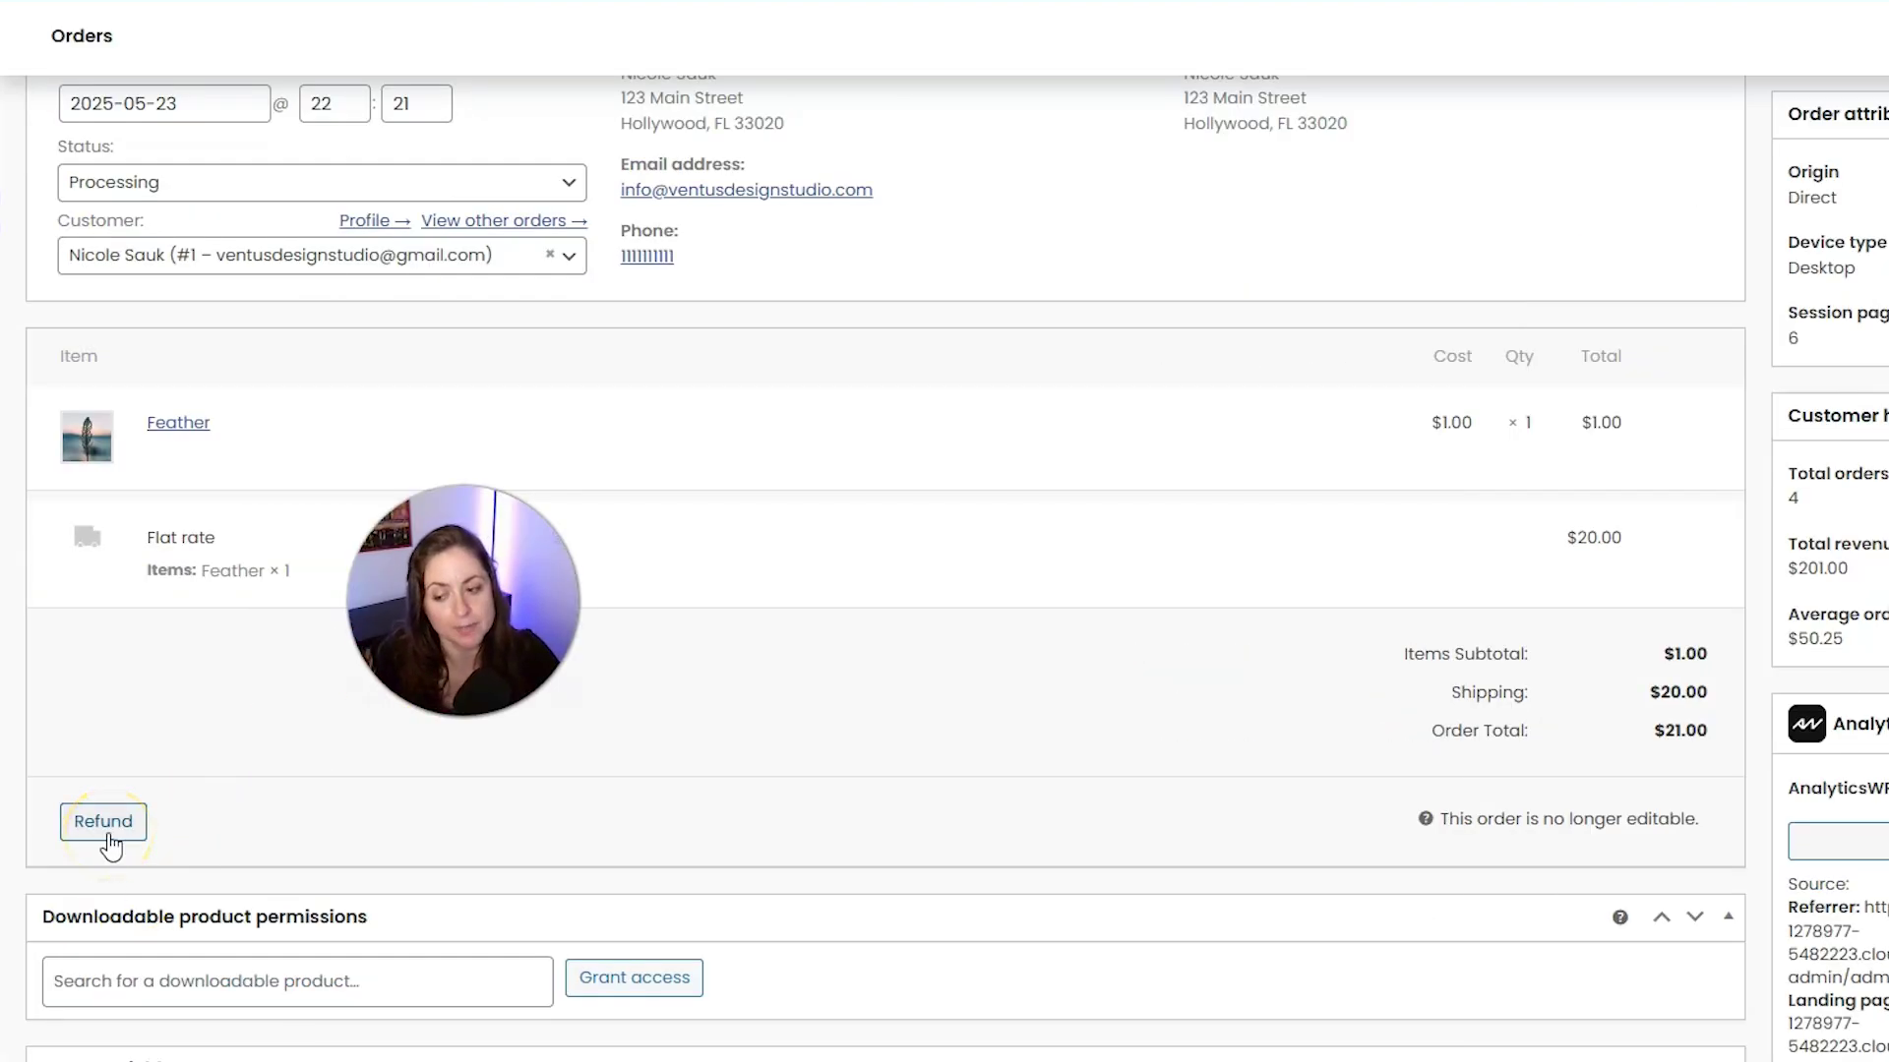
Refund $10.00 manually on the Feather order with reason 'ooops' and confirm
{"action": "left_click", "coordinate": [102, 821]}
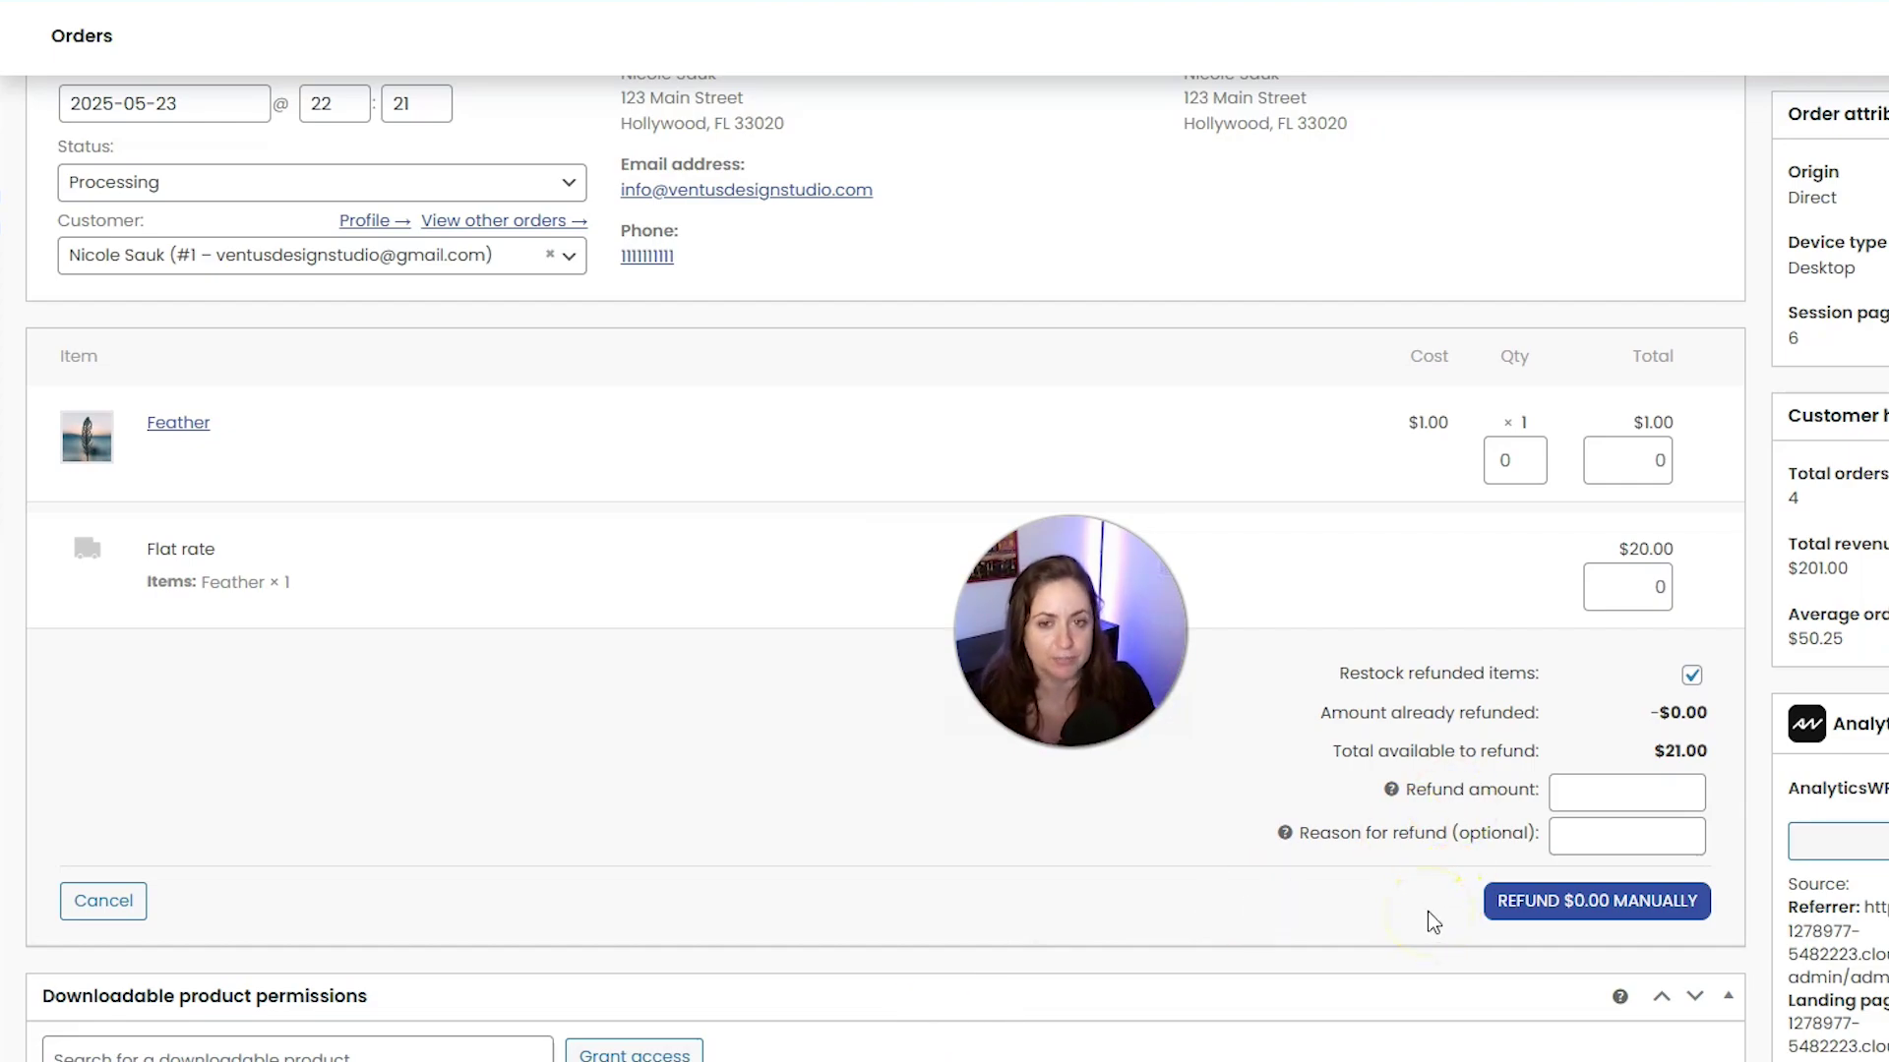
{"action": "scroll", "coordinate": [1427, 911], "scroll_direction": "down", "scroll_amount": 1}
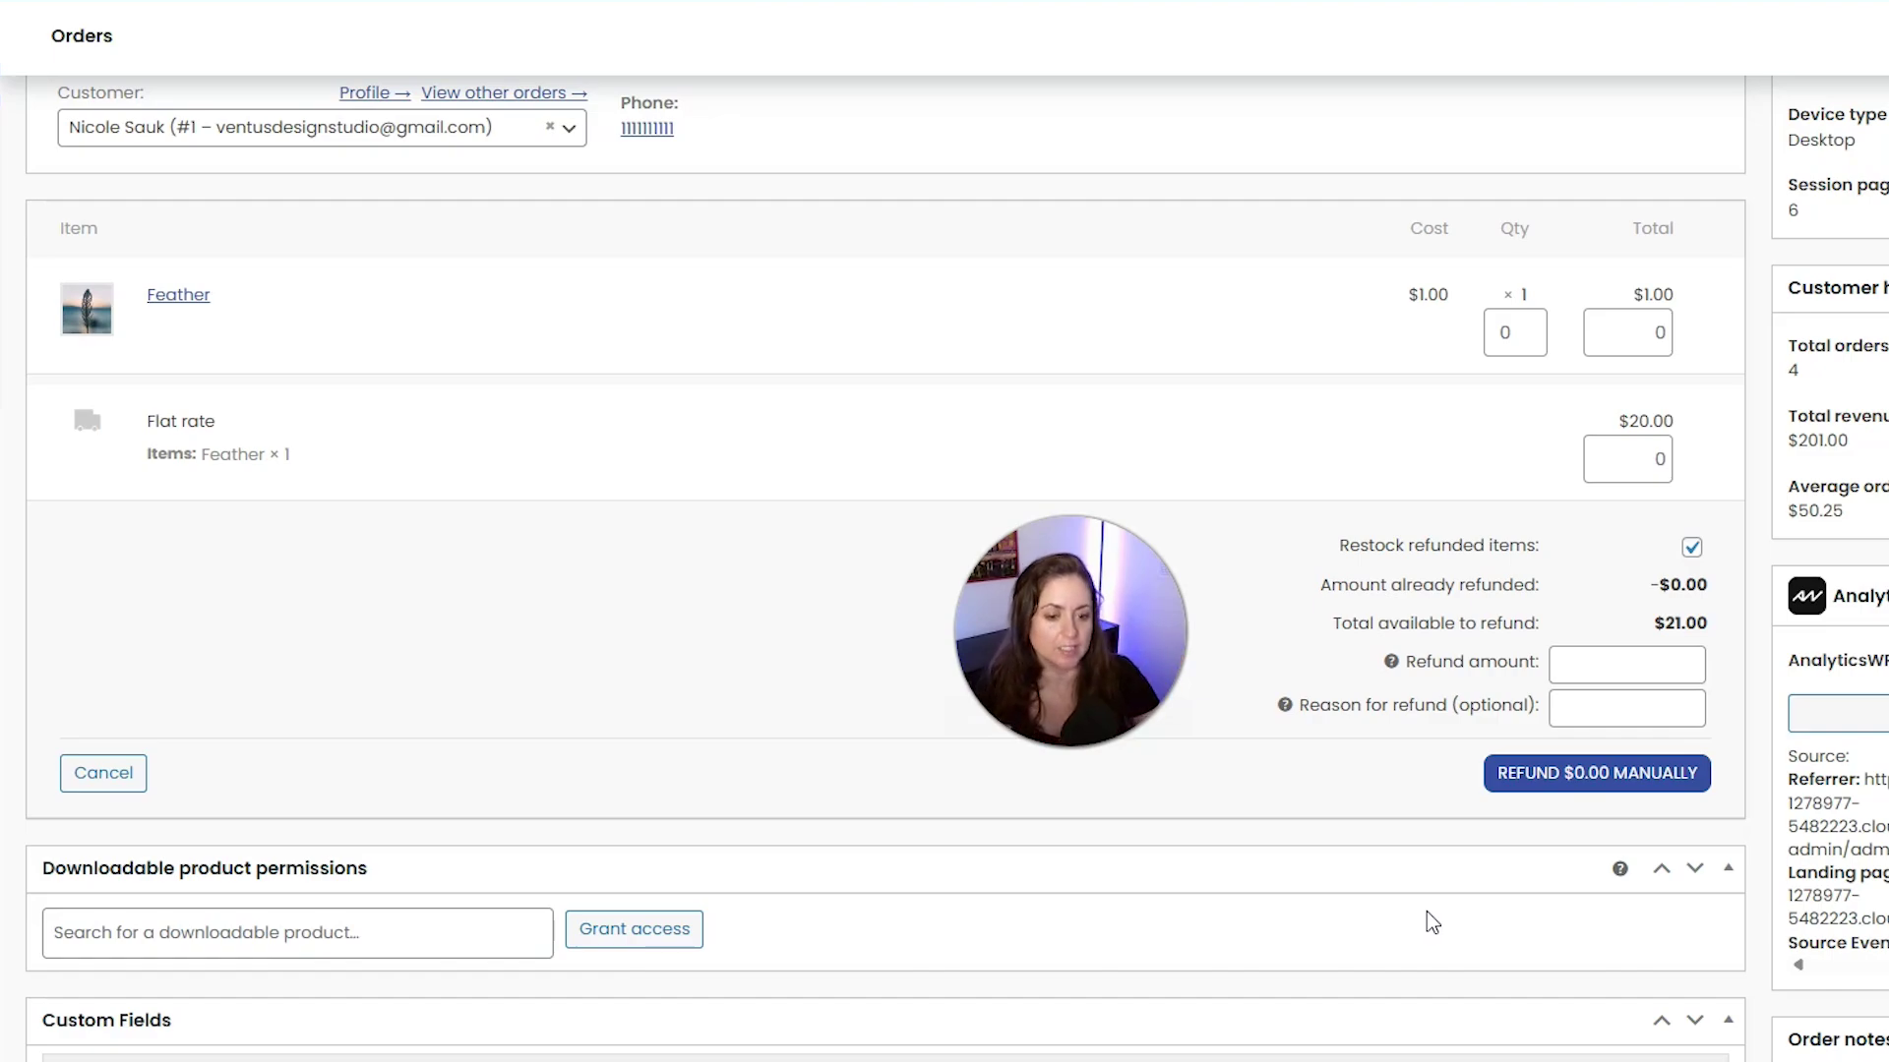
{"action": "left_click", "coordinate": [1579, 673]}
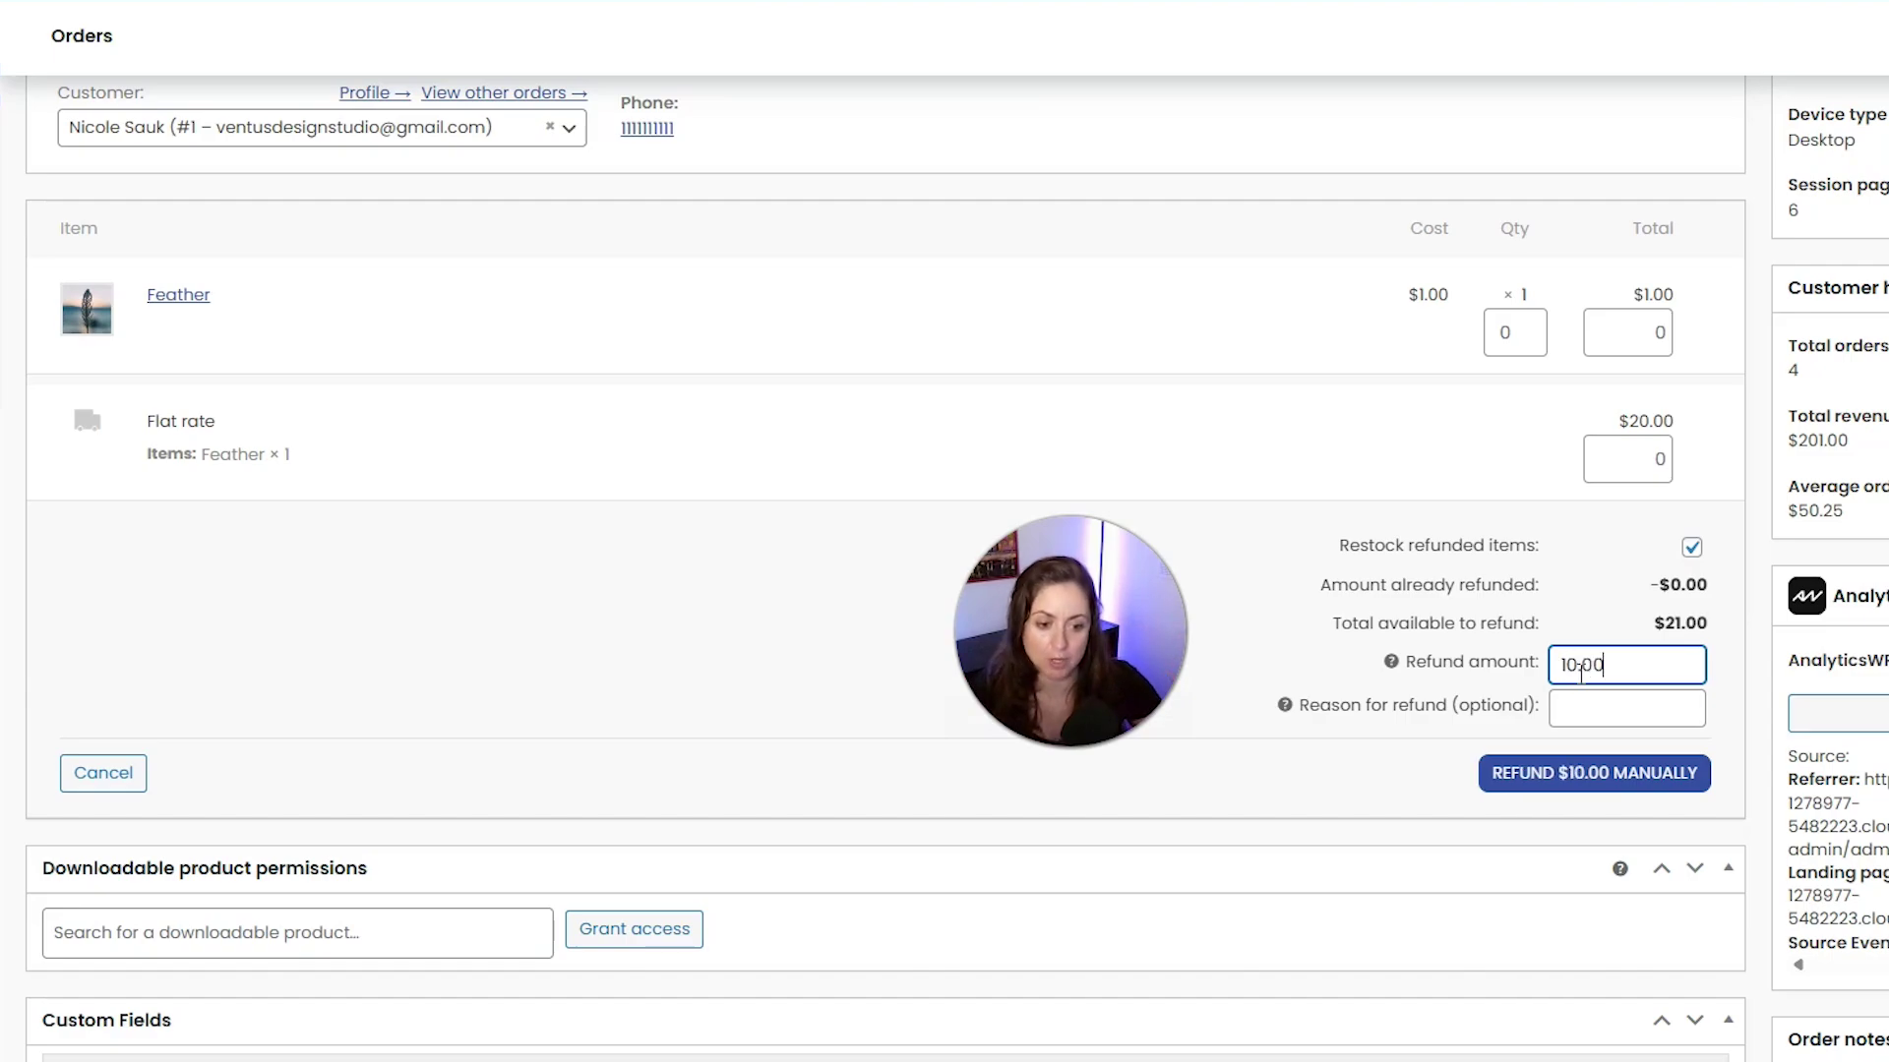
{"action": "left_click", "coordinate": [1593, 713]}
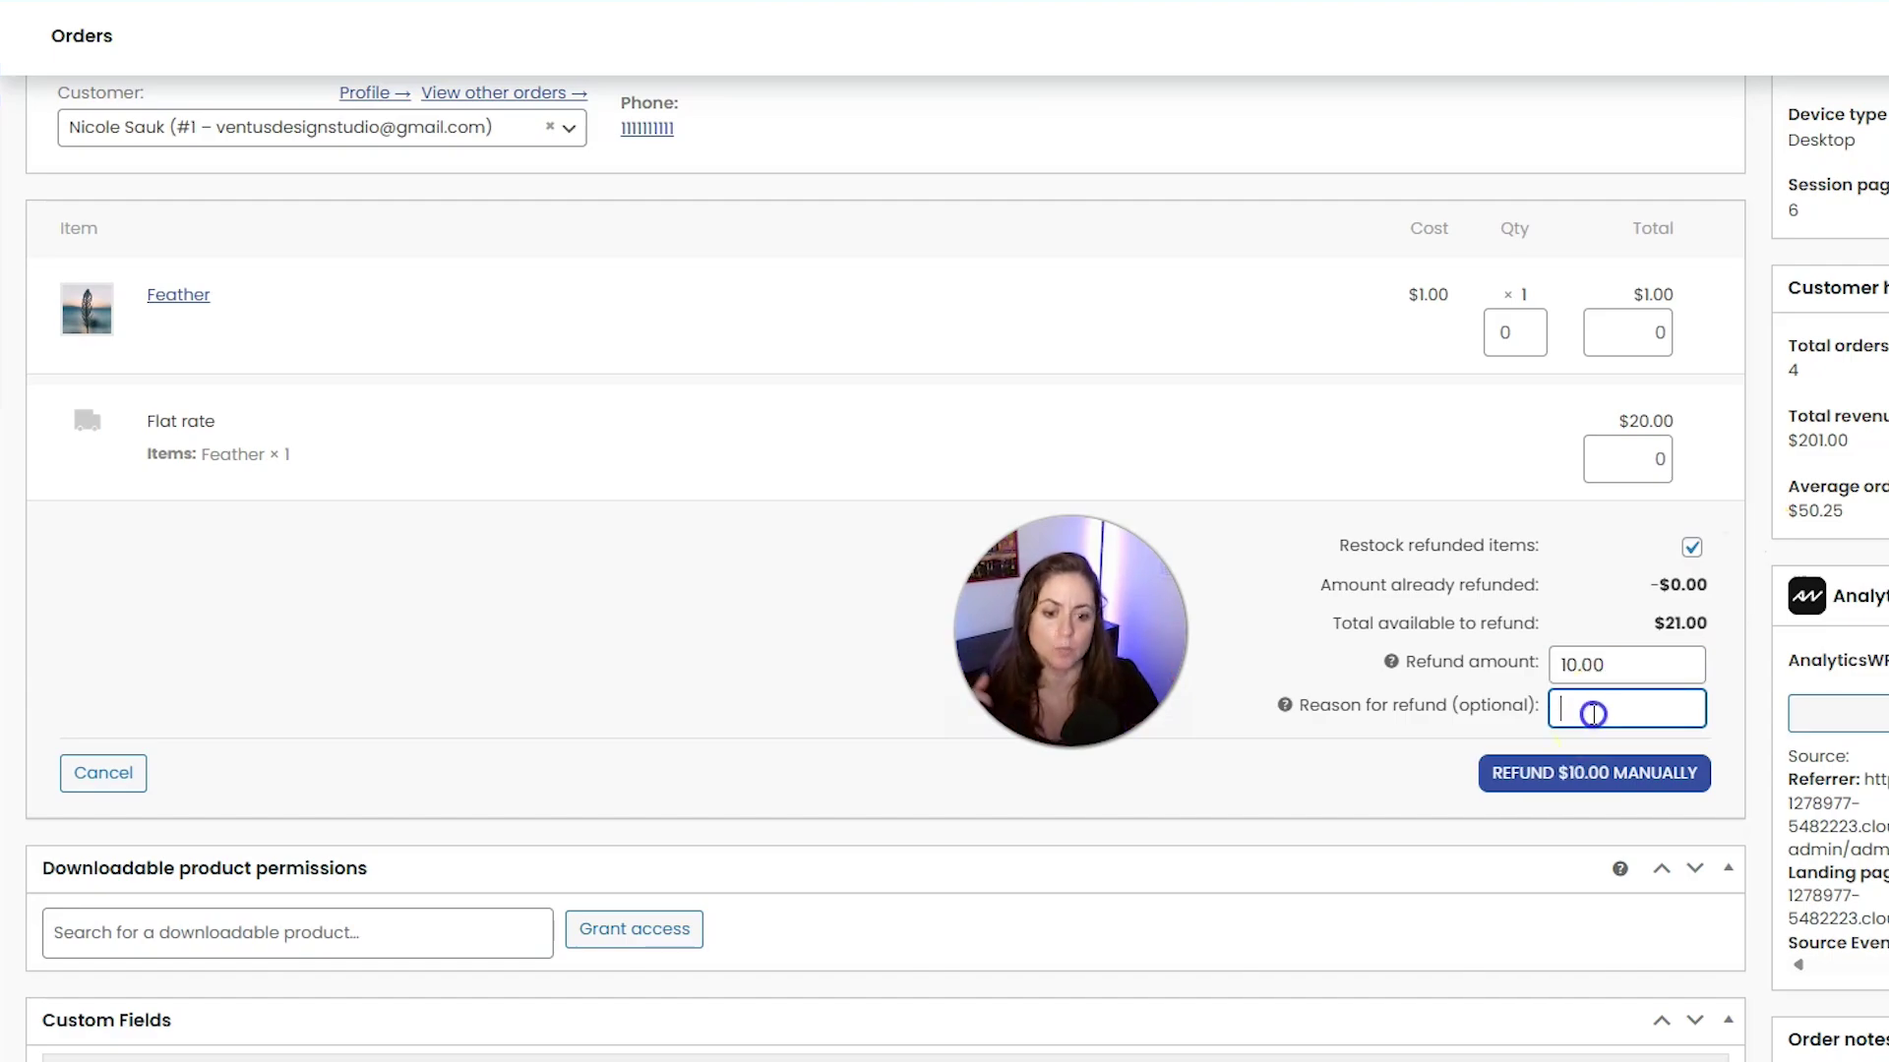
{"action": "type", "text": "ooops"}
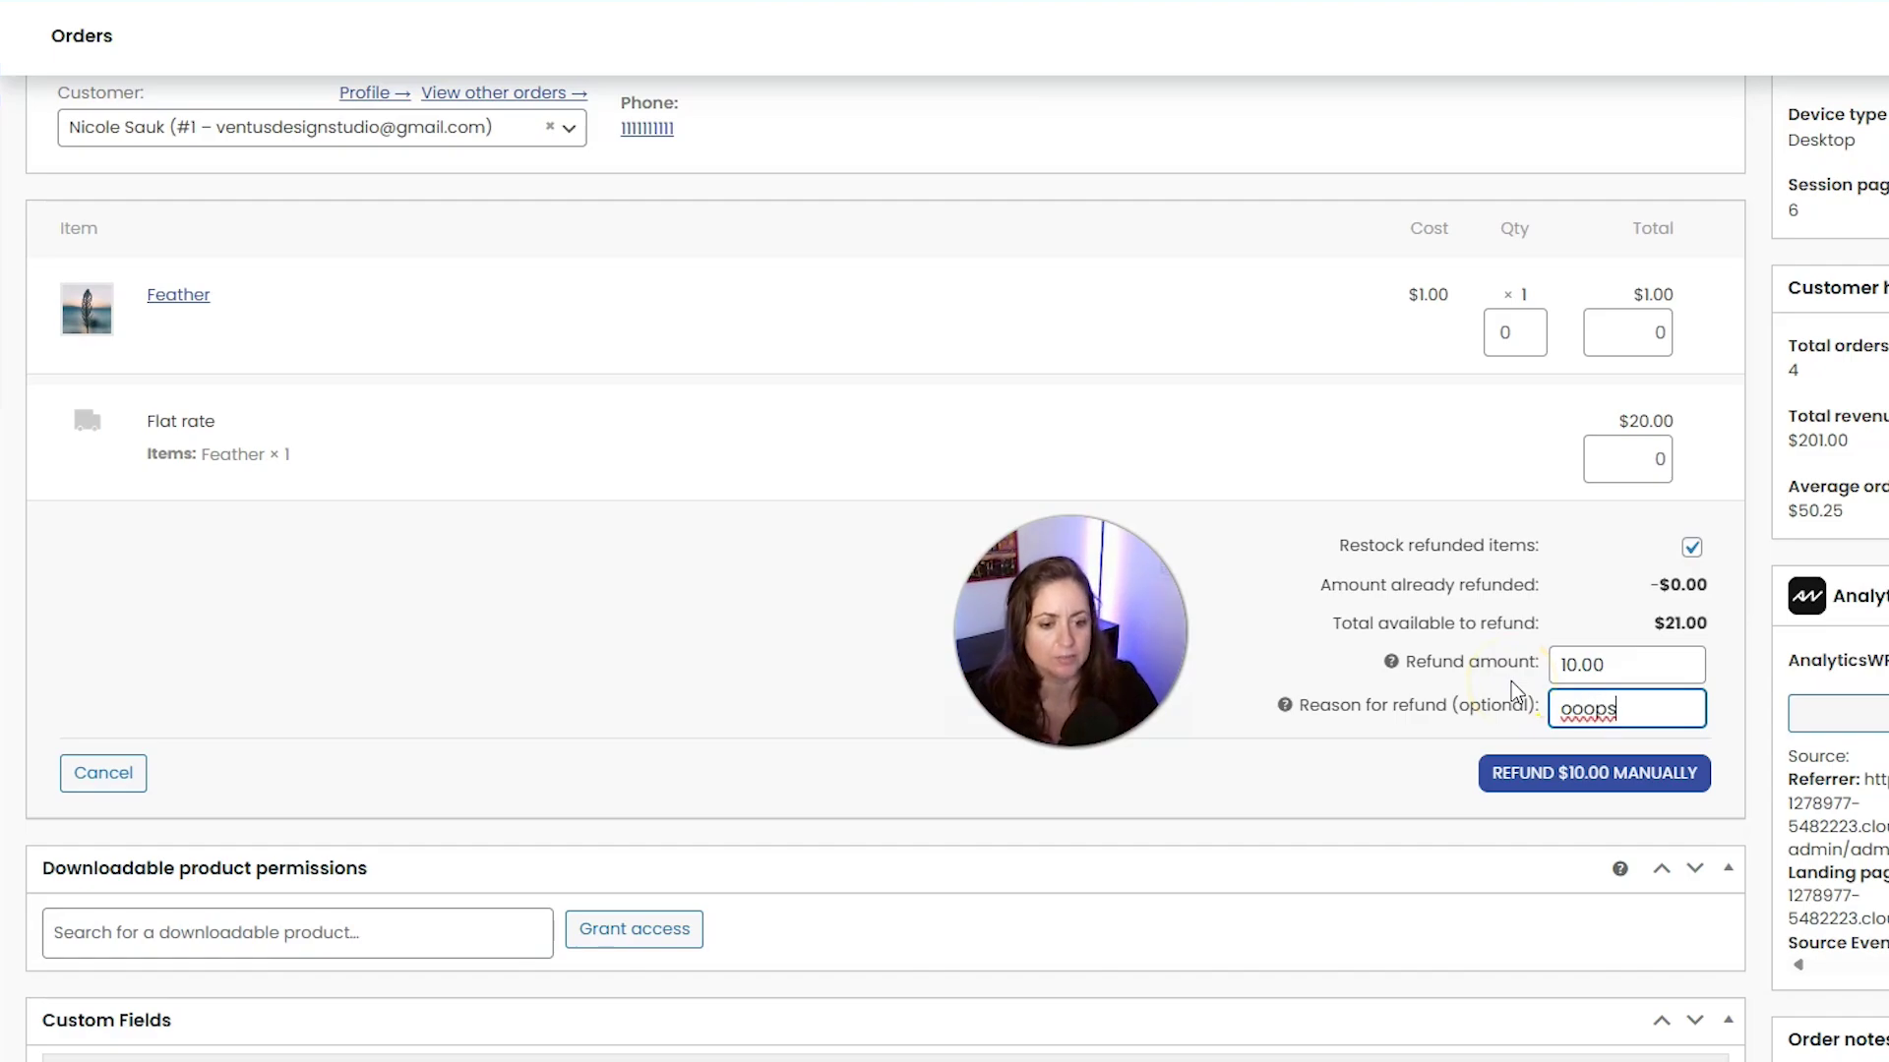
{"action": "left_click", "coordinate": [1522, 864]}
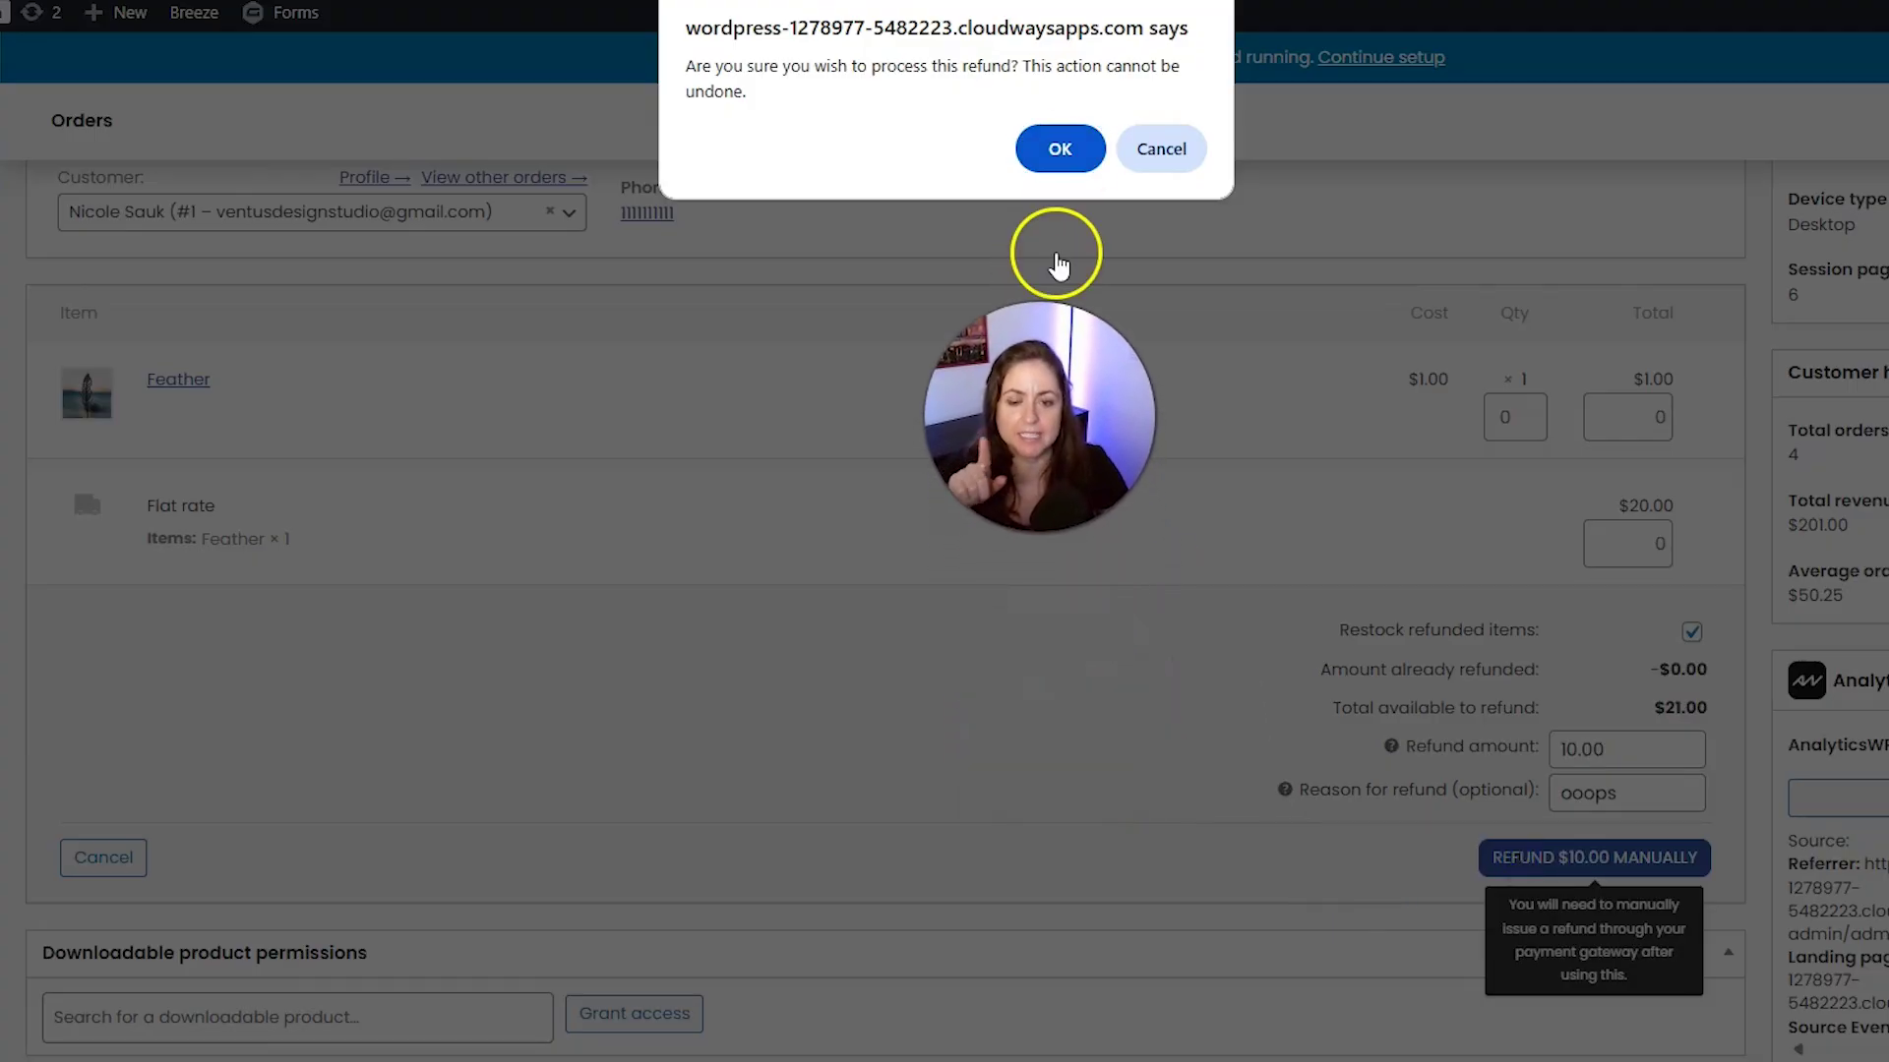
{"action": "left_click", "coordinate": [1065, 153]}
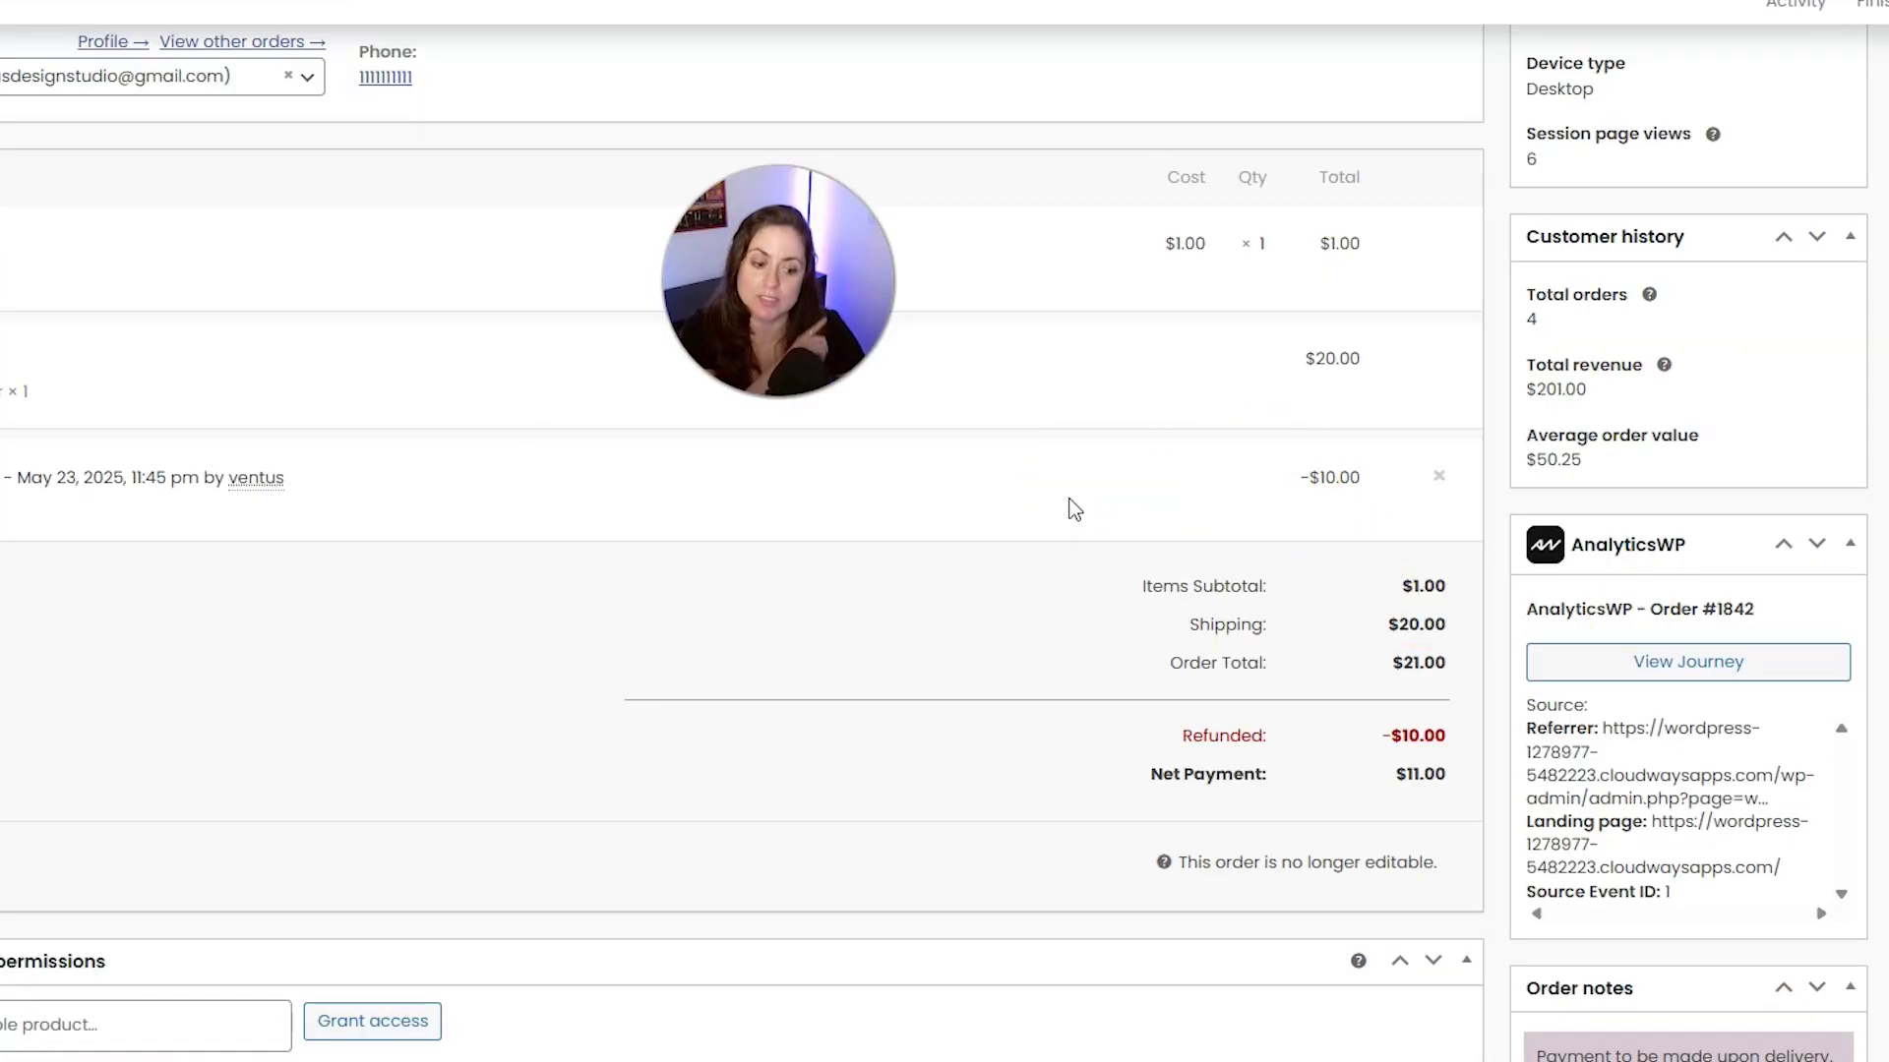
Add the note 'oops' to the Feather order as a Note to customer
{"action": "scroll", "coordinate": [1074, 508], "scroll_direction": "down", "scroll_amount": 5}
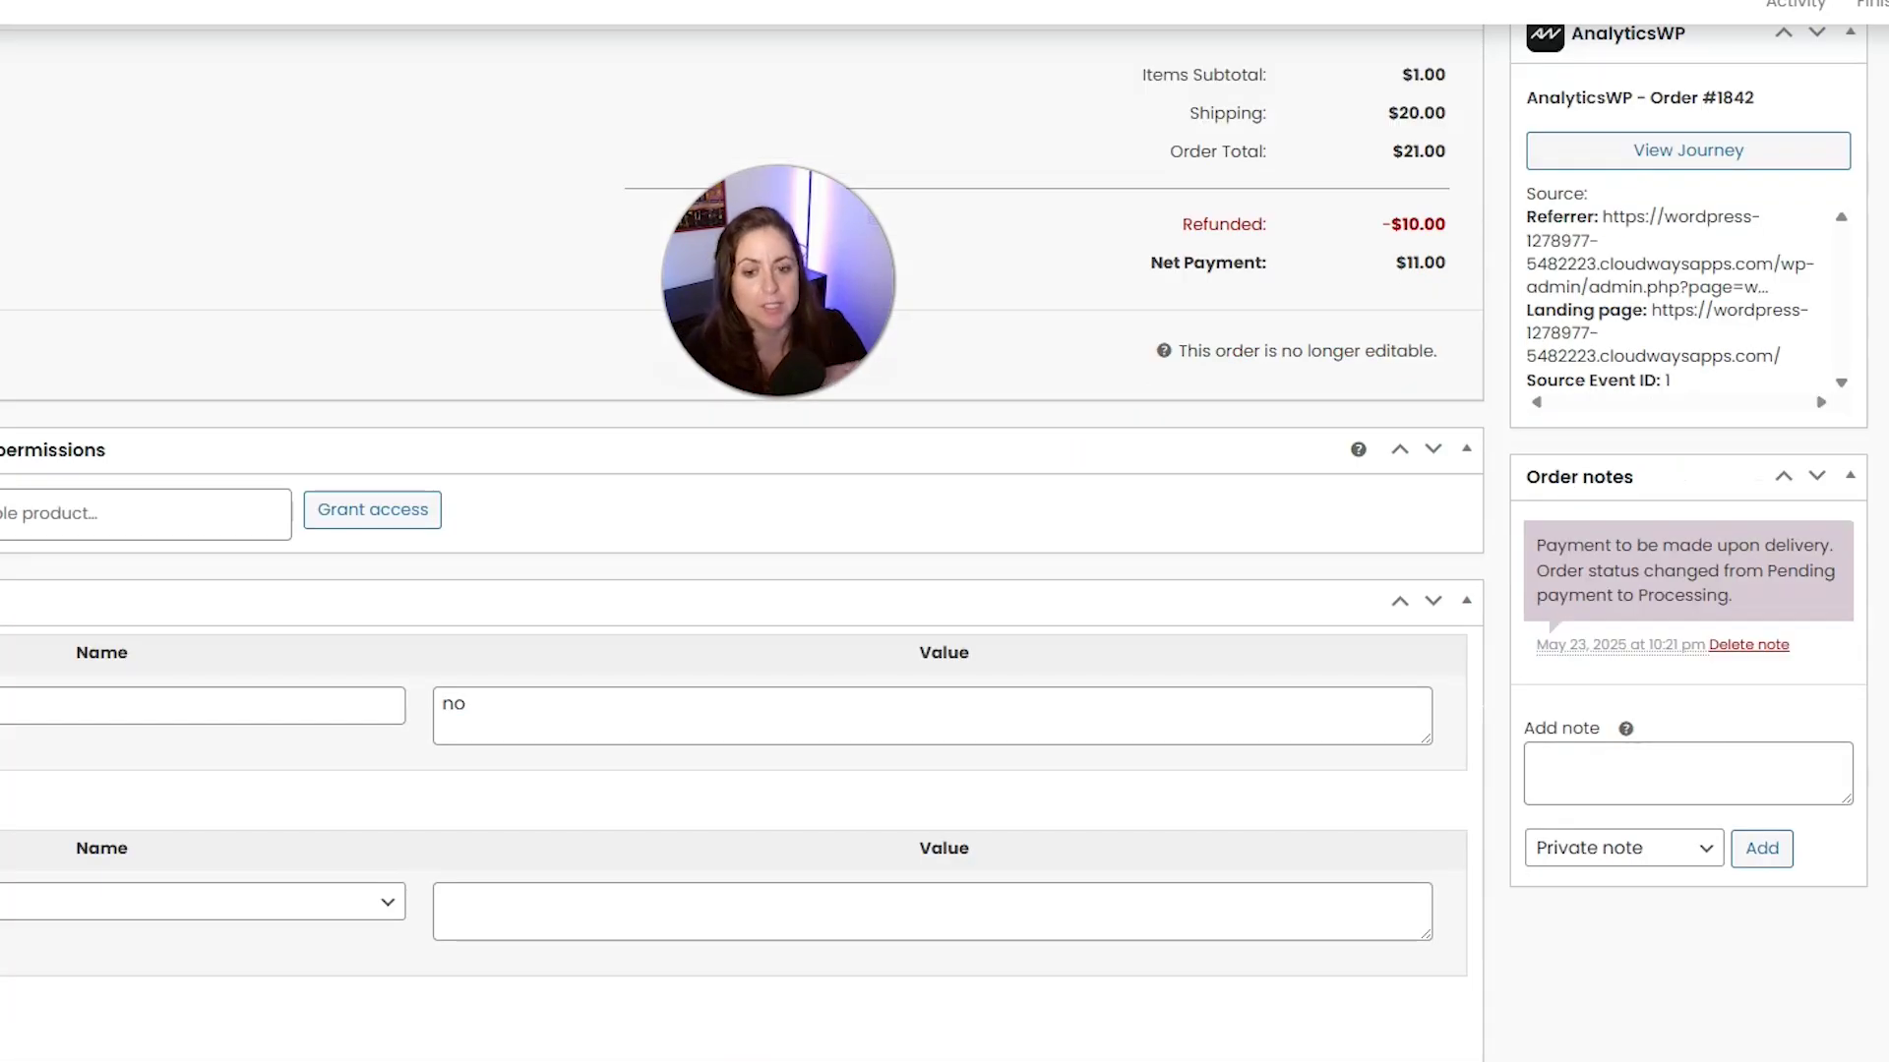
{"action": "left_click", "coordinate": [1610, 768]}
{"action": "left_click", "coordinate": [1609, 762]}
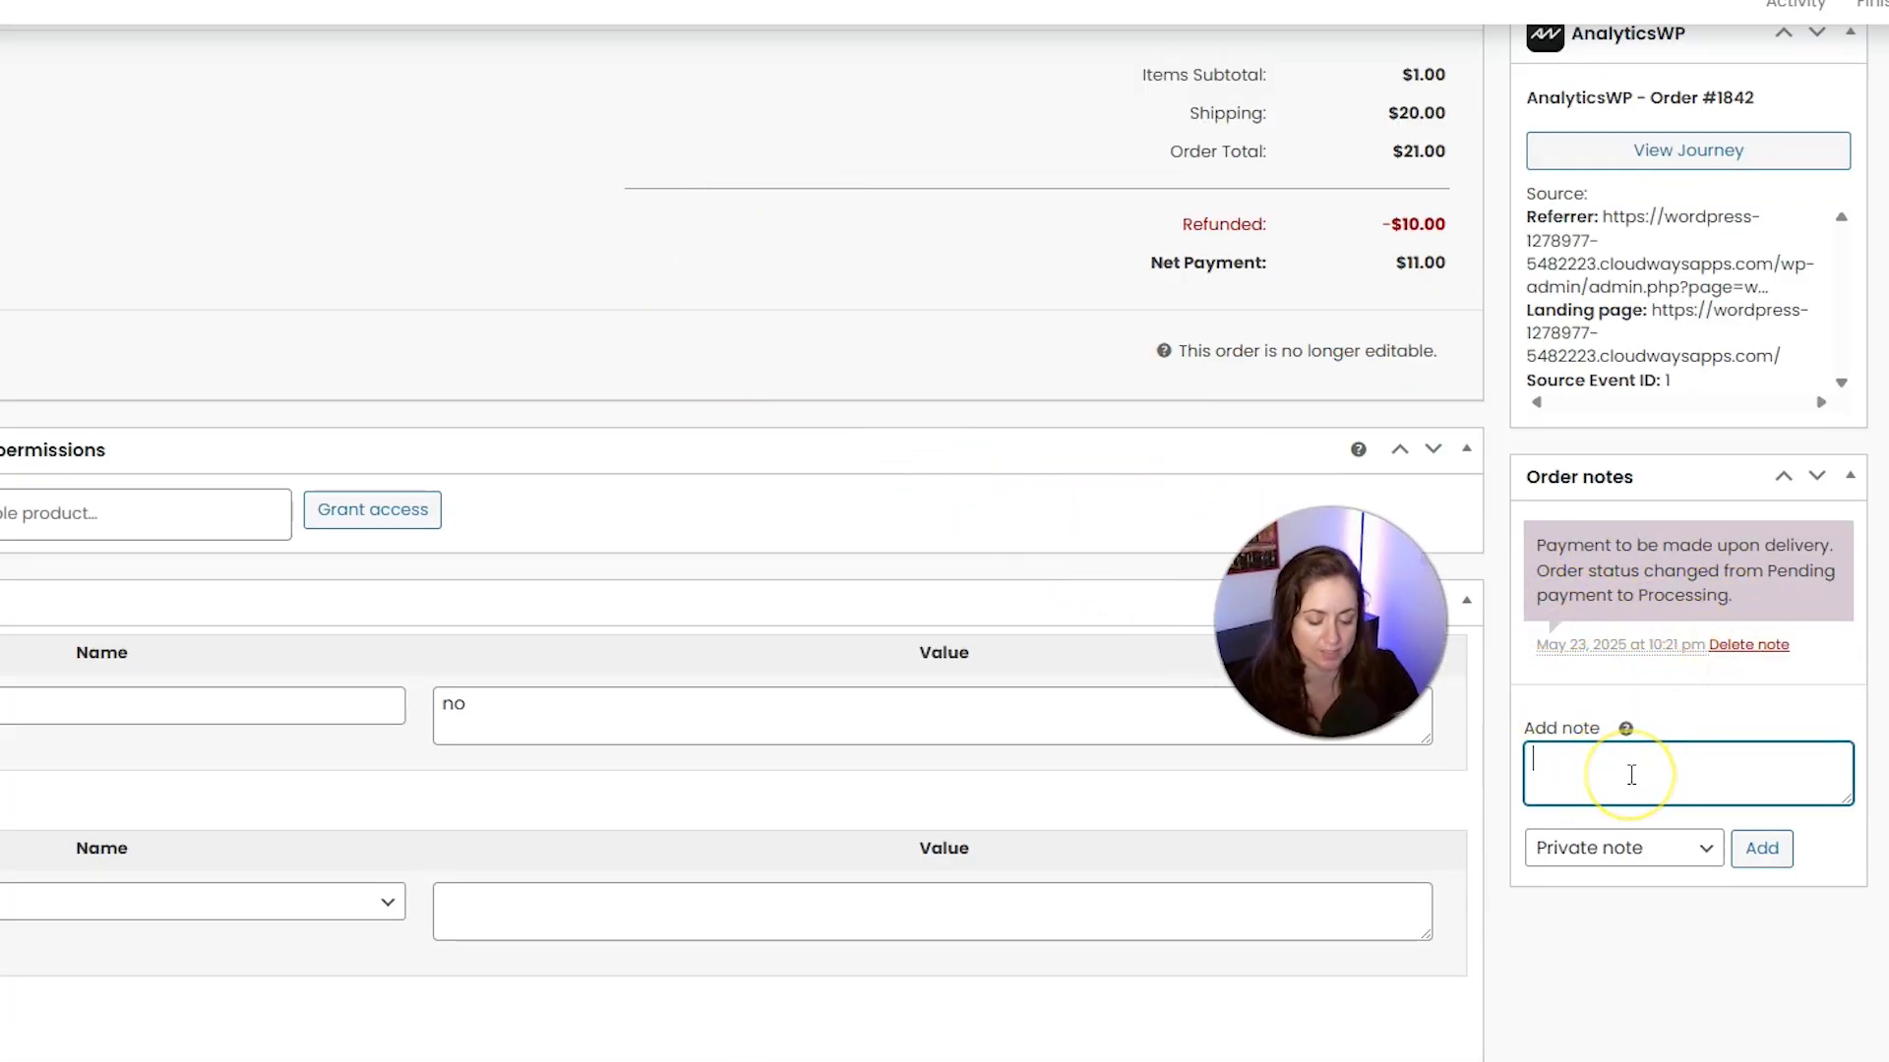
{"action": "left_click", "coordinate": [1584, 858]}
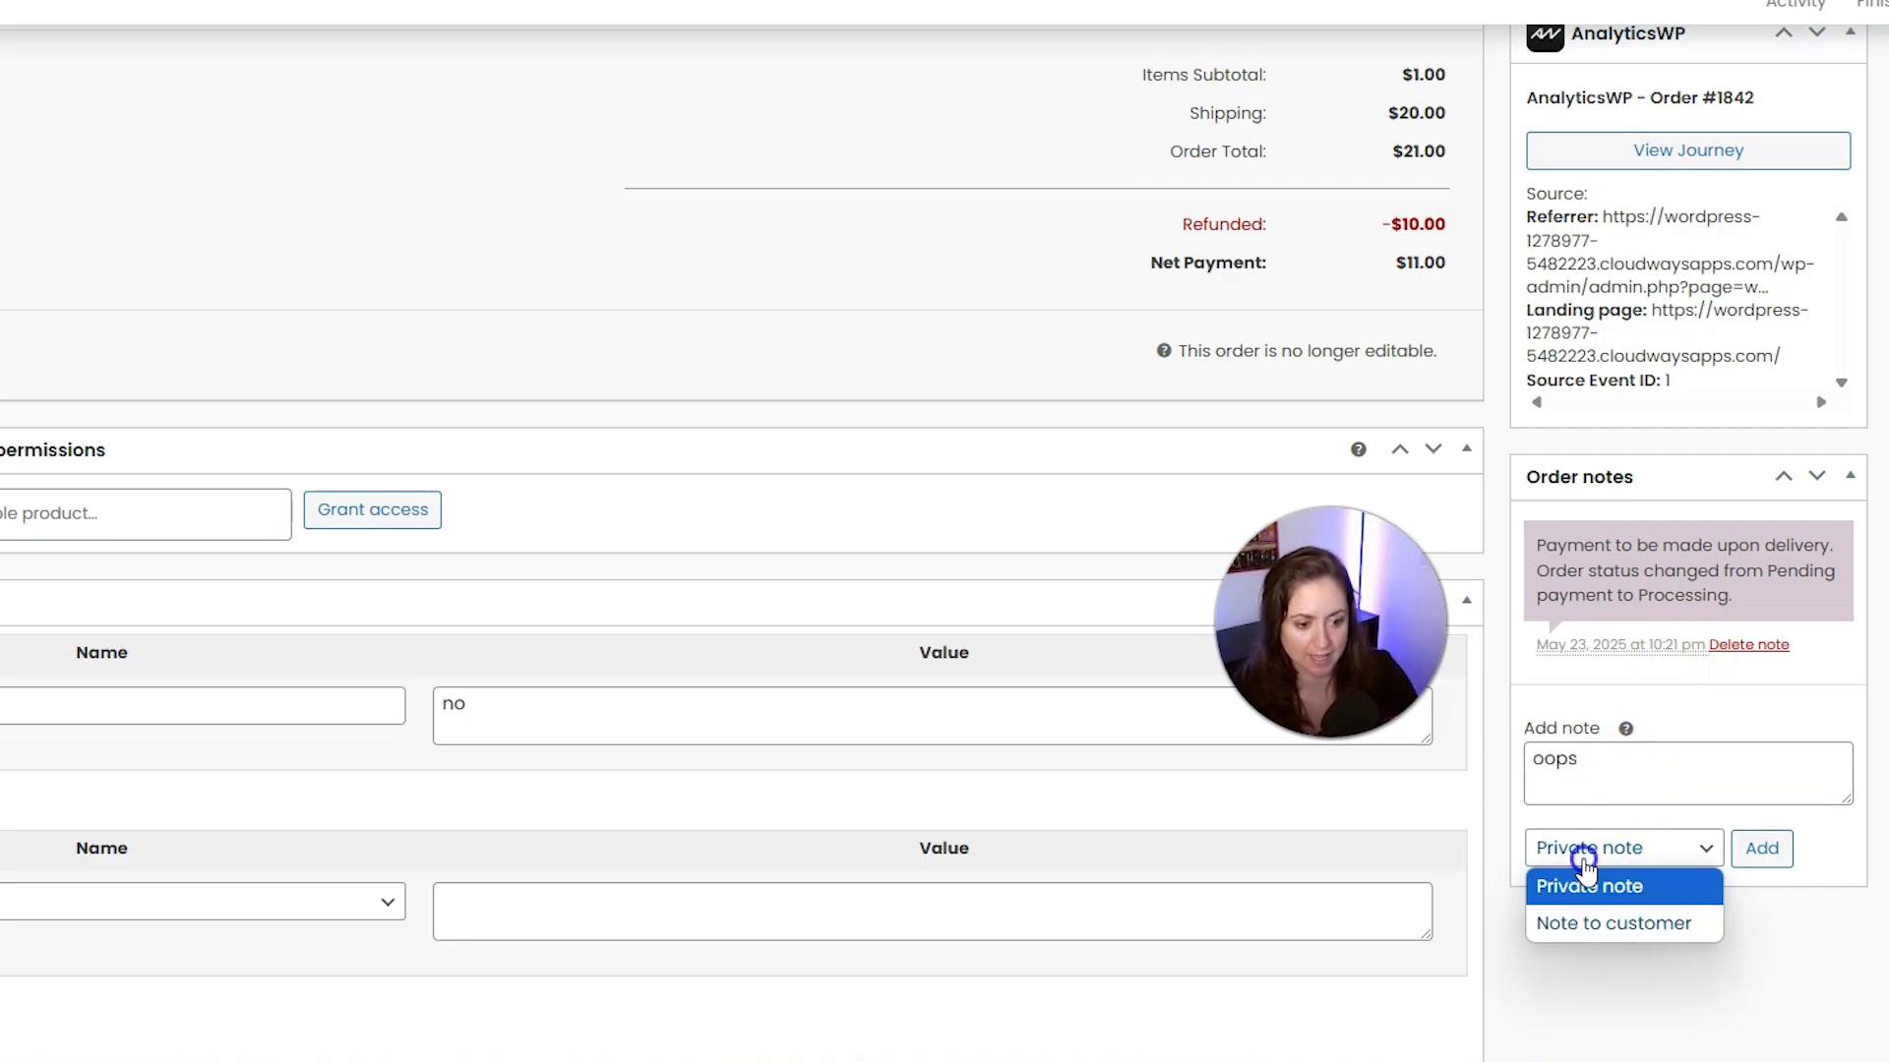
{"action": "left_click", "coordinate": [1611, 924]}
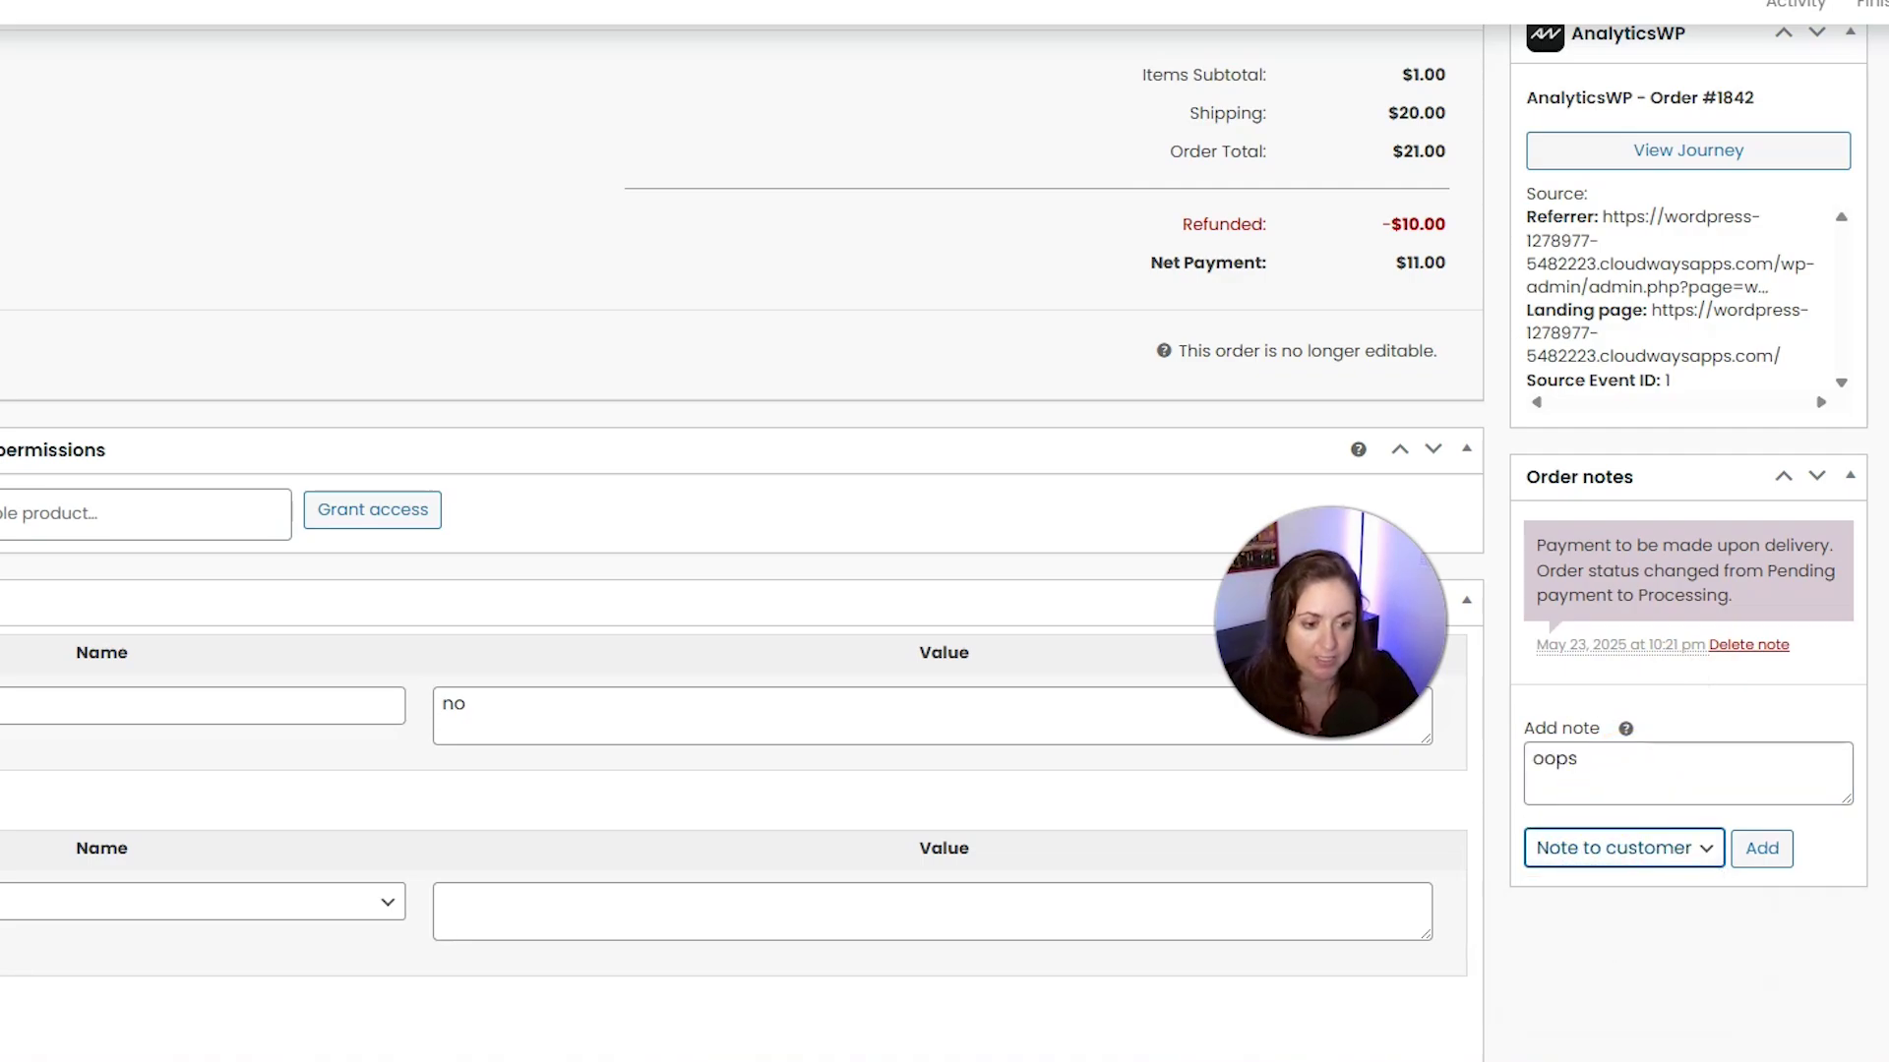
{"action": "left_click", "coordinate": [1776, 856]}
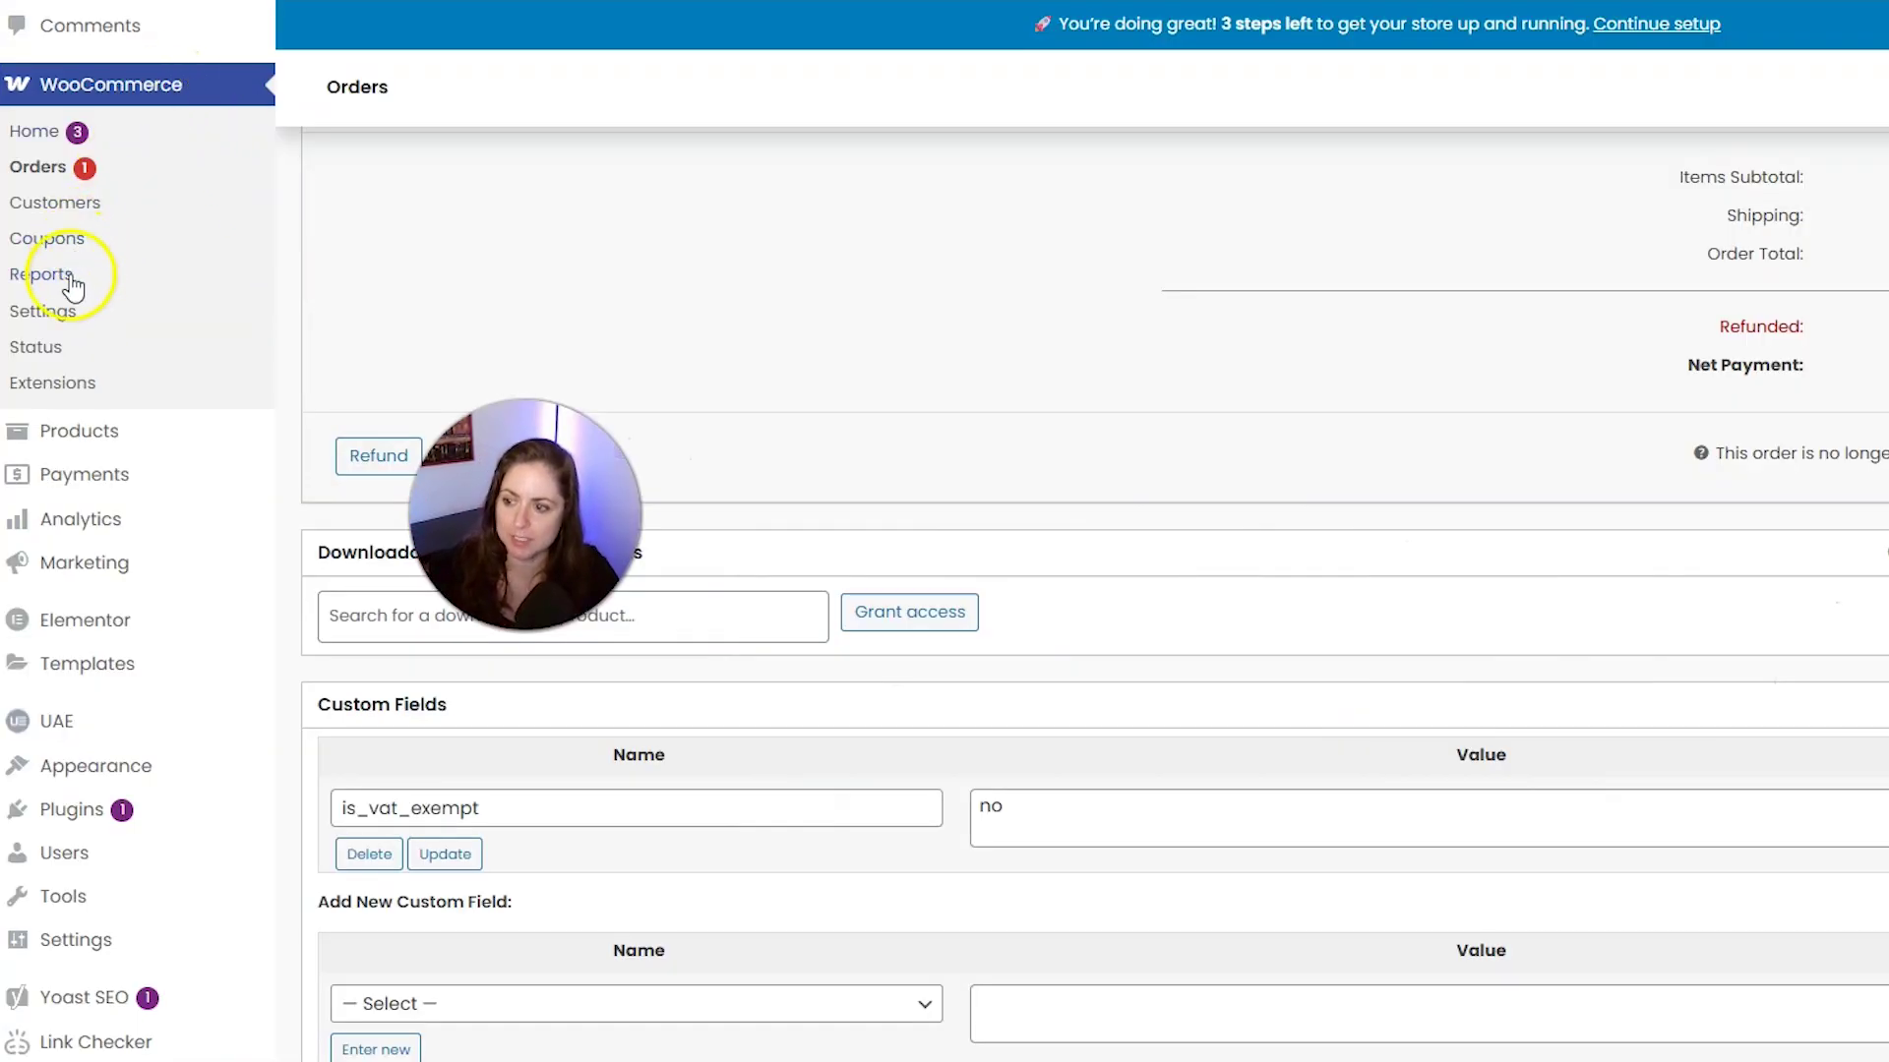
{"action": "left_click", "coordinate": [60, 315]}
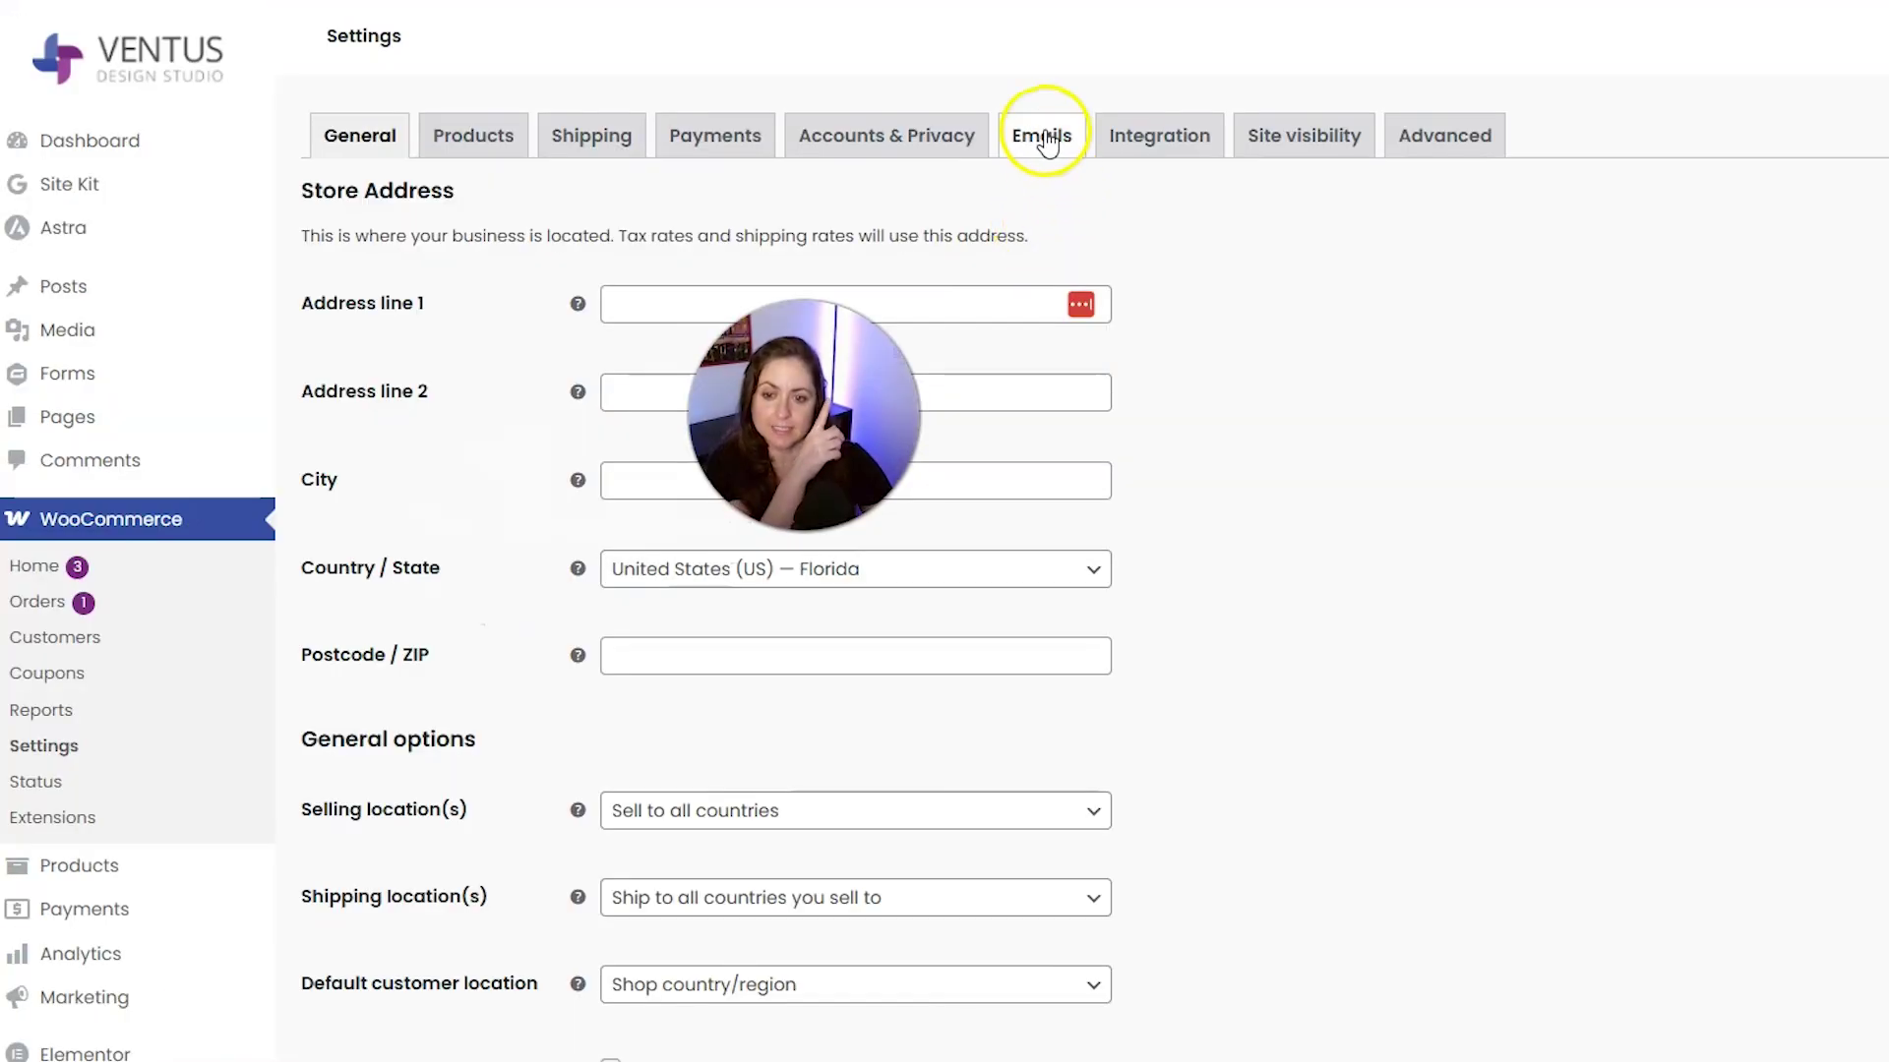
Show the Emails settings and review the Refunded order email's settings and preview
{"action": "left_click", "coordinate": [1047, 142]}
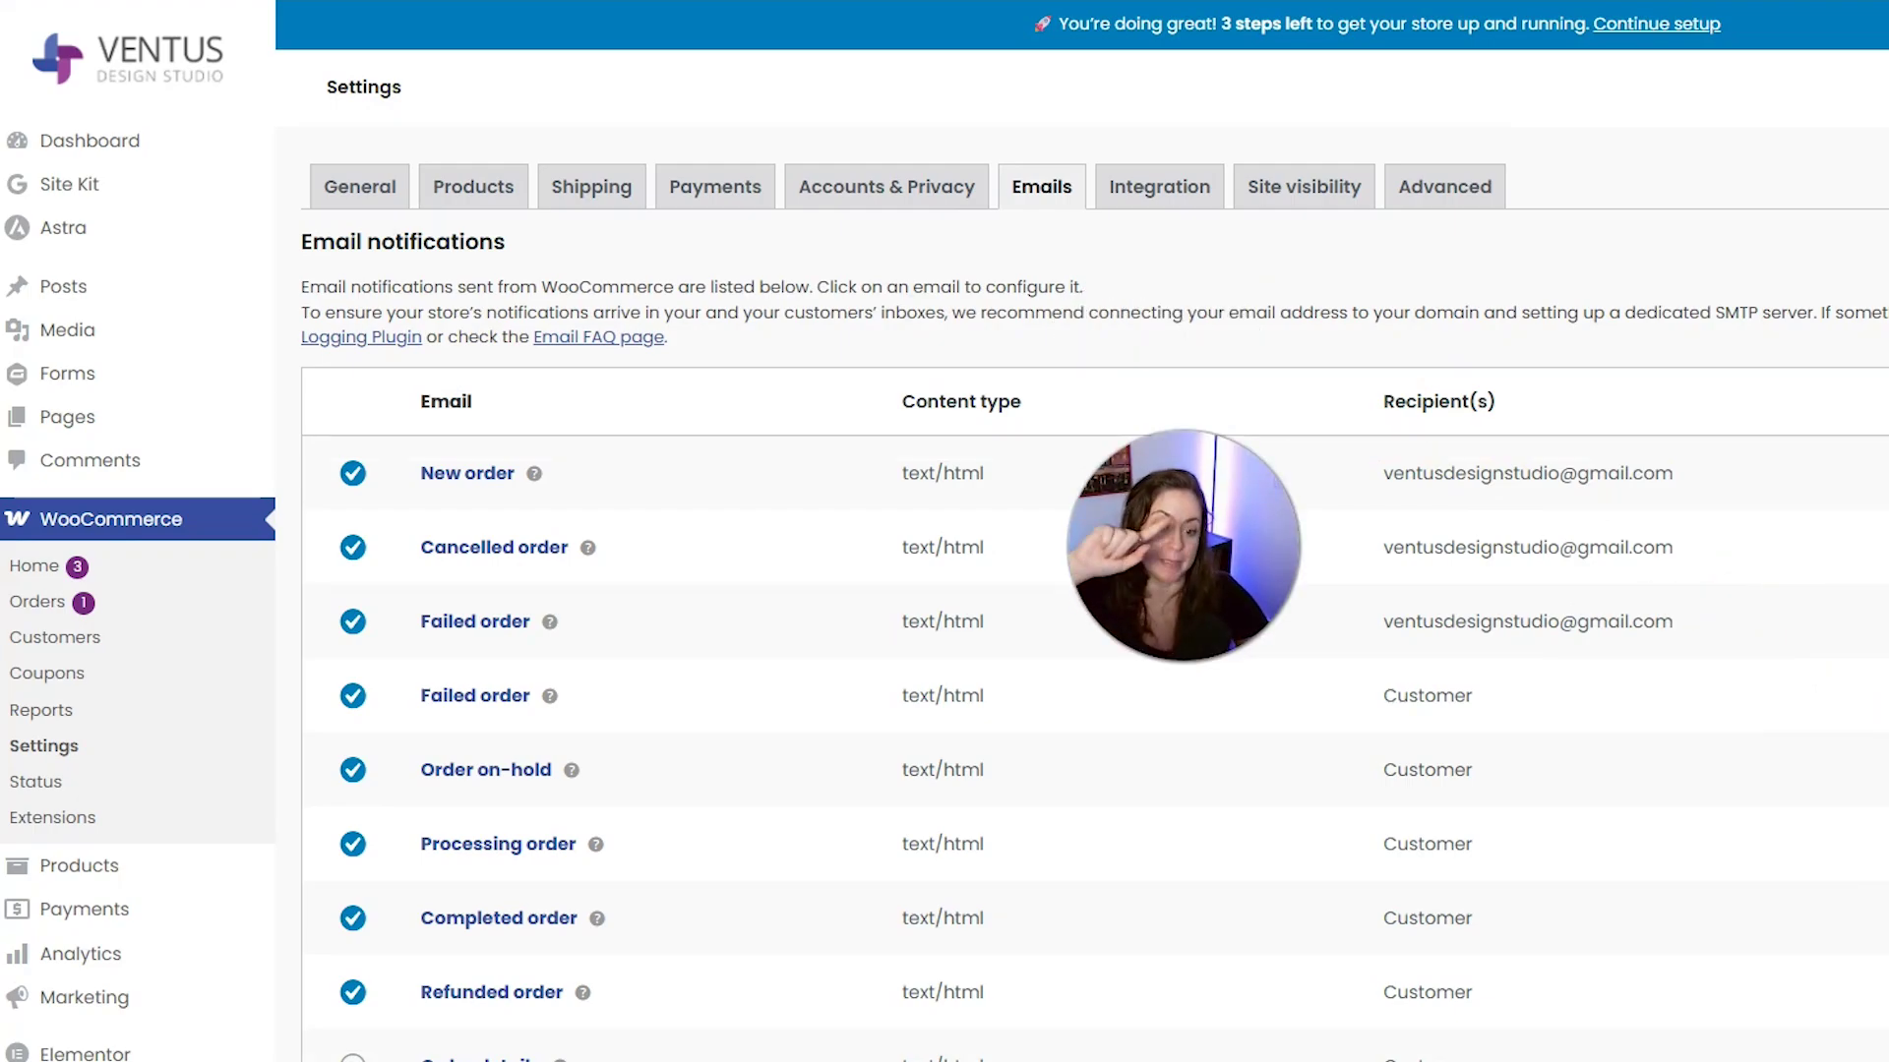
{"action": "scroll", "coordinate": [1059, 829], "scroll_direction": "down", "scroll_amount": 4}
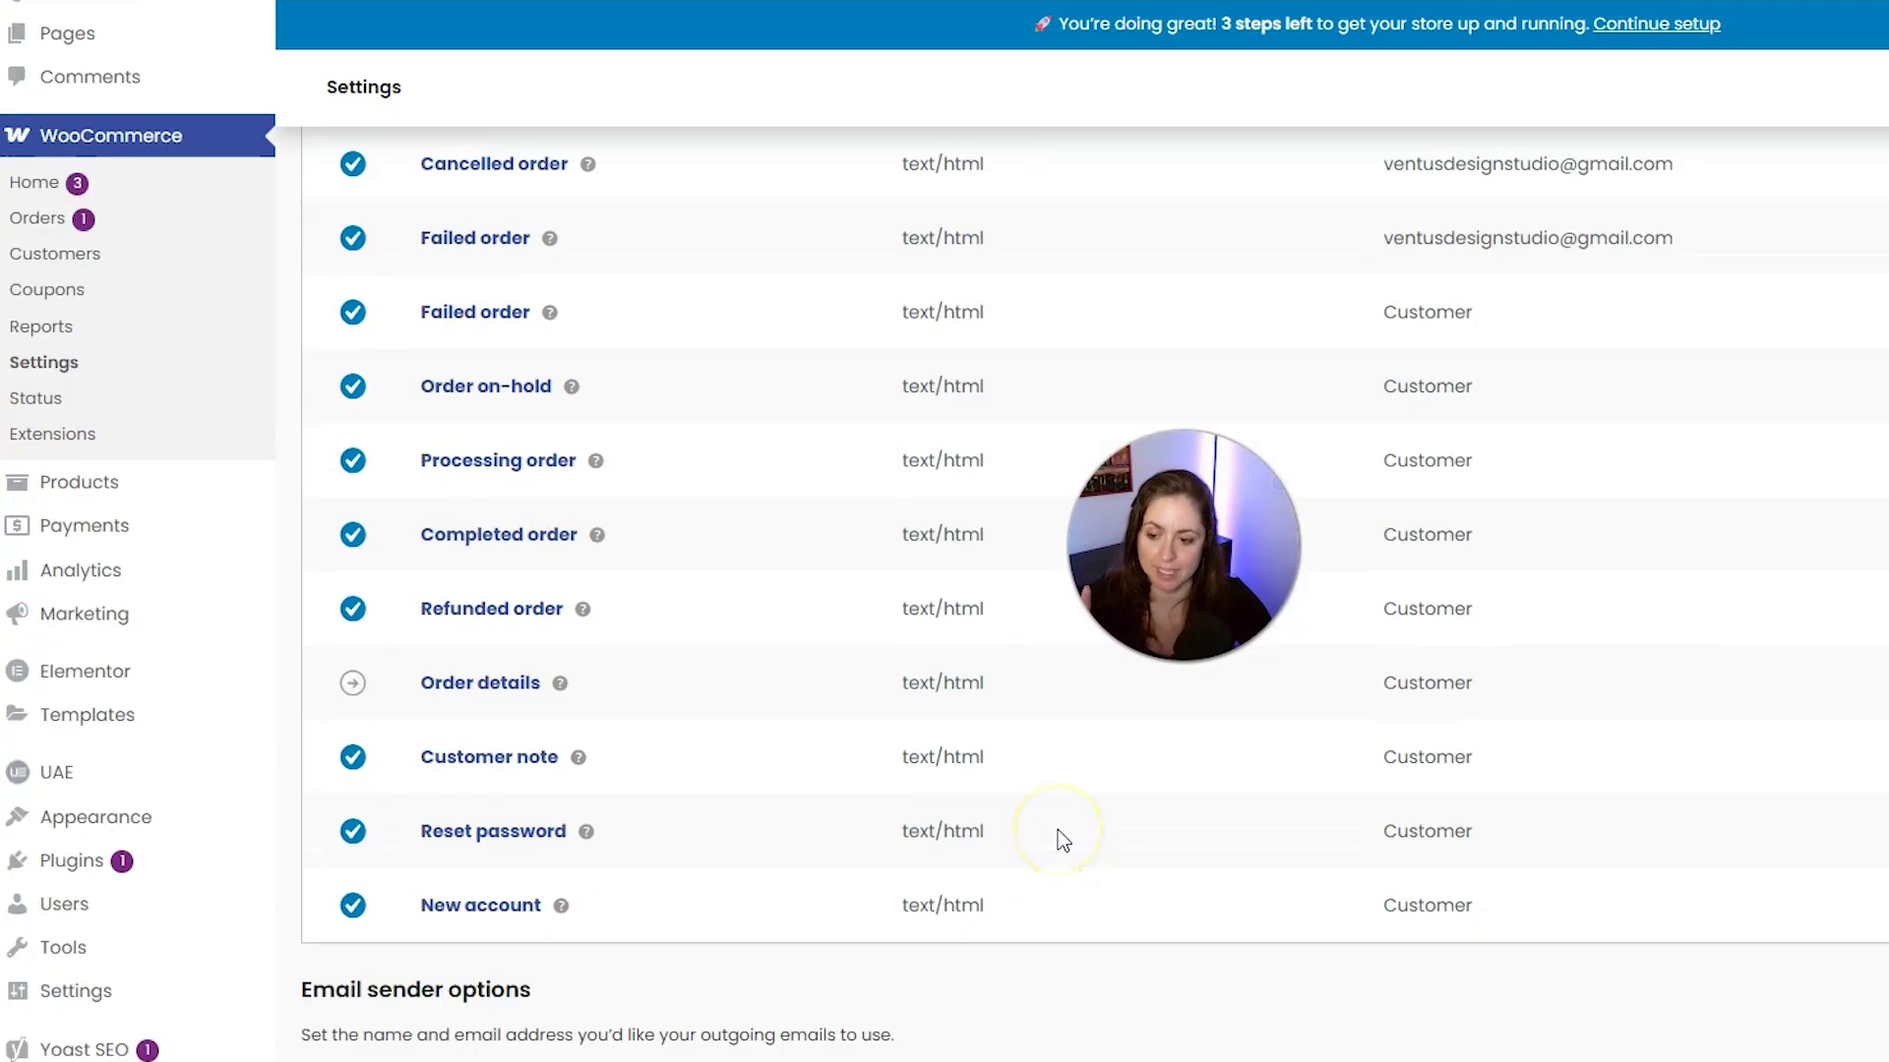
{"action": "scroll", "coordinate": [1058, 830], "scroll_direction": "down", "scroll_amount": 3}
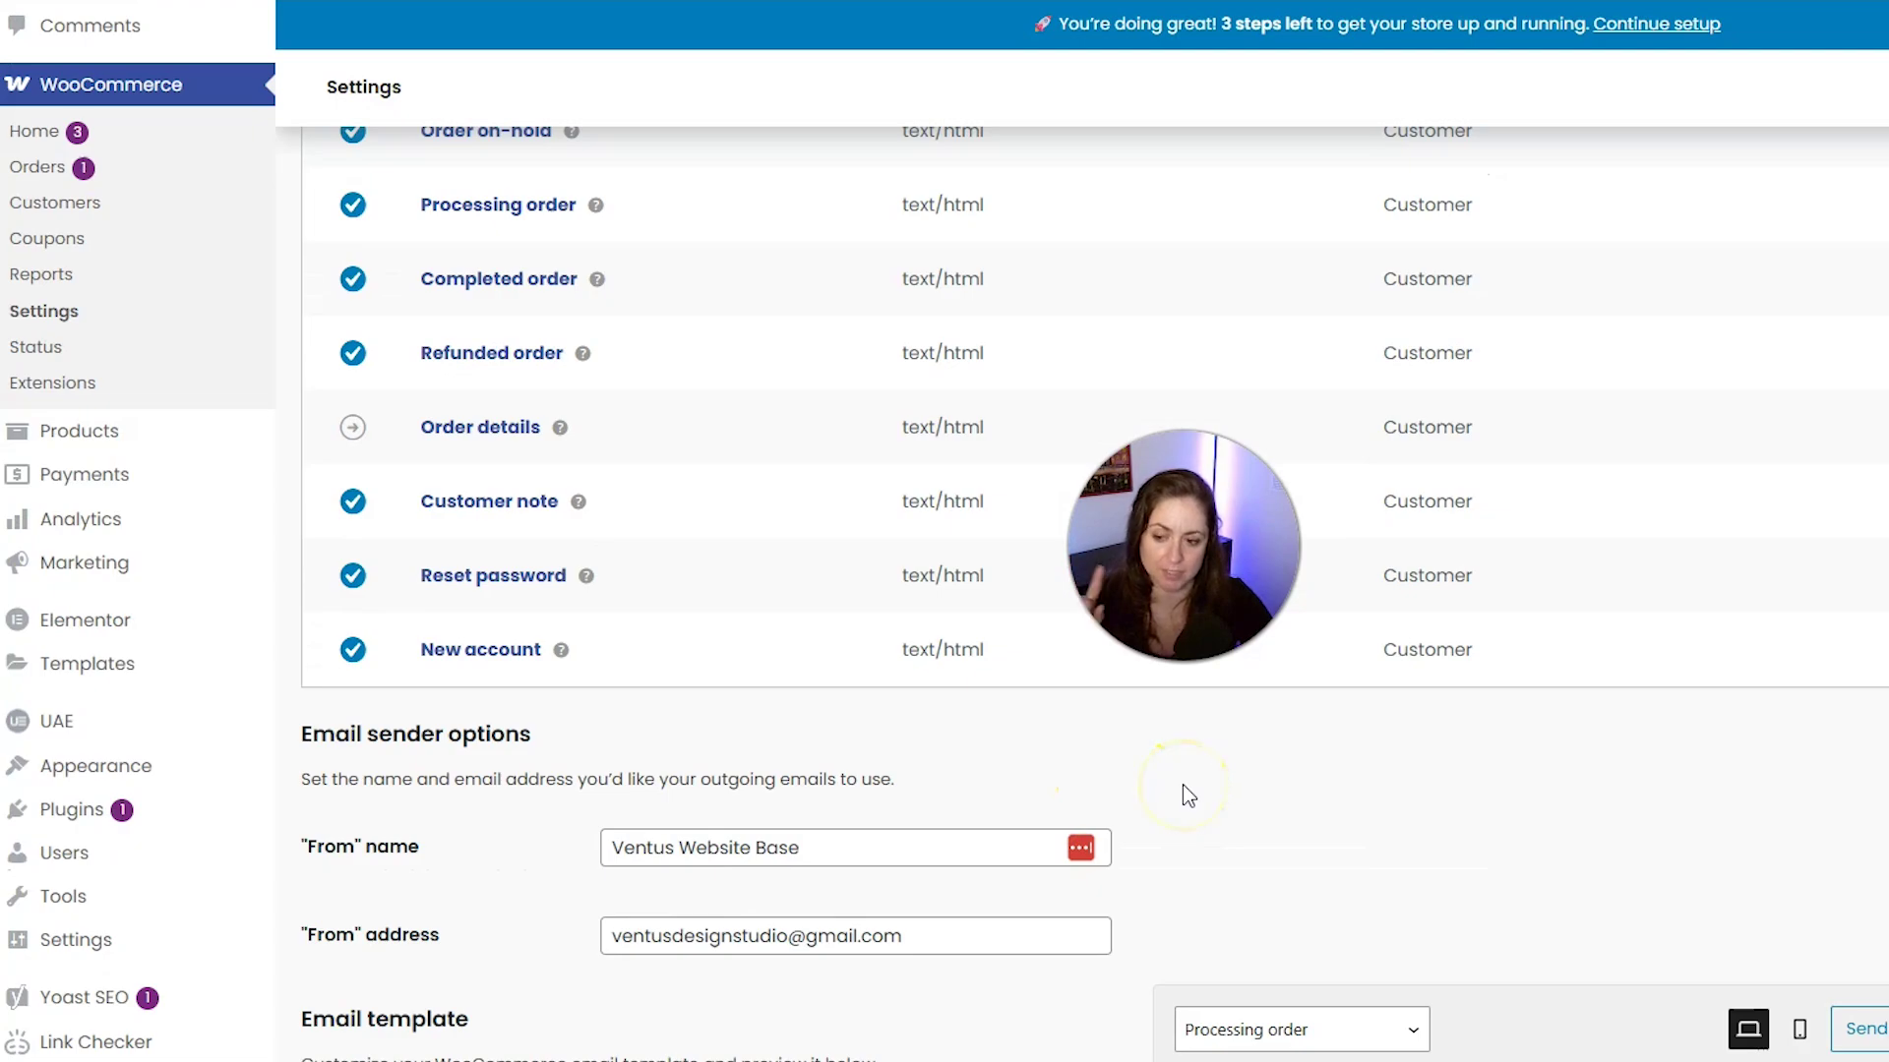
{"action": "left_click", "coordinate": [528, 362]}
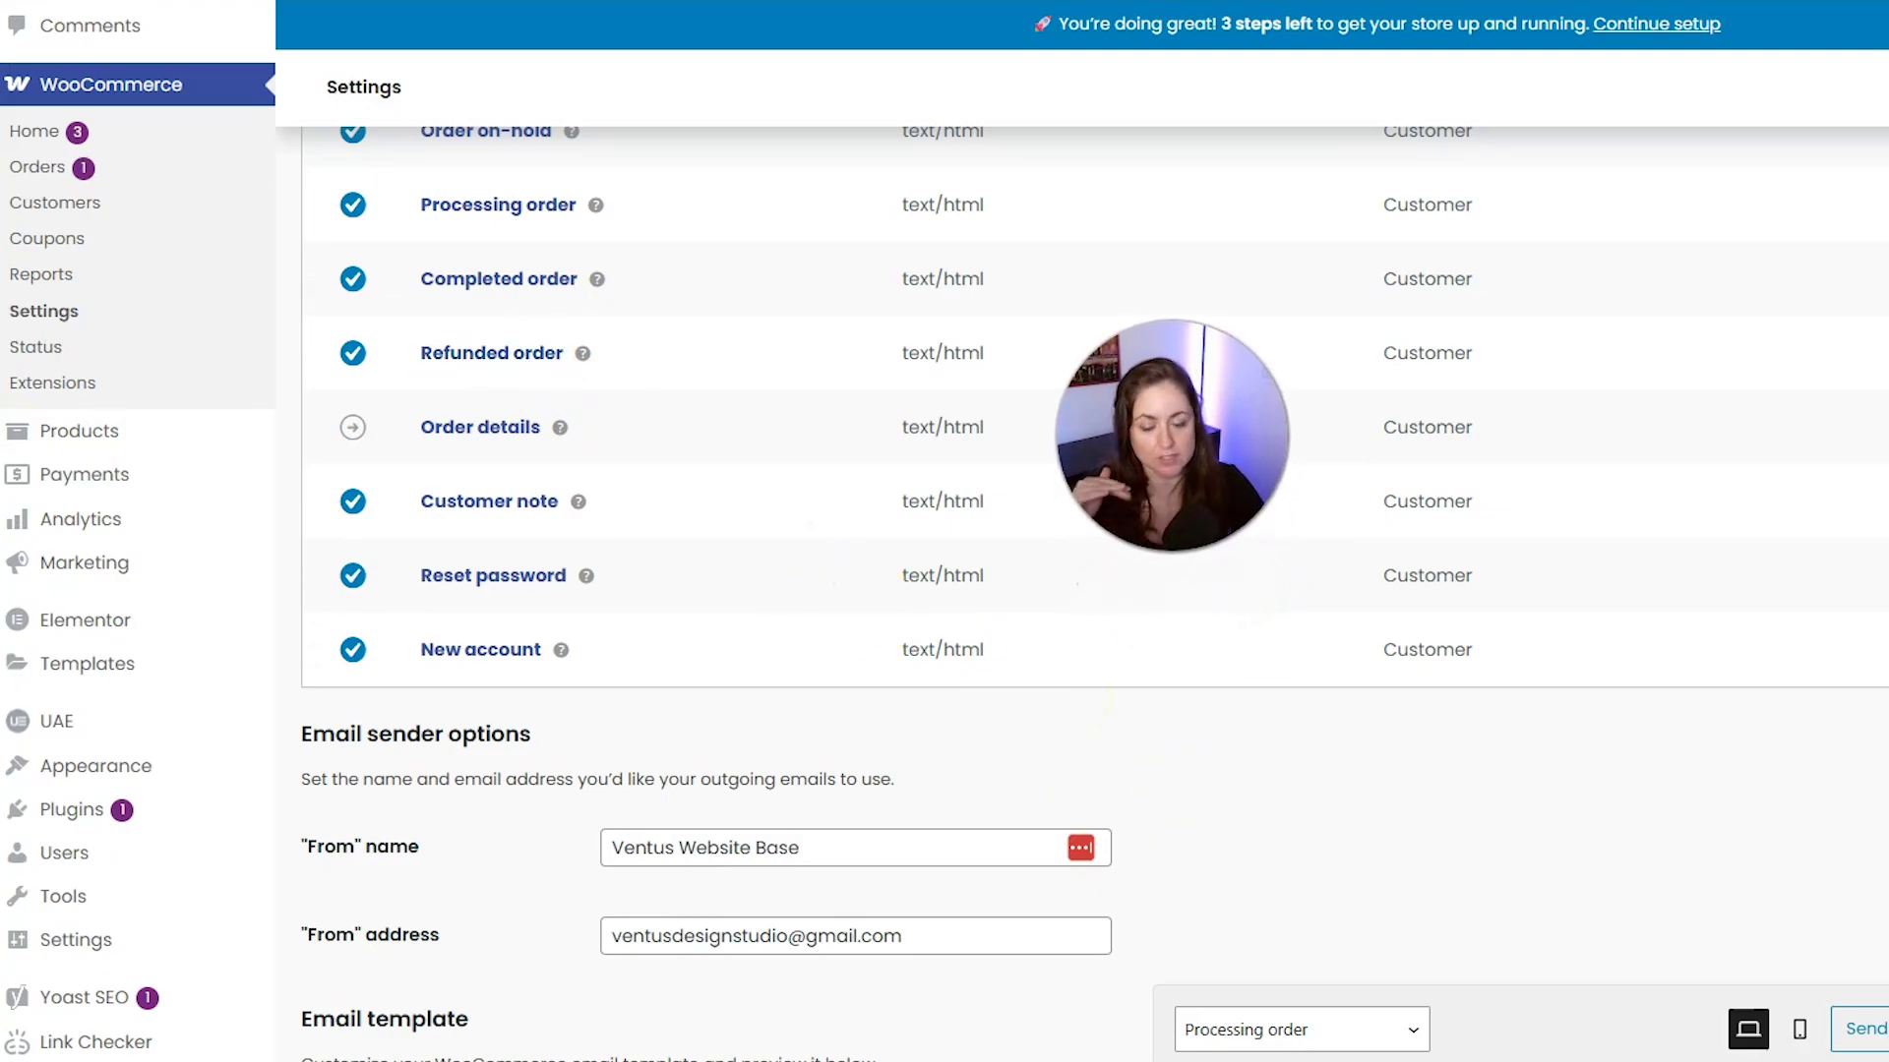
{"action": "scroll", "coordinate": [1081, 544], "scroll_direction": "down", "scroll_amount": 3}
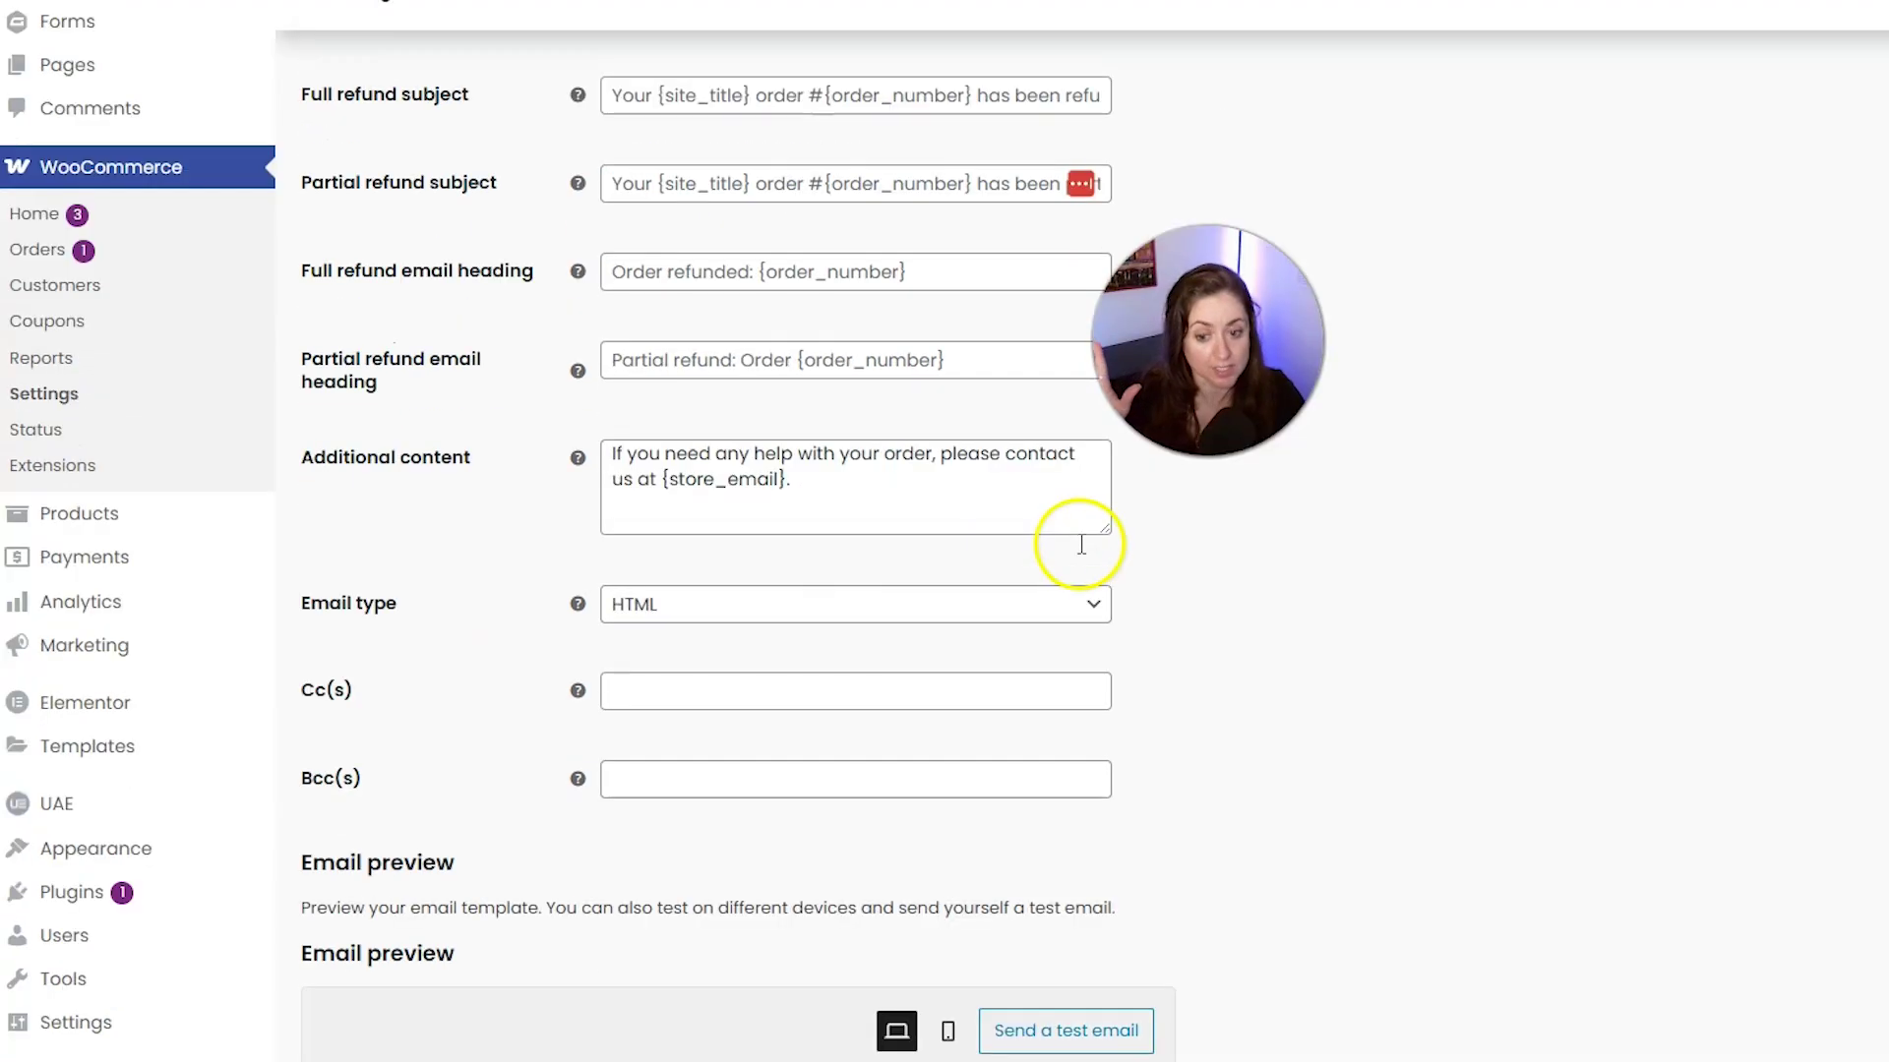
{"action": "scroll", "coordinate": [1081, 544], "scroll_direction": "down", "scroll_amount": 1}
{"action": "scroll", "coordinate": [1222, 581], "scroll_direction": "down", "scroll_amount": 6}
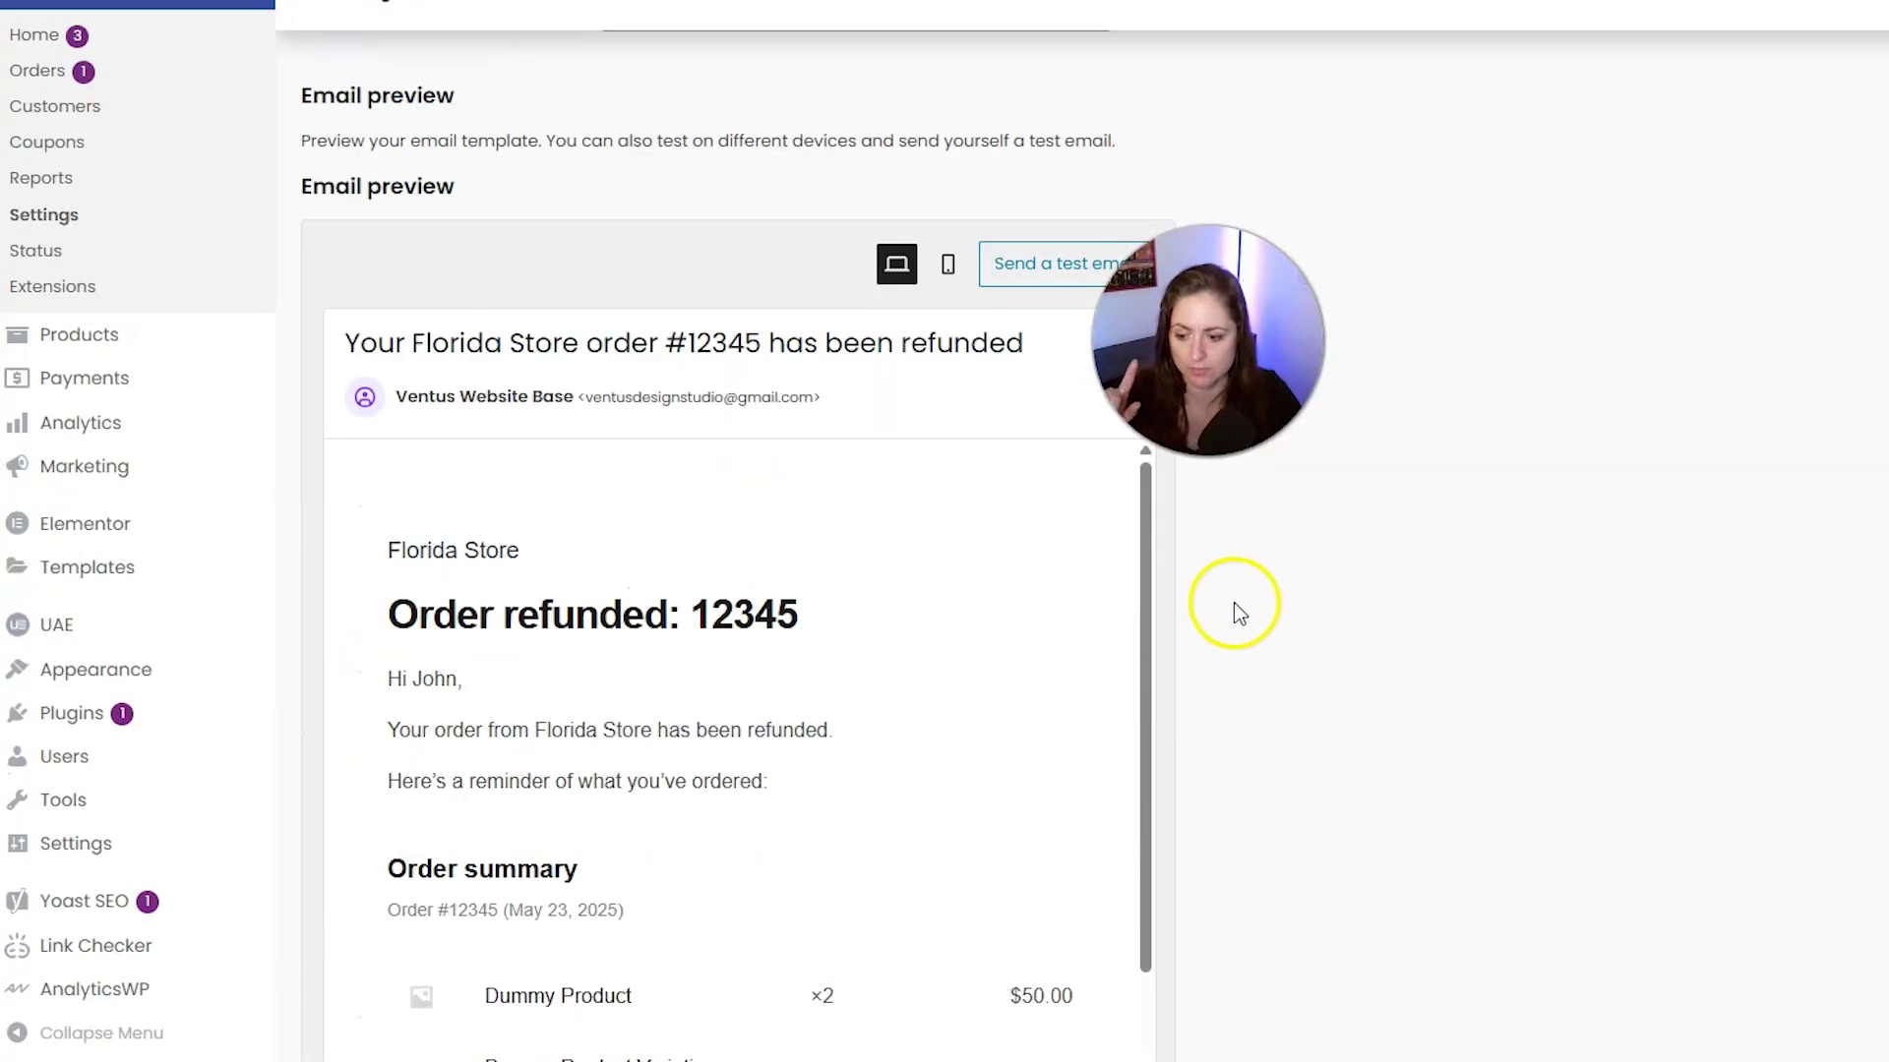
{"action": "scroll", "coordinate": [1232, 602], "scroll_direction": "down", "scroll_amount": 5}
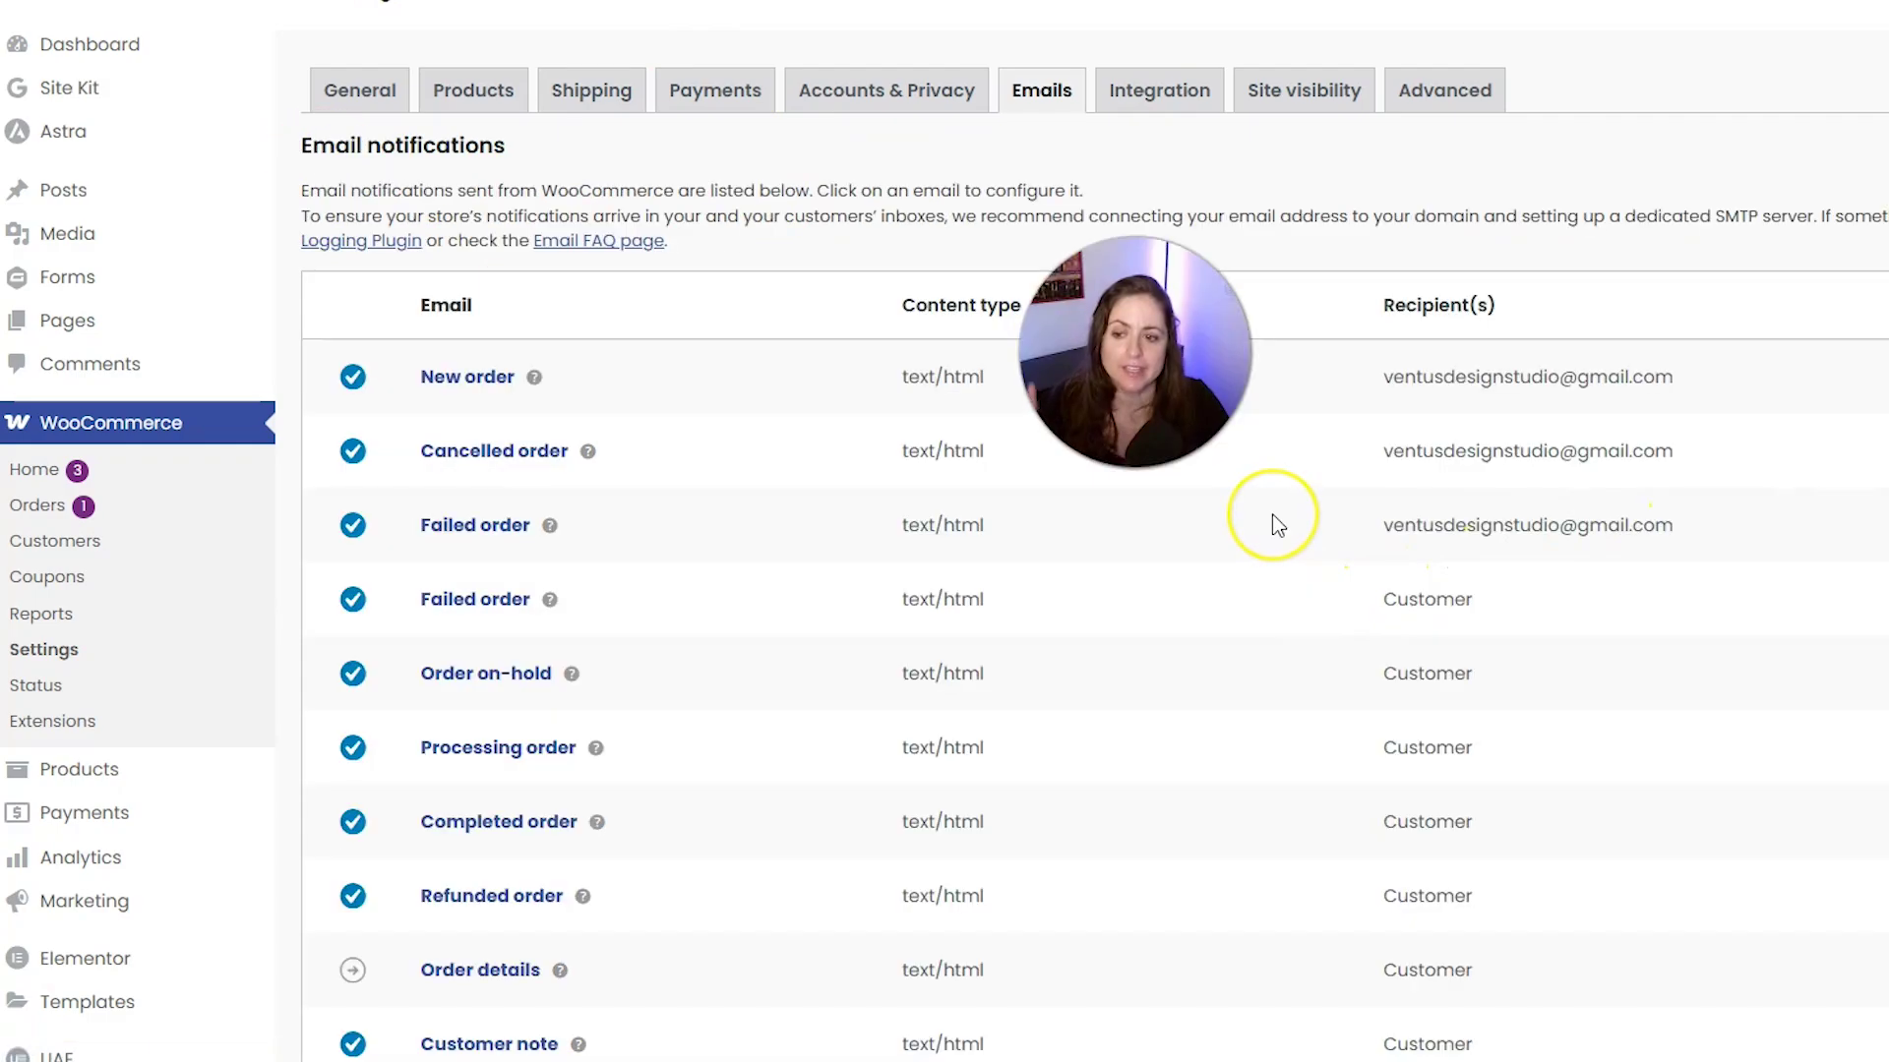
{"action": "scroll", "coordinate": [1274, 516], "scroll_direction": "down", "scroll_amount": 8}
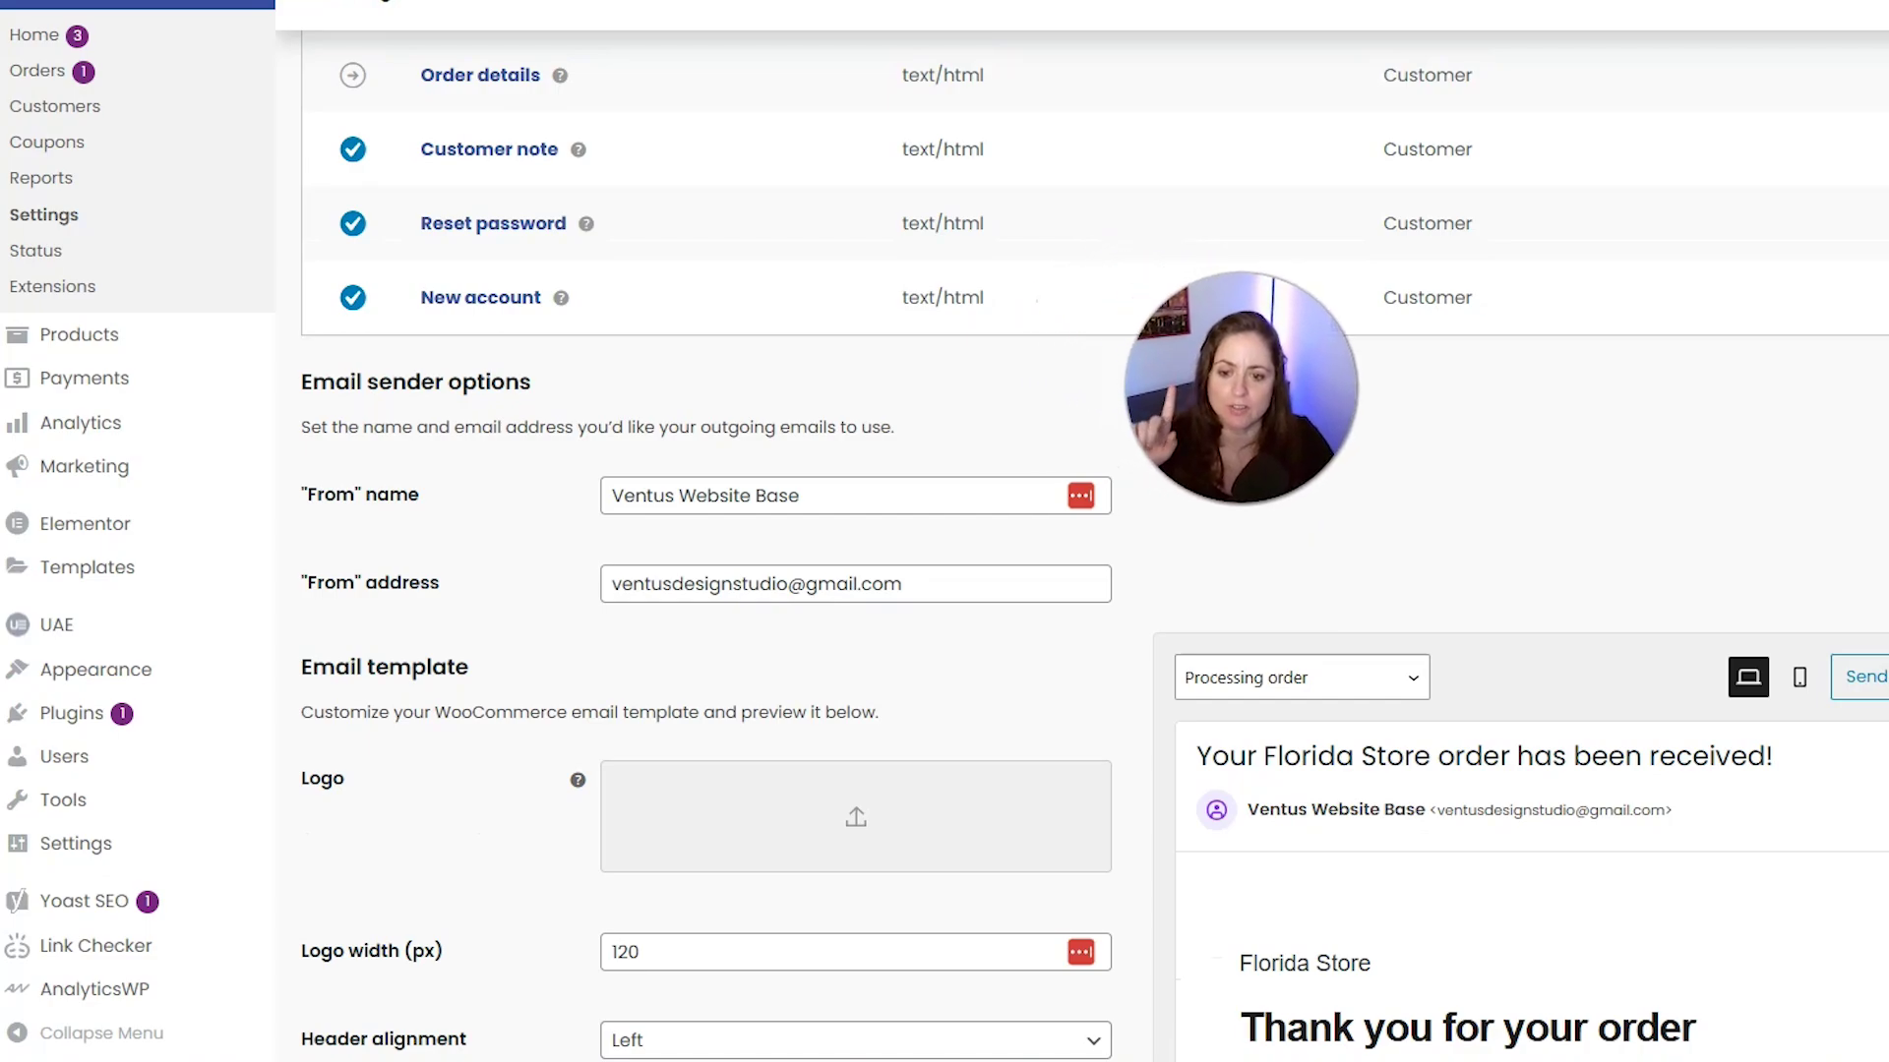
{"action": "scroll", "coordinate": [1425, 367], "scroll_direction": "down", "scroll_amount": 3}
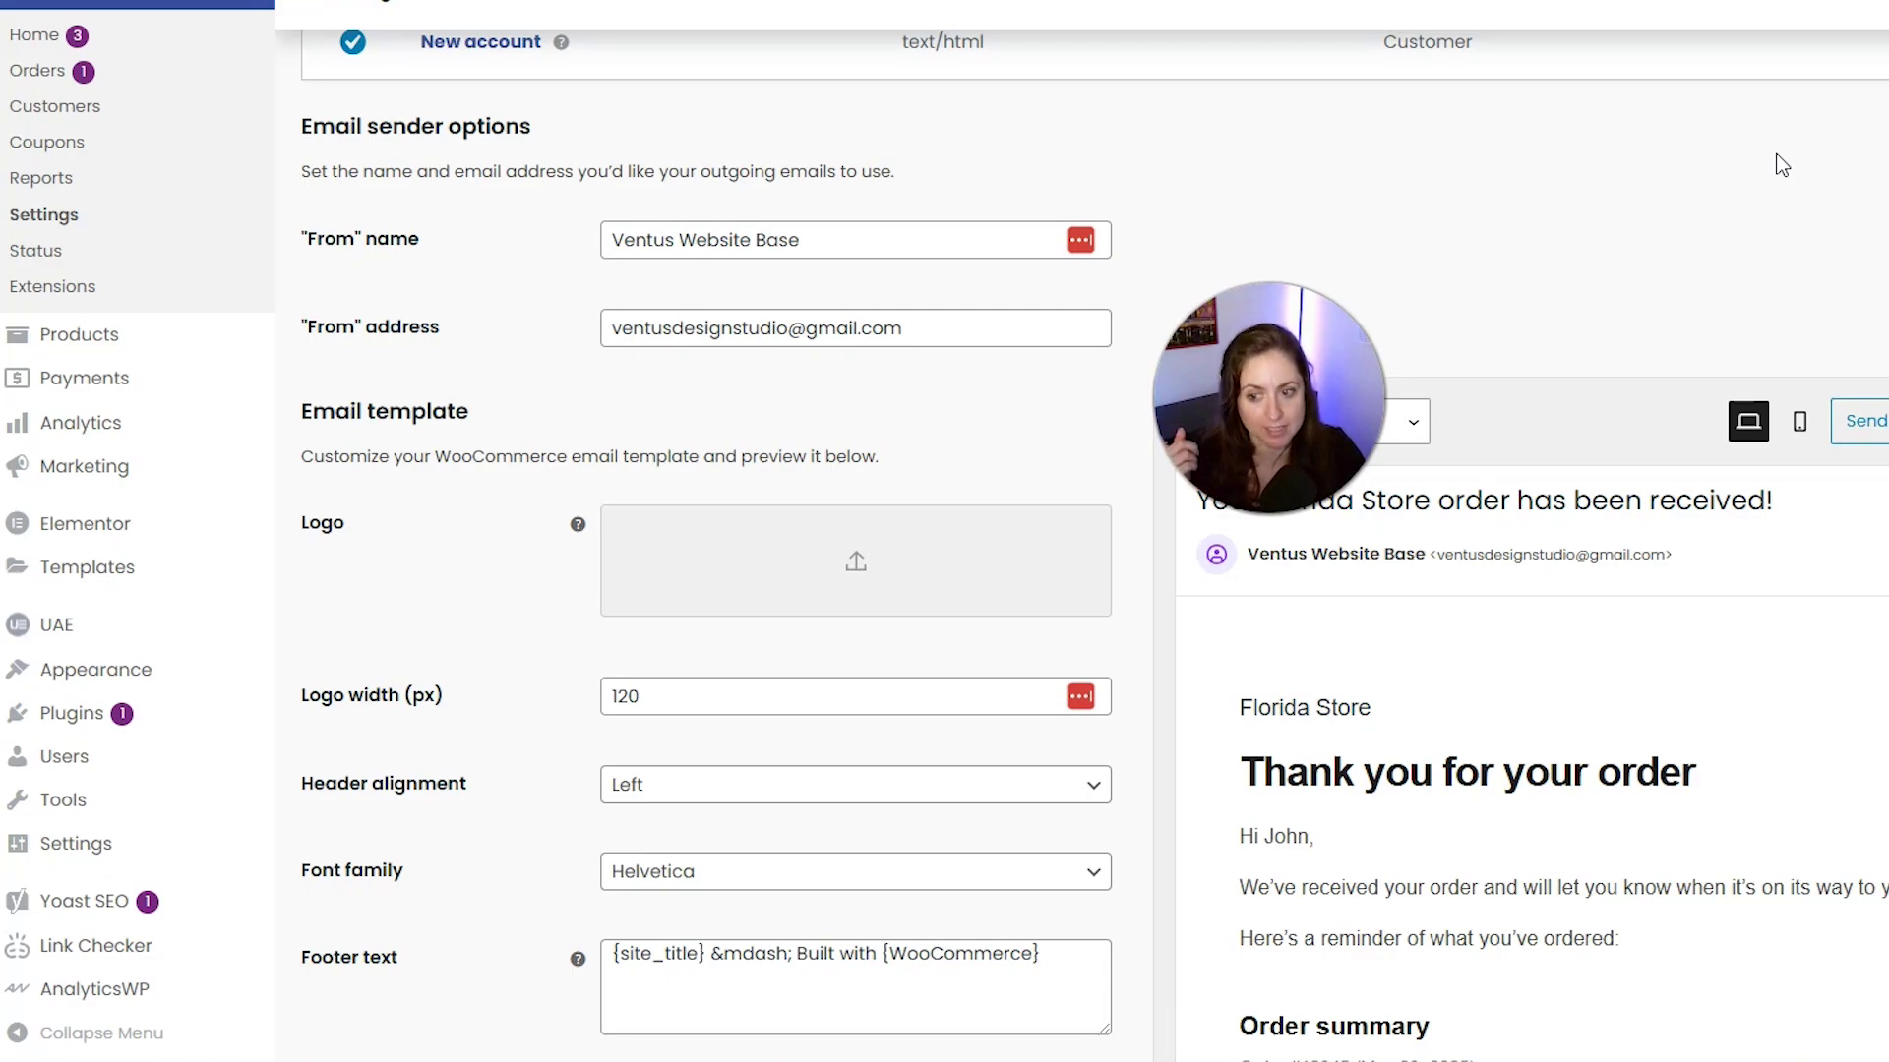
{"action": "scroll", "coordinate": [1507, 128], "scroll_direction": "down", "scroll_amount": 4}
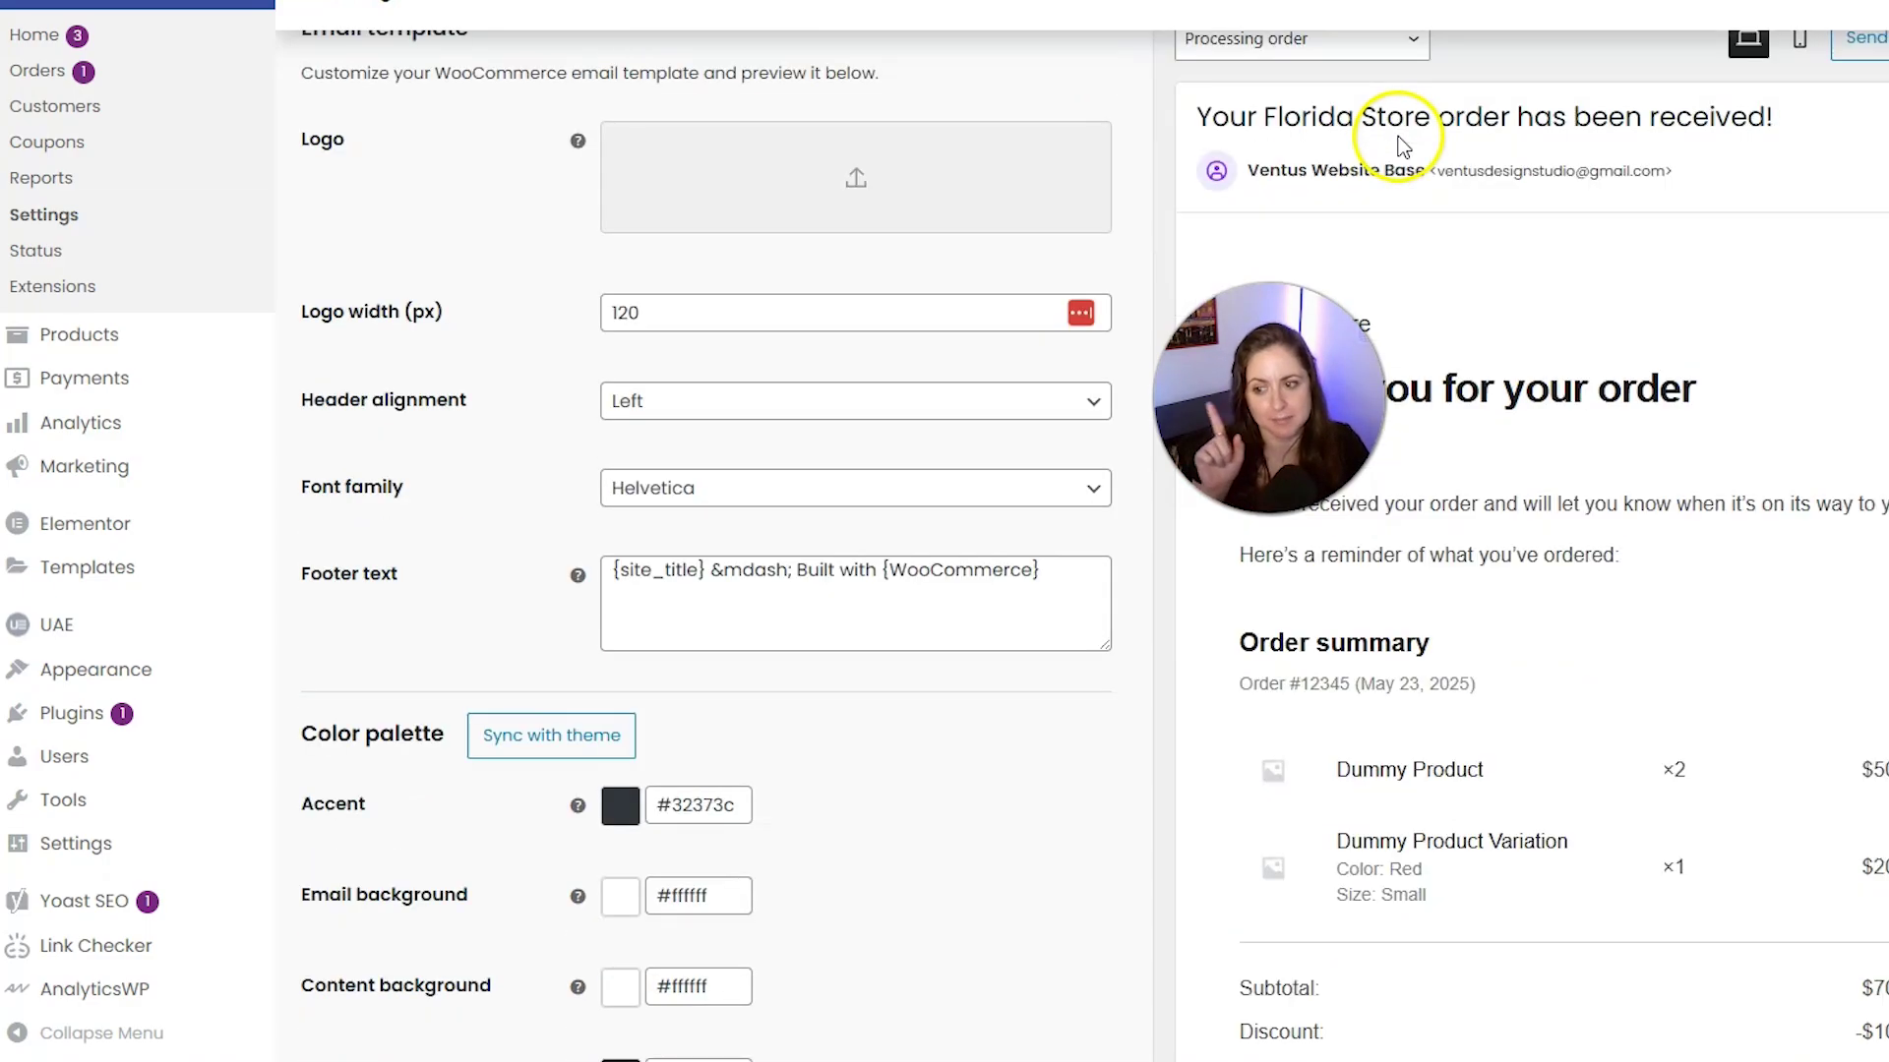
{"action": "scroll", "coordinate": [1117, 233], "scroll_direction": "up", "scroll_amount": 1}
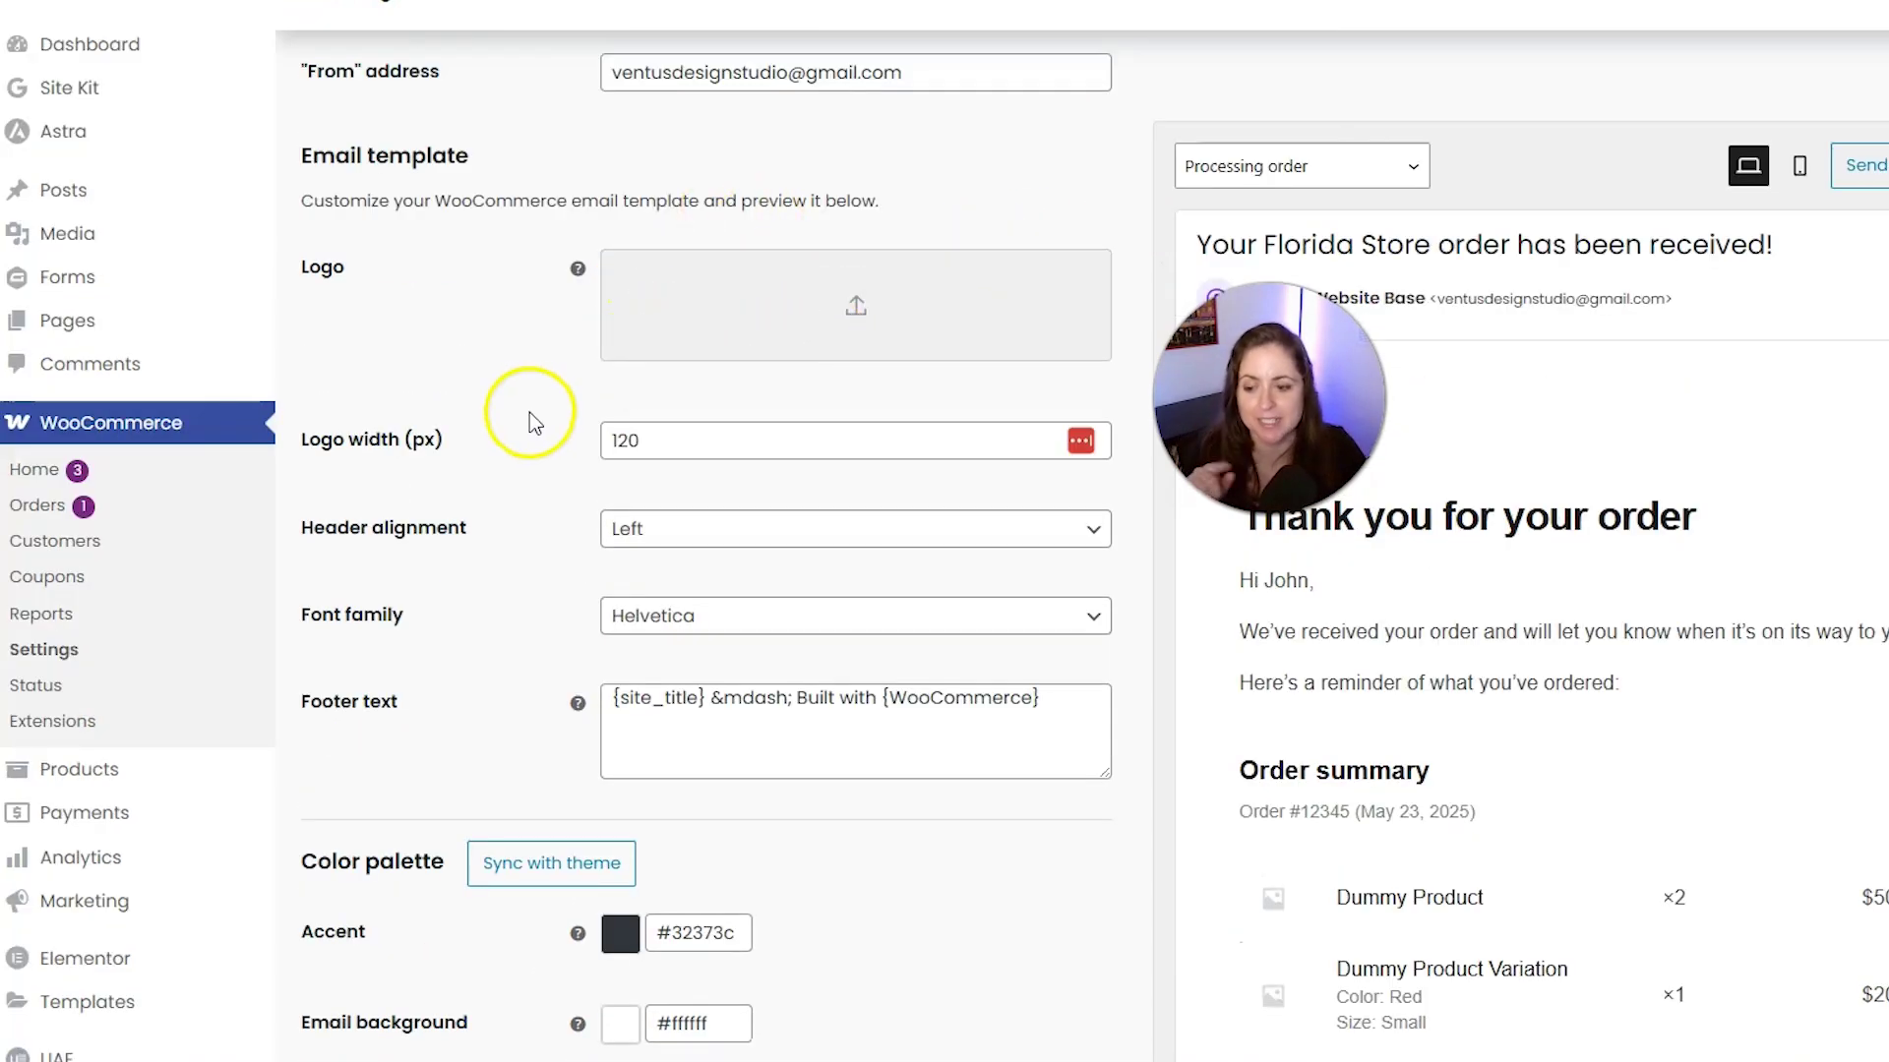
{"action": "scroll", "coordinate": [569, 354], "scroll_direction": "down", "scroll_amount": 2}
{"action": "scroll", "coordinate": [568, 356], "scroll_direction": "down", "scroll_amount": 4}
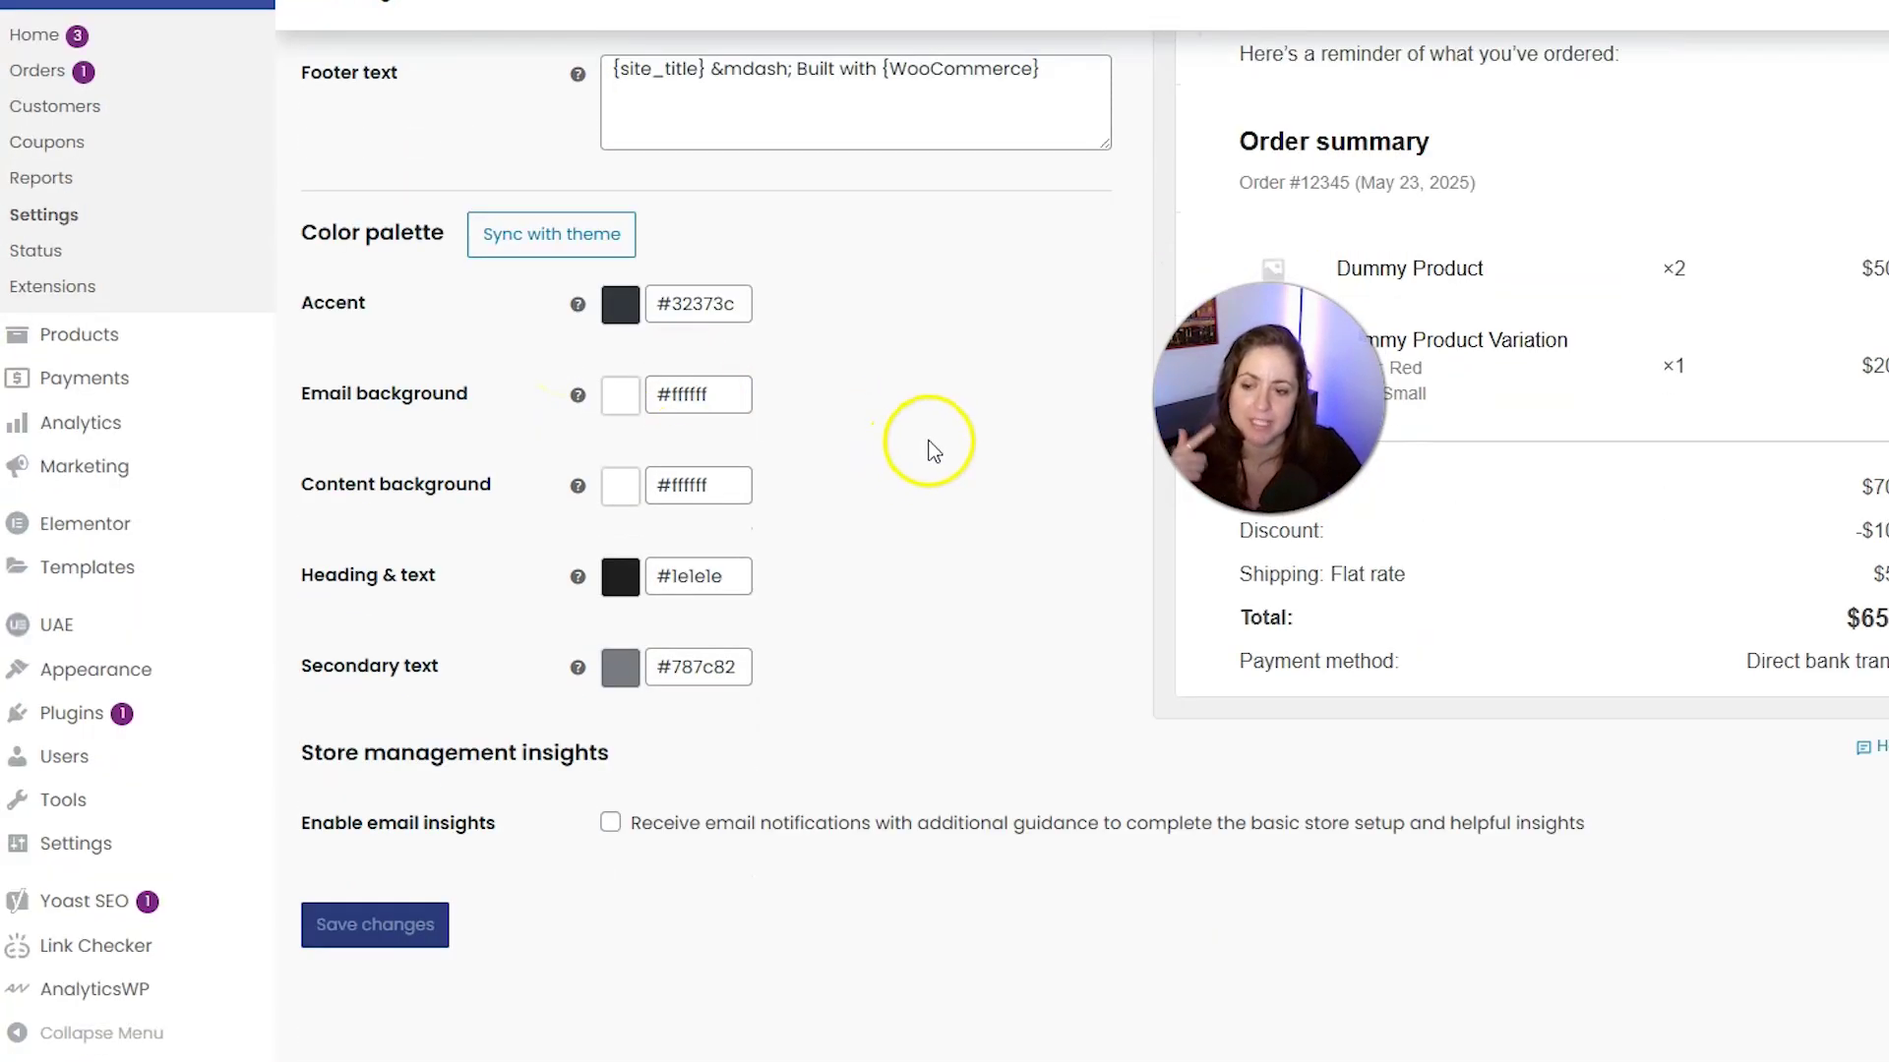